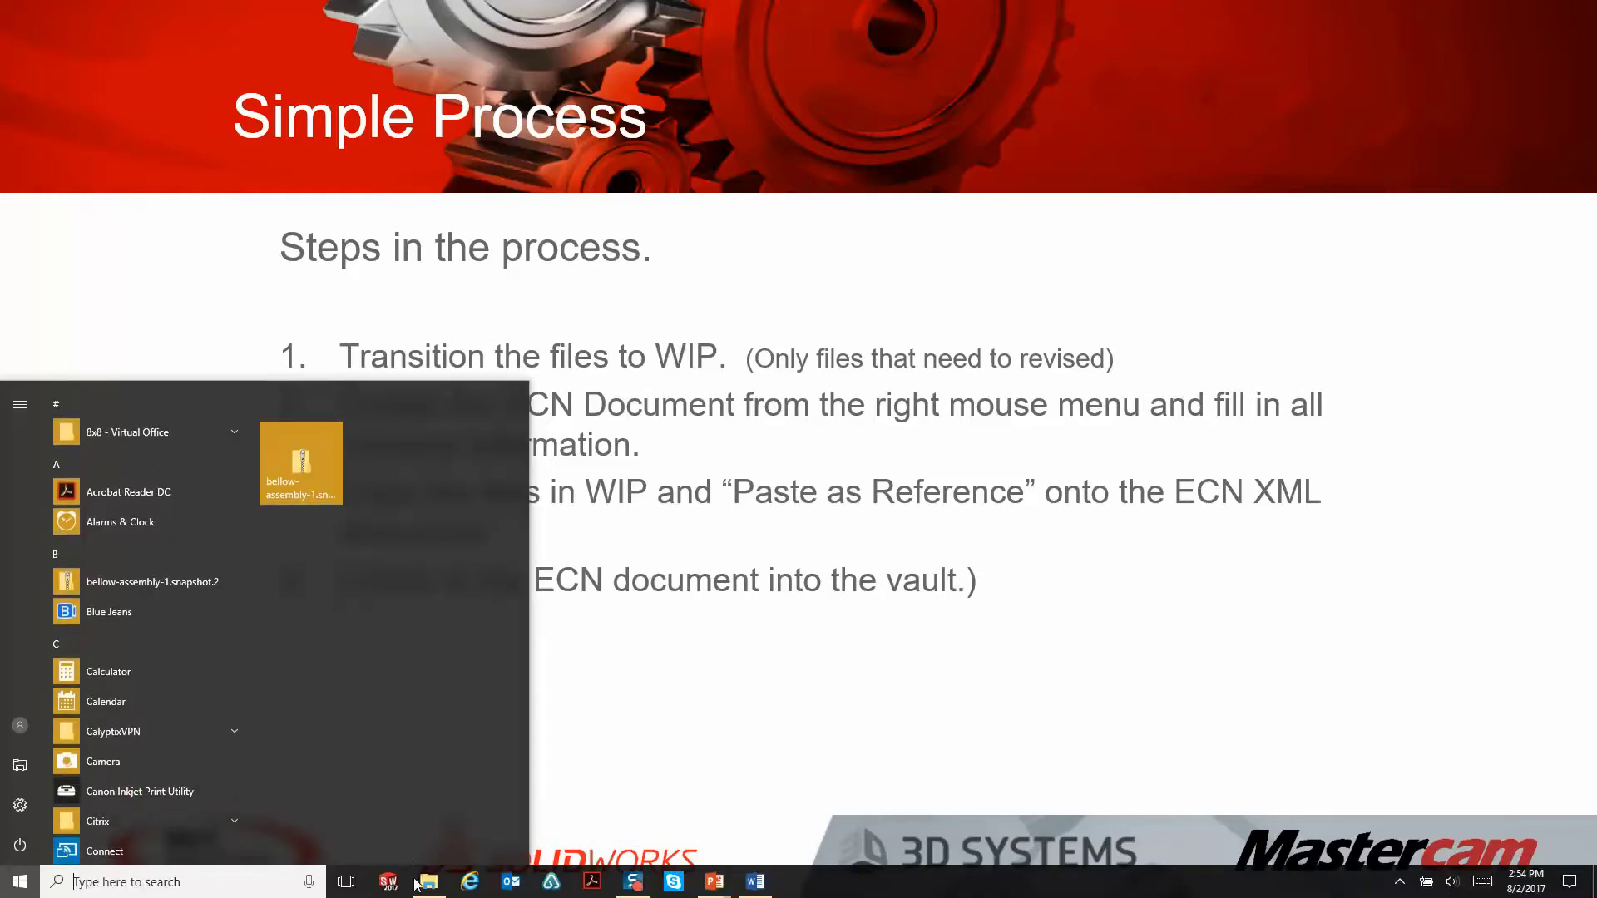
Browse the PDM vault to the CAD Files > Gearbox Assy folder.
left_click(419, 883)
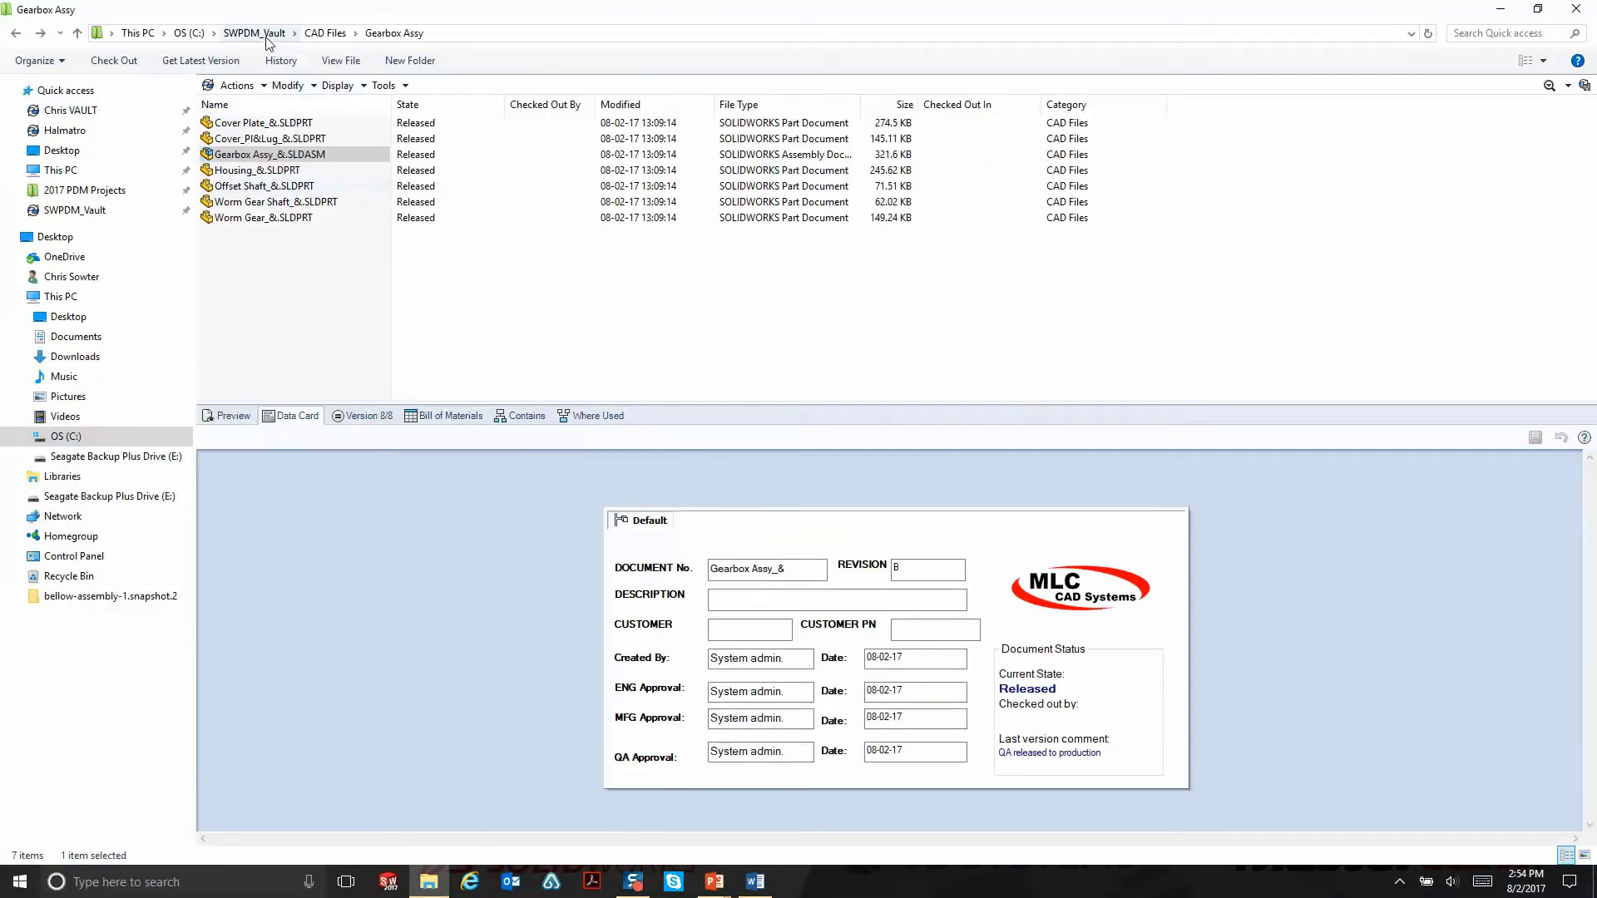
left_click(255, 34)
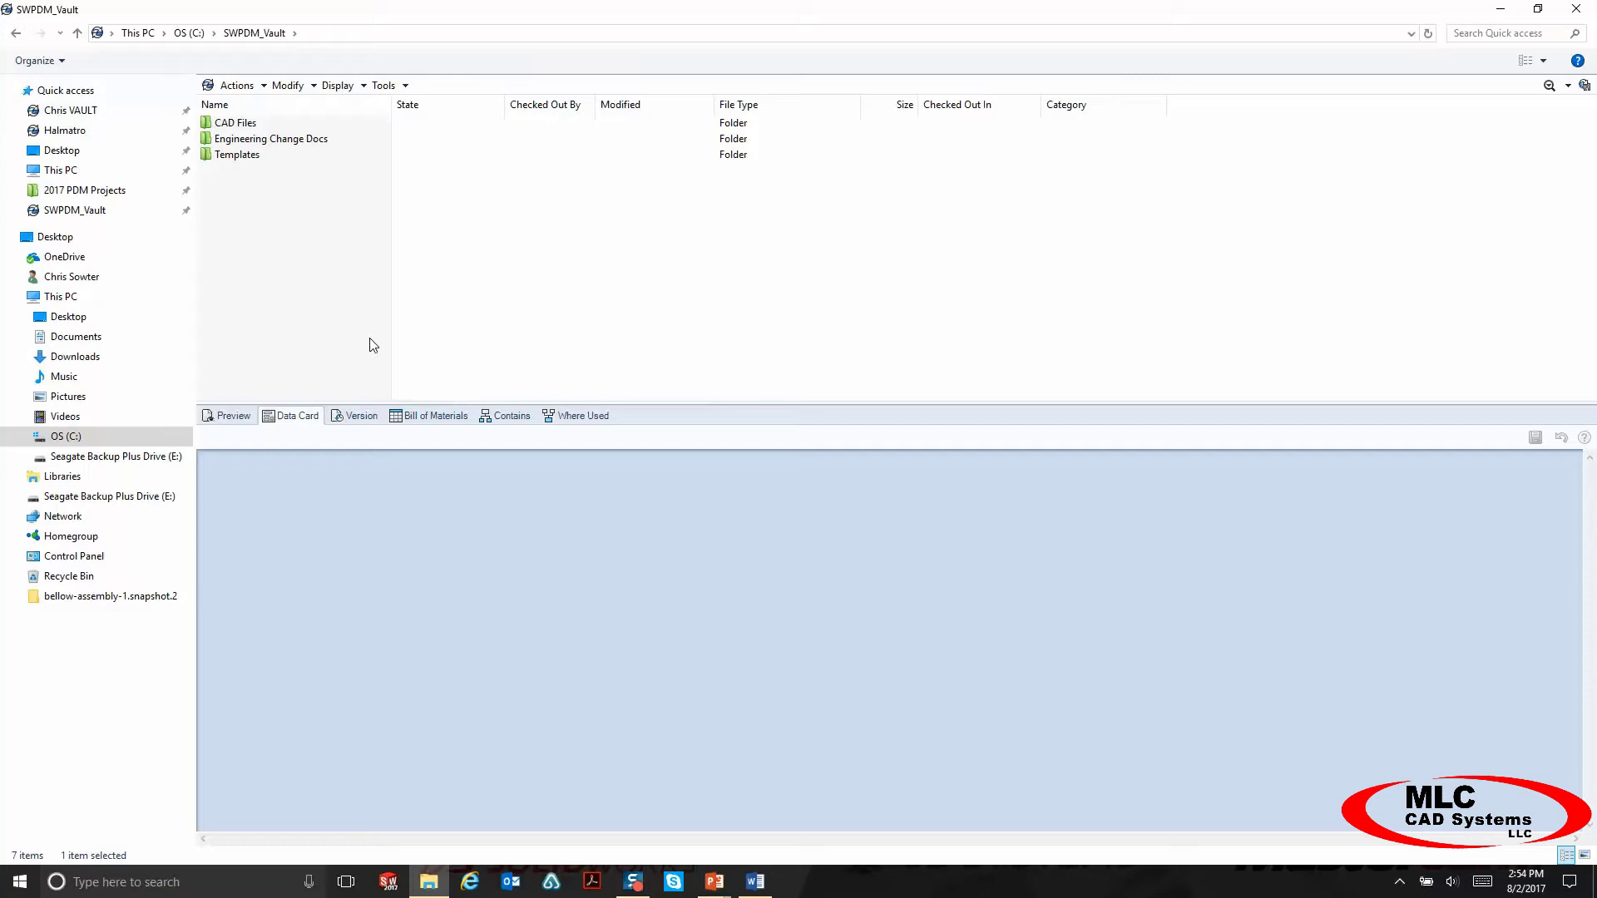
double_click(242, 125)
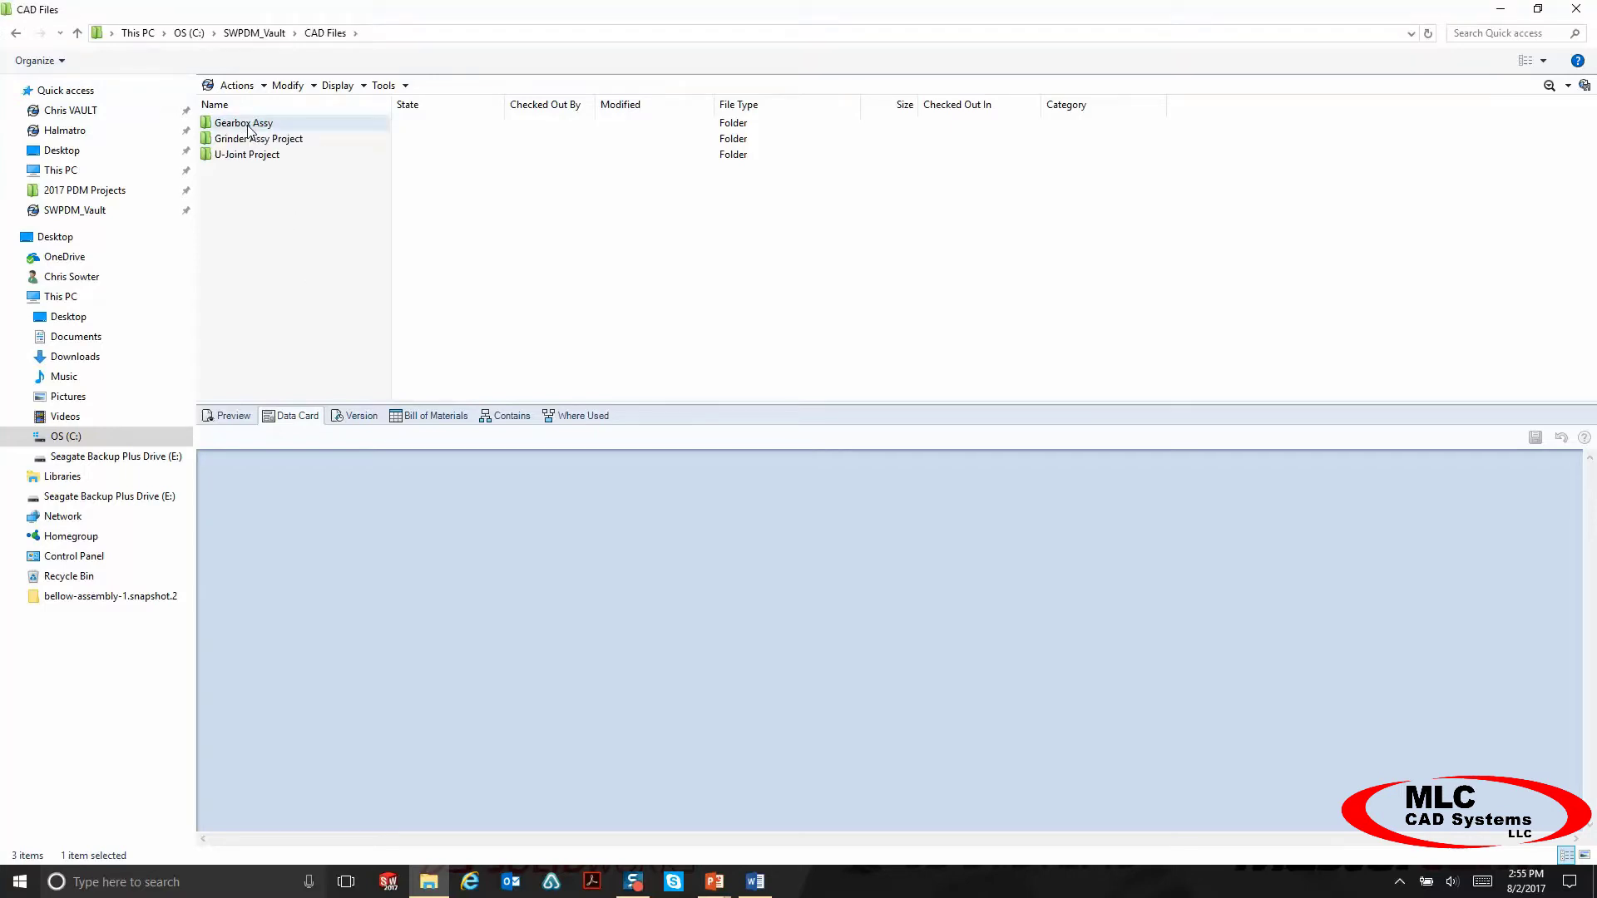
double_click(246, 125)
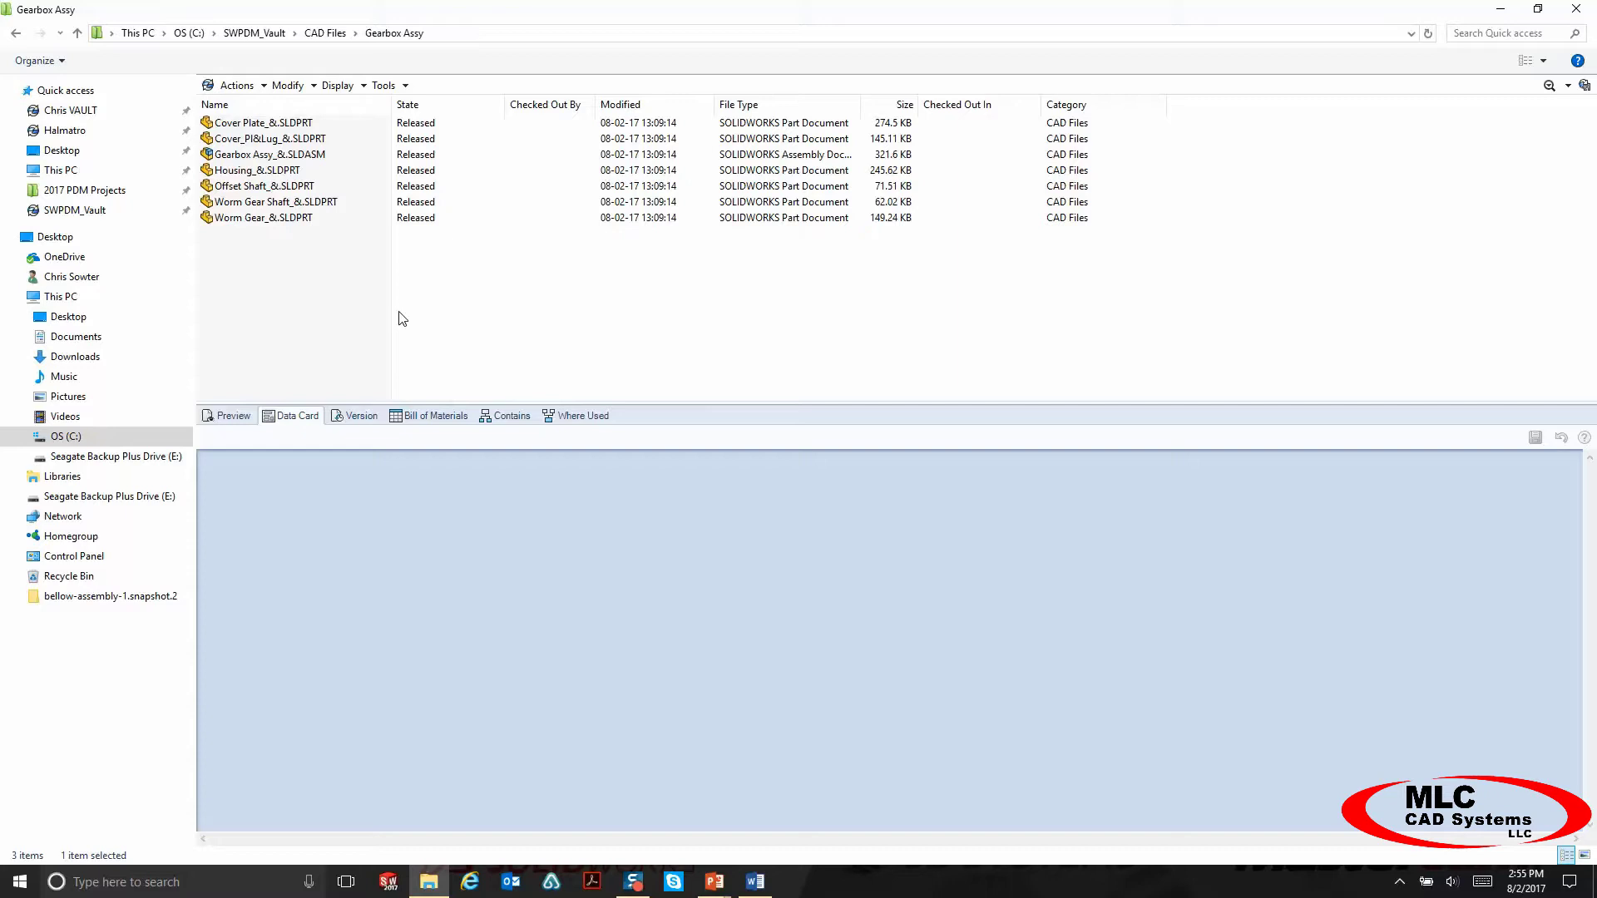
Select Gearbox Assy_&.SLDASM and bring up the Modify > Change State choices.
left_click(429, 222)
left_click(429, 221)
left_click(429, 221)
left_click(284, 156)
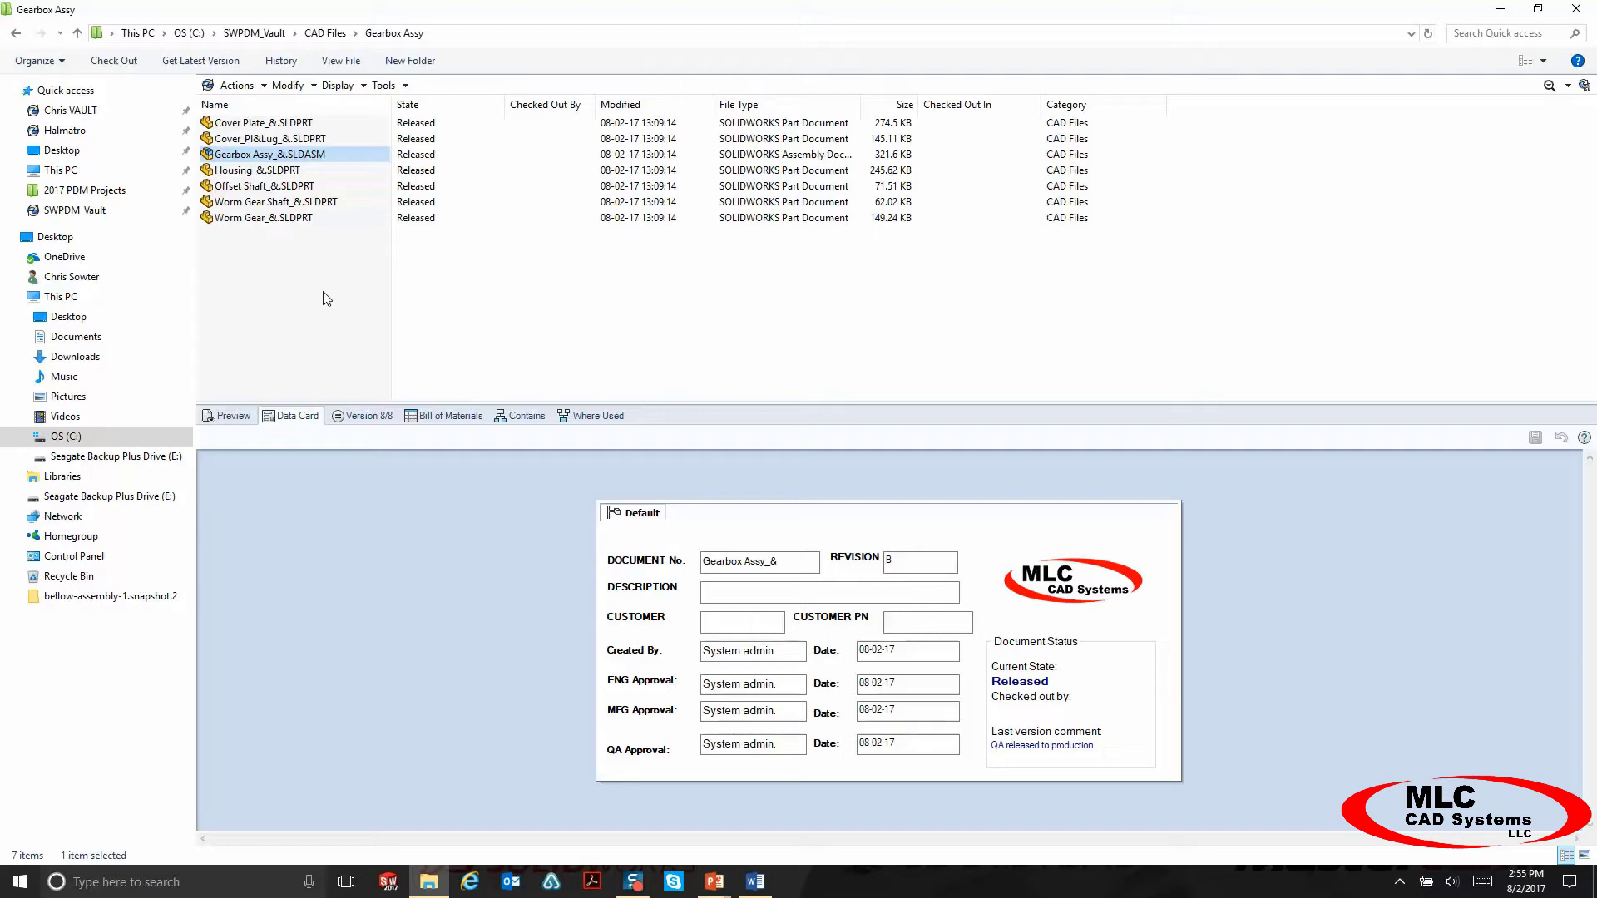
left_click(289, 86)
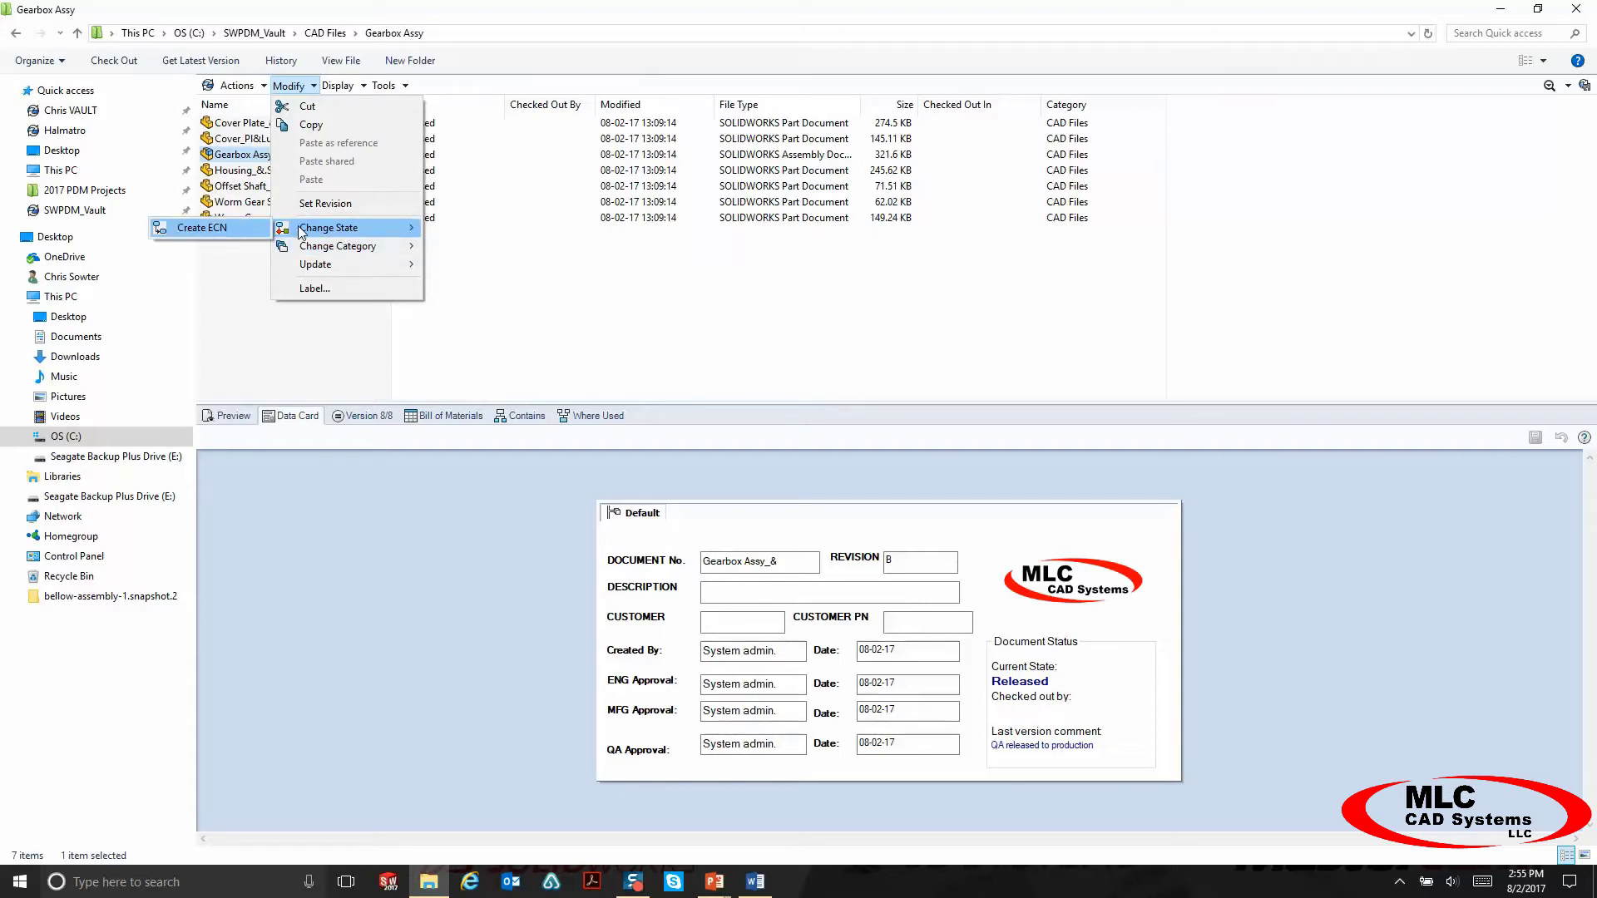
Run Create ECN on the Gearbox Assy files with the comment 'Generate ECN'.
left_click(237, 229)
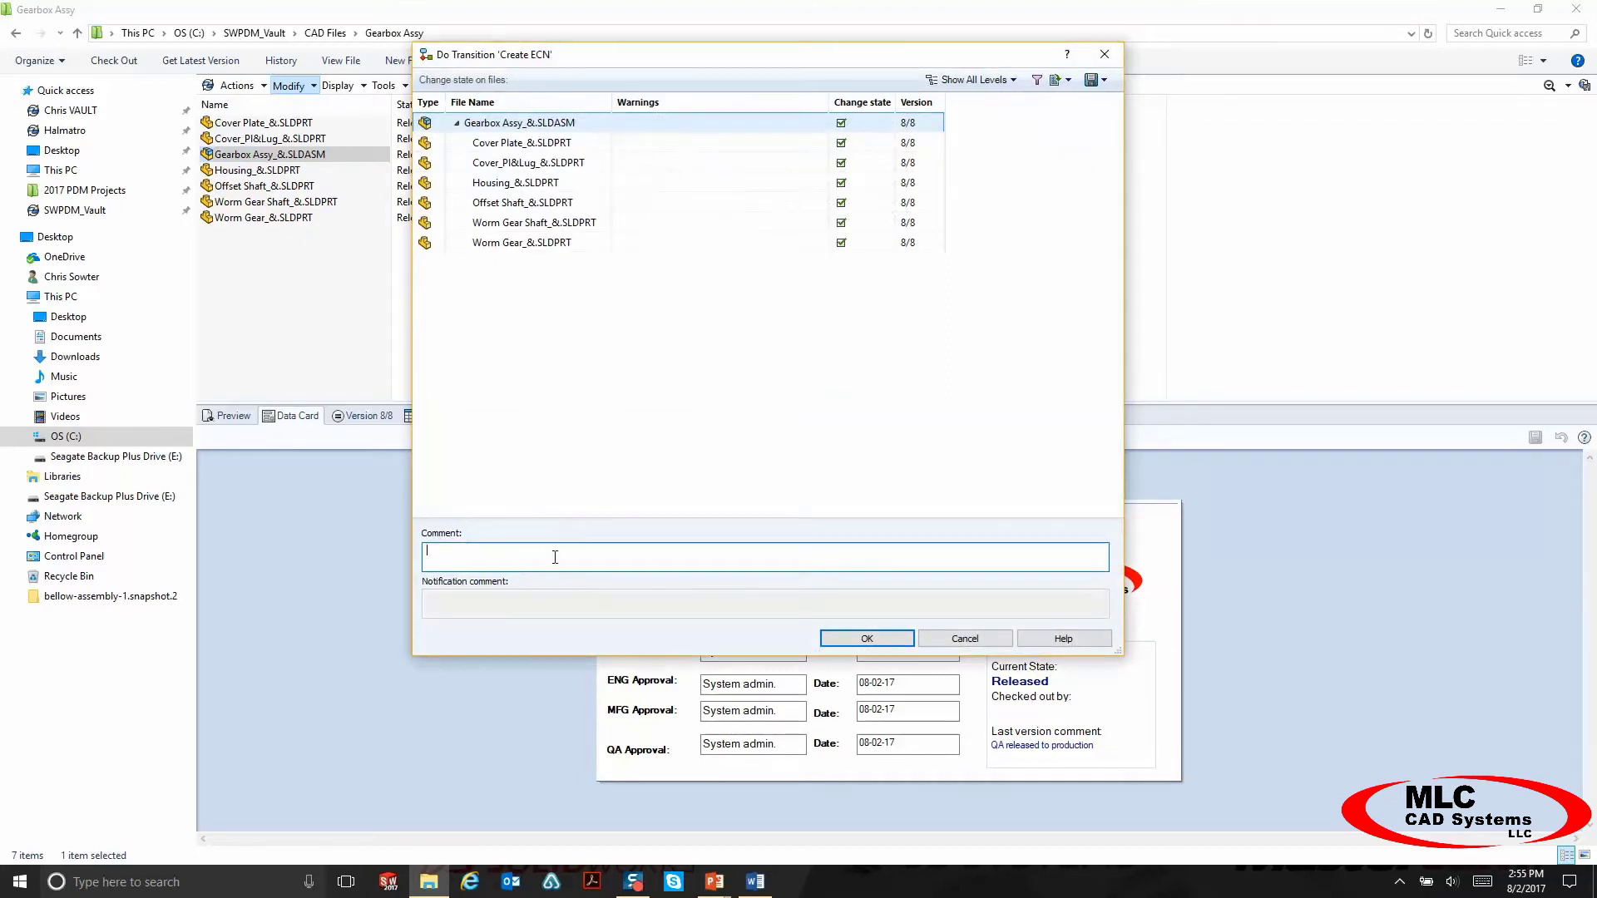
type("Generate ECN")
left_click(840, 638)
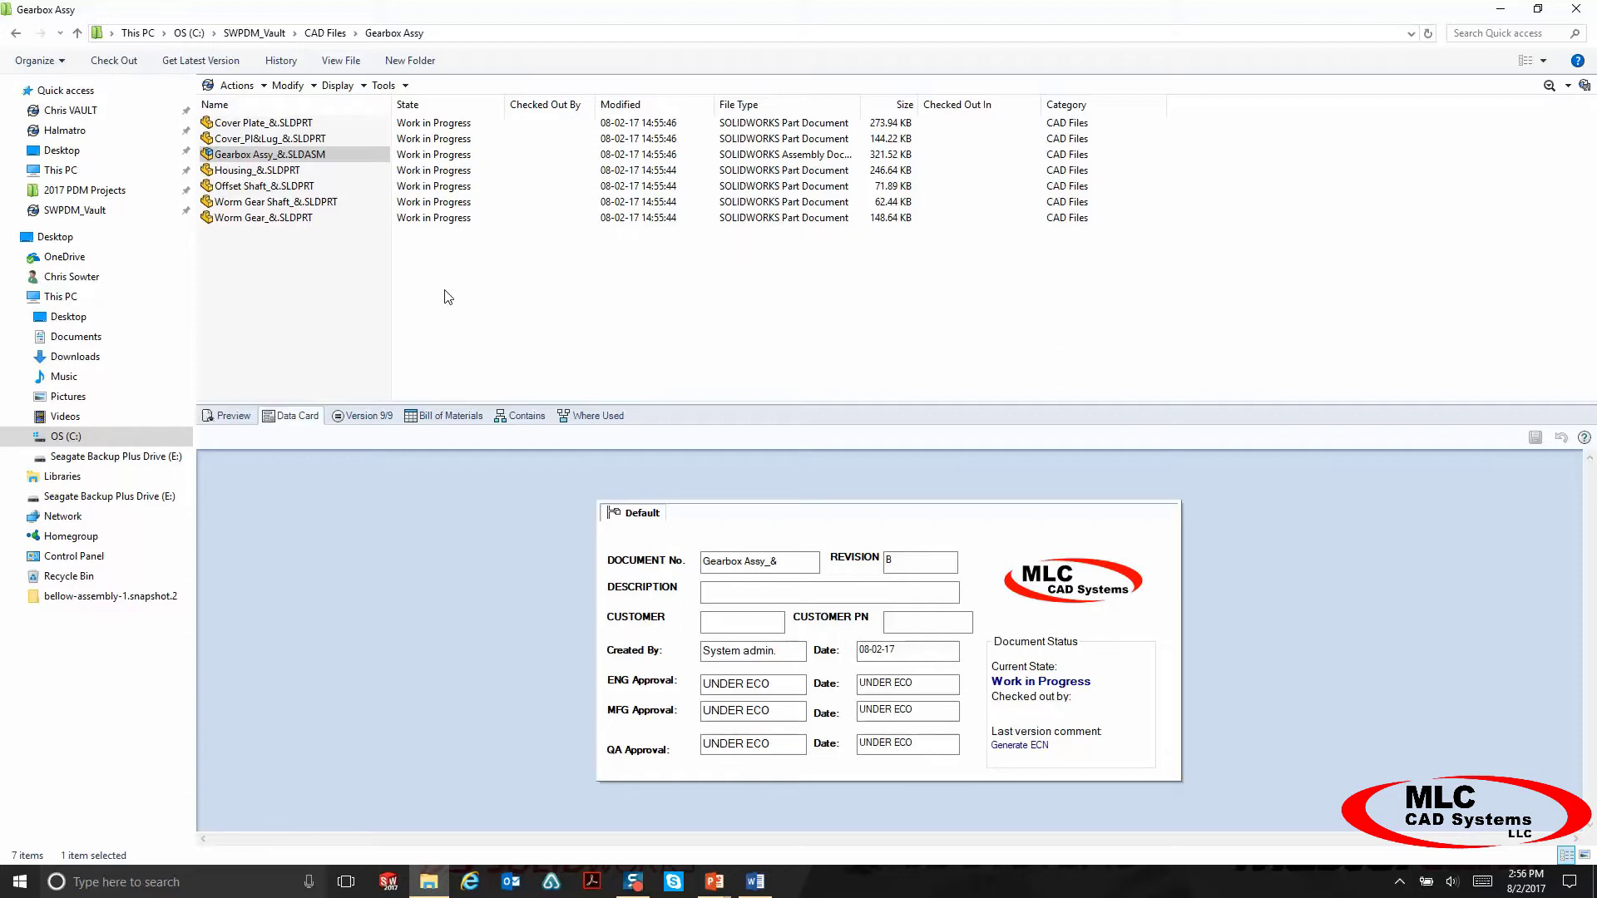
Create ECN-0062.xml through New > CREATE ECN and the New Xml-File dialog.
right_click(448, 297)
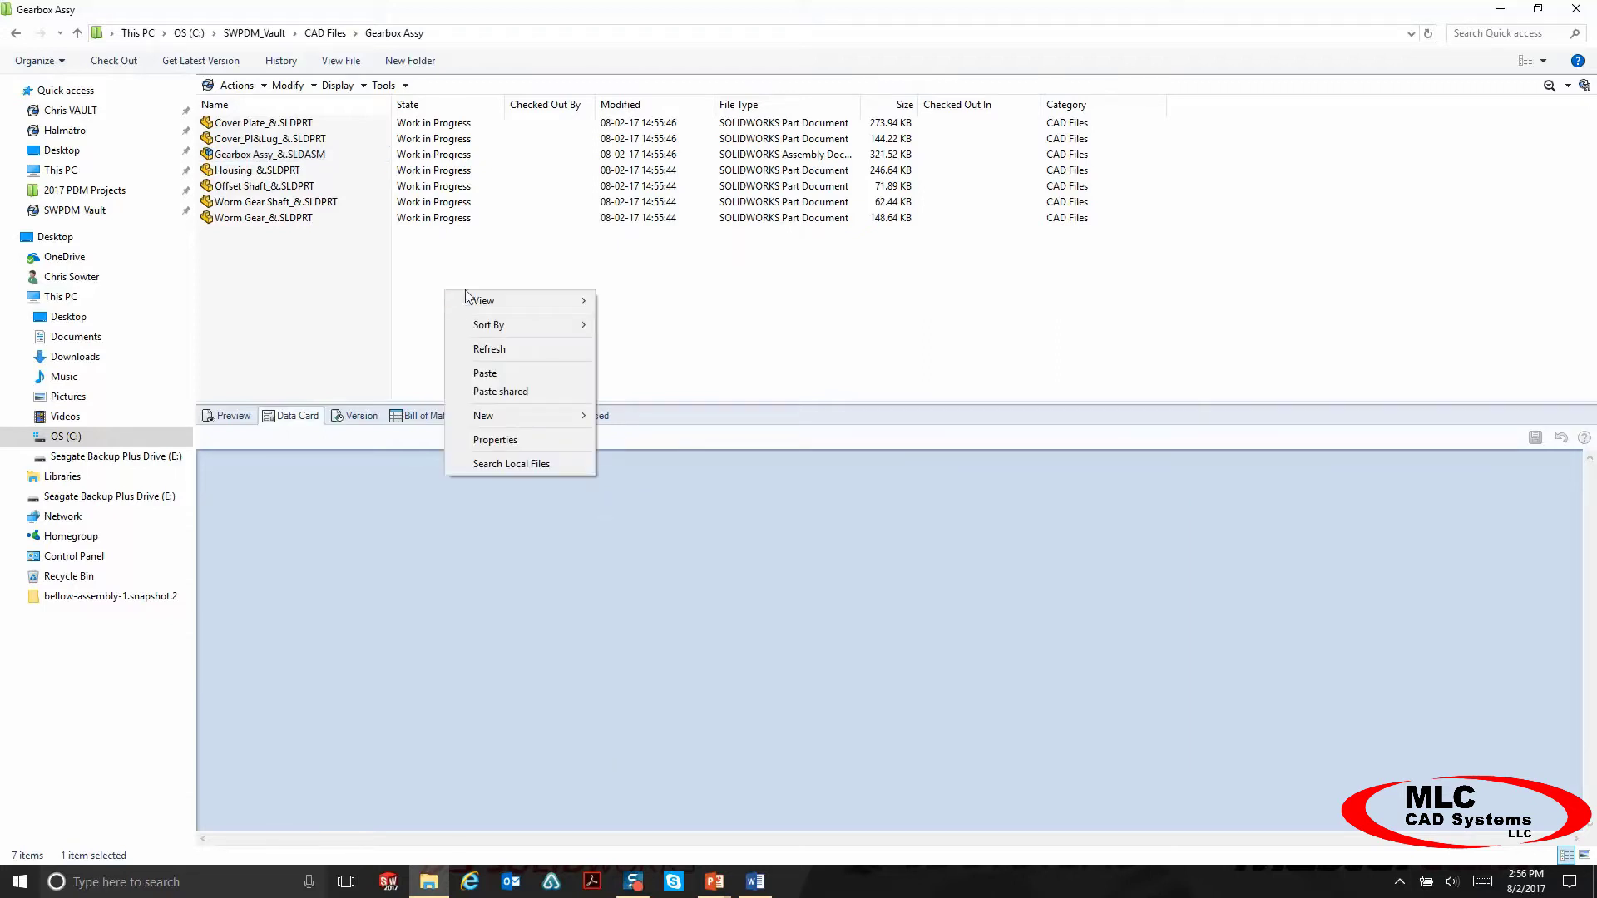
mouse_move(536, 418)
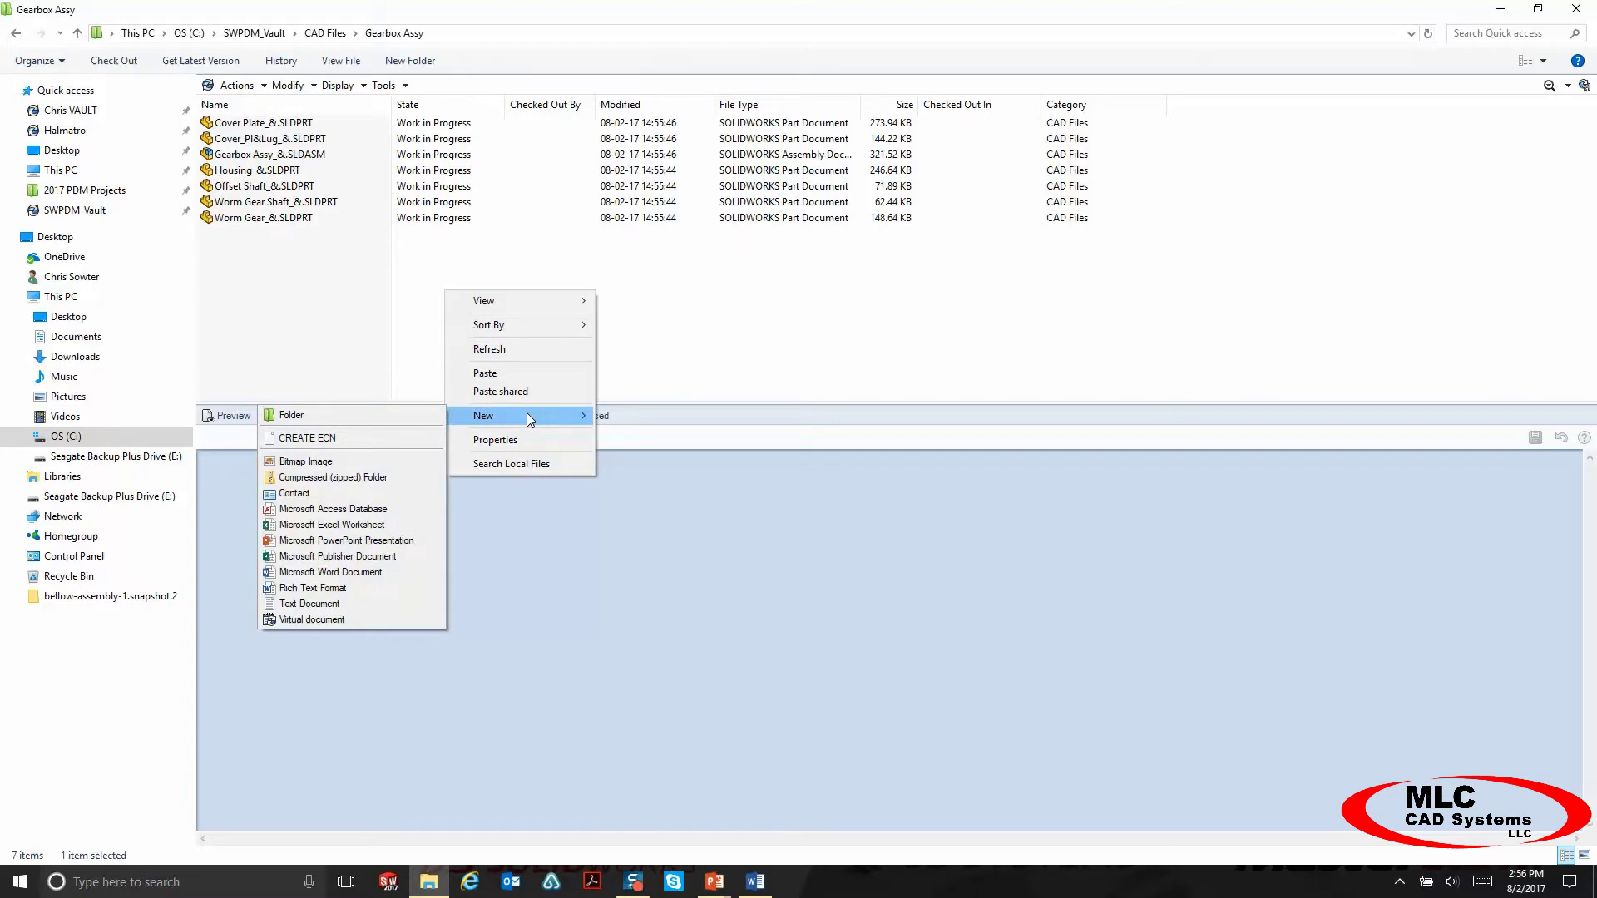
left_click(303, 437)
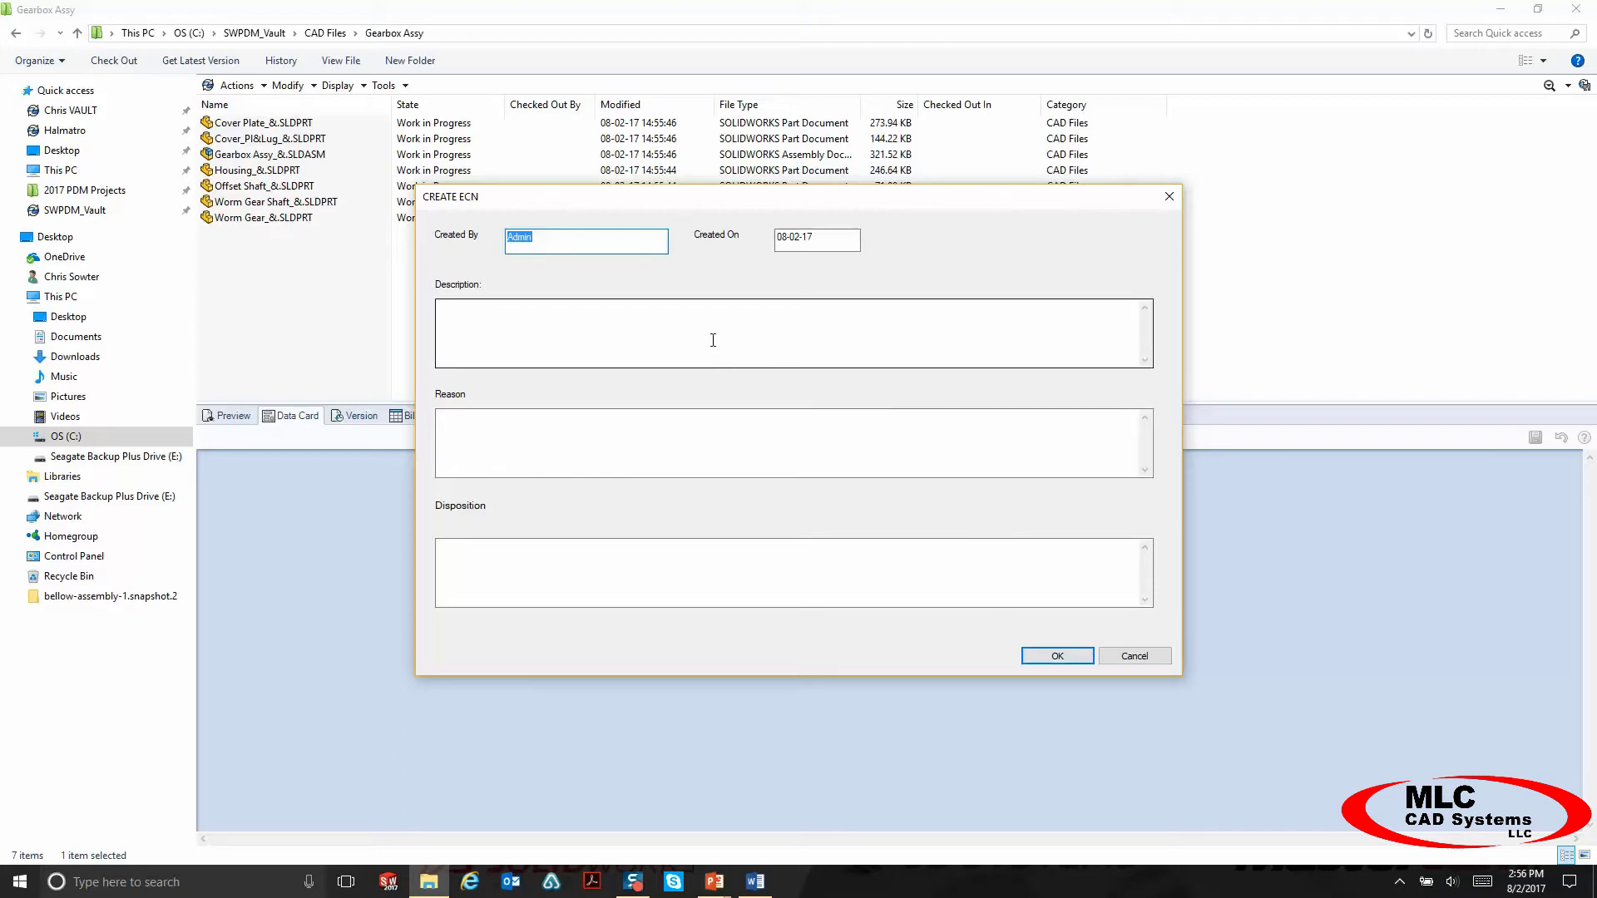
left_click(1060, 660)
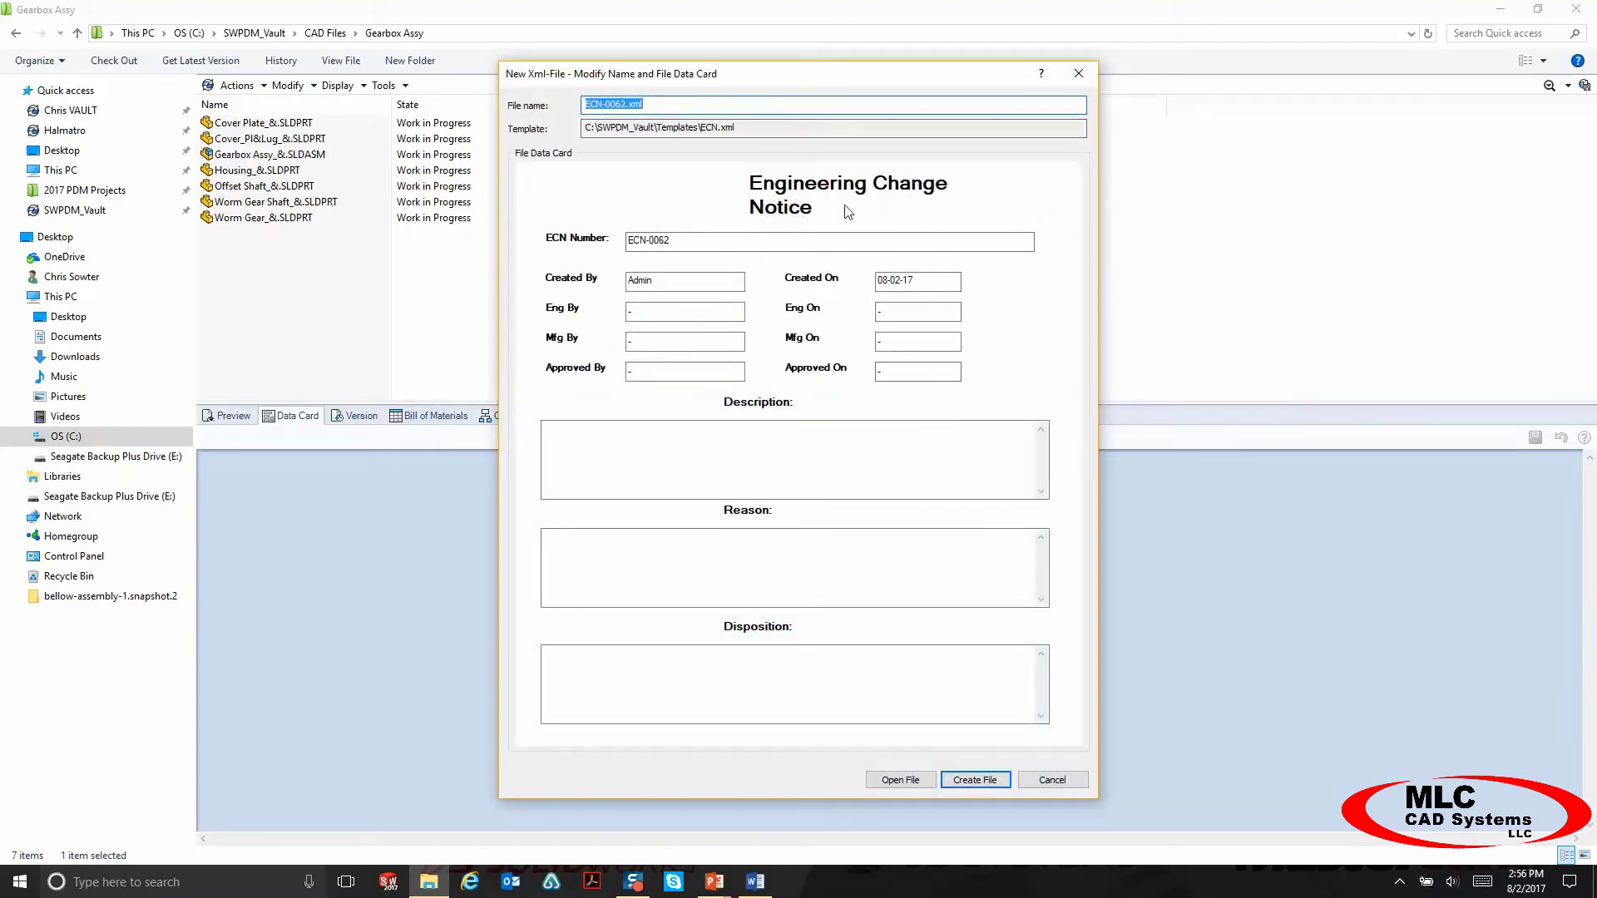
left_click(666, 446)
left_click(652, 553)
left_click(642, 662)
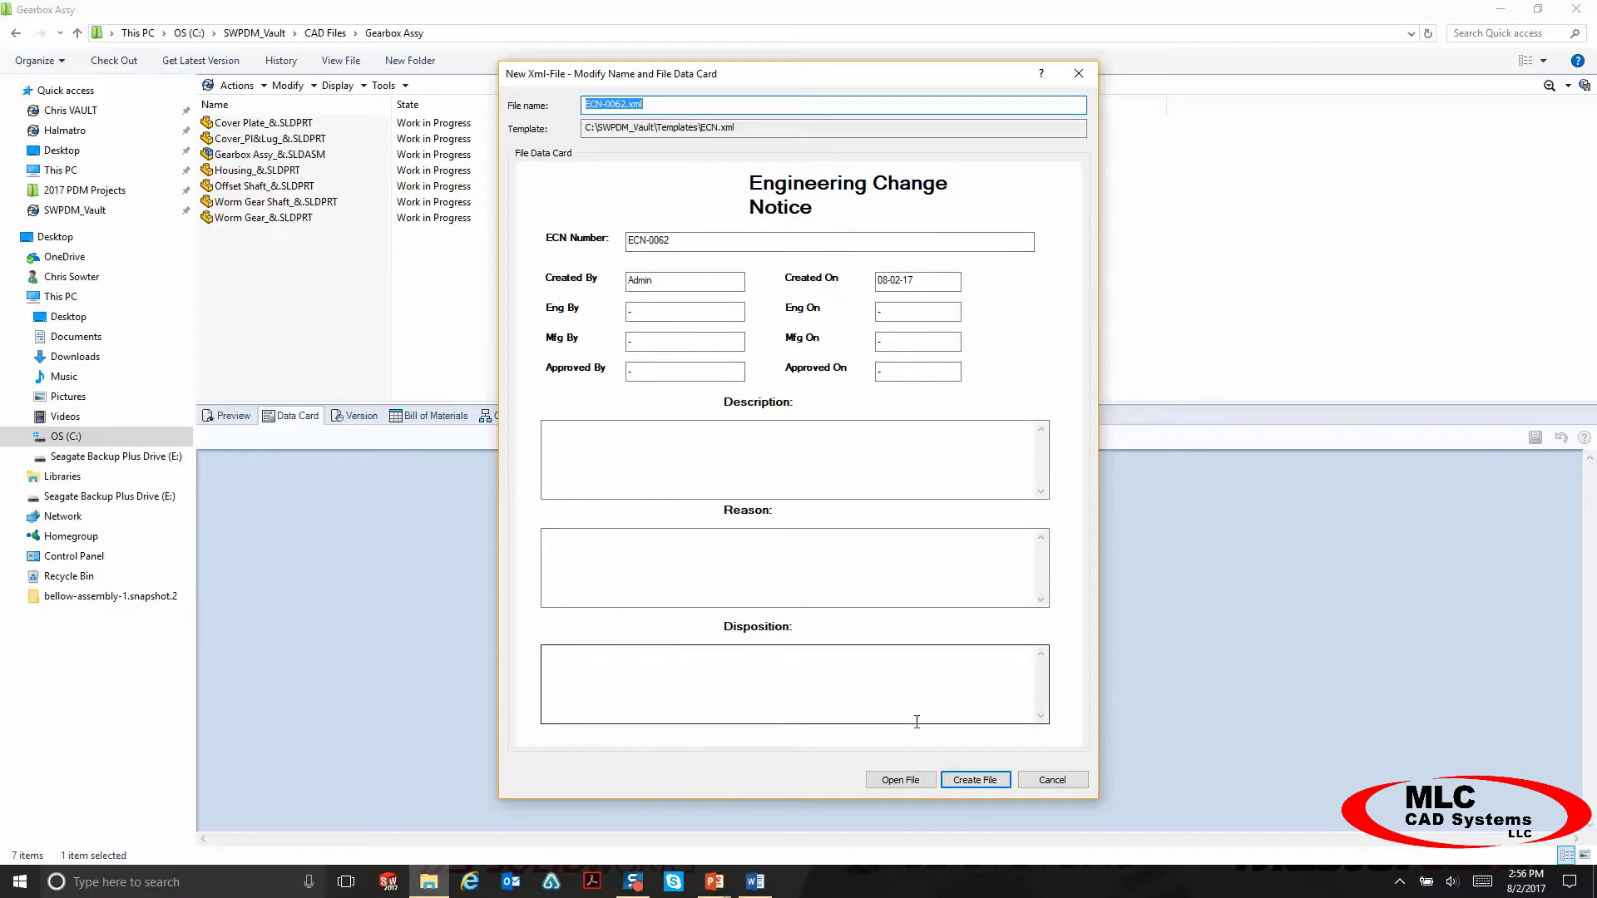
left_click(975, 783)
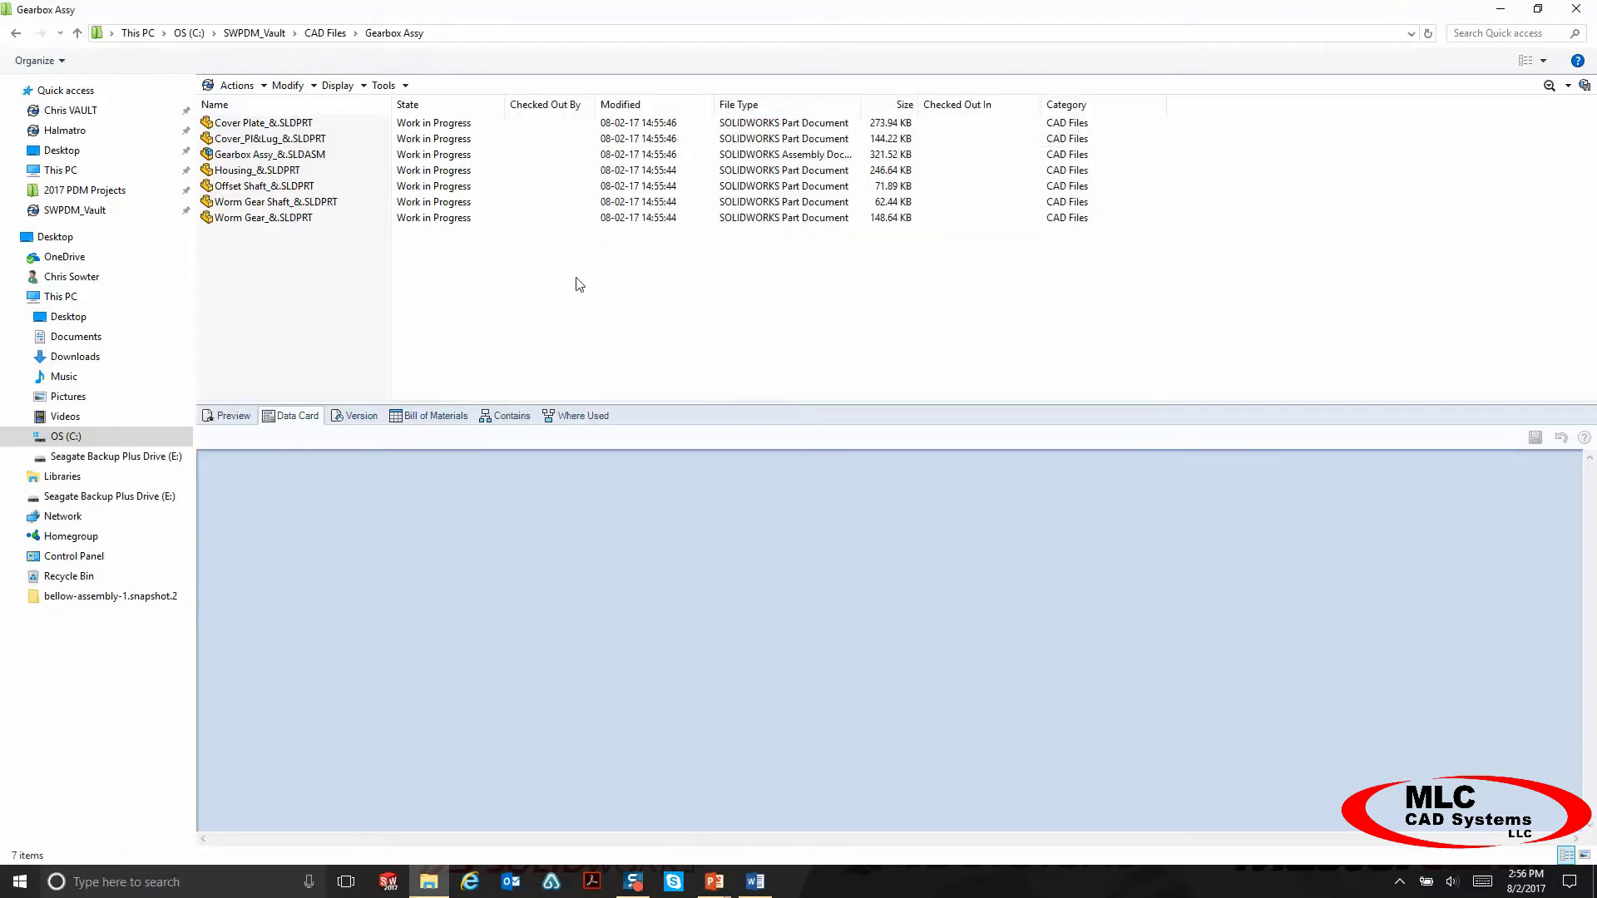
Copy Gearbox Assy_&.SLDASM and paste it as a reference onto ECN-0062.xml in Engineering Change Docs.
right_click(267, 161)
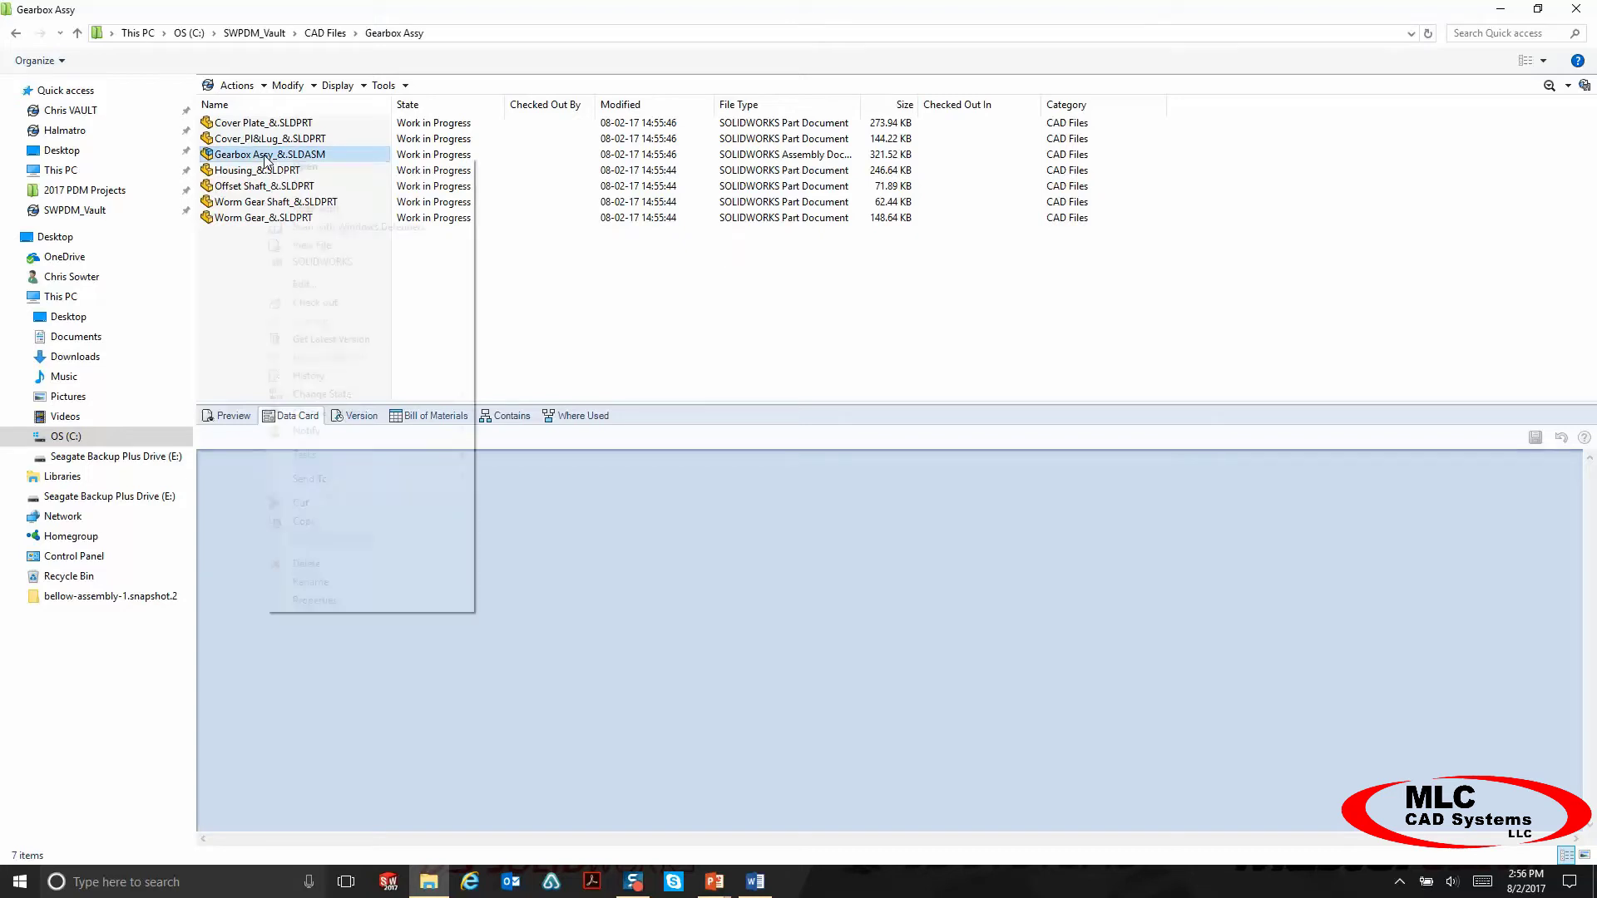
left_click(343, 522)
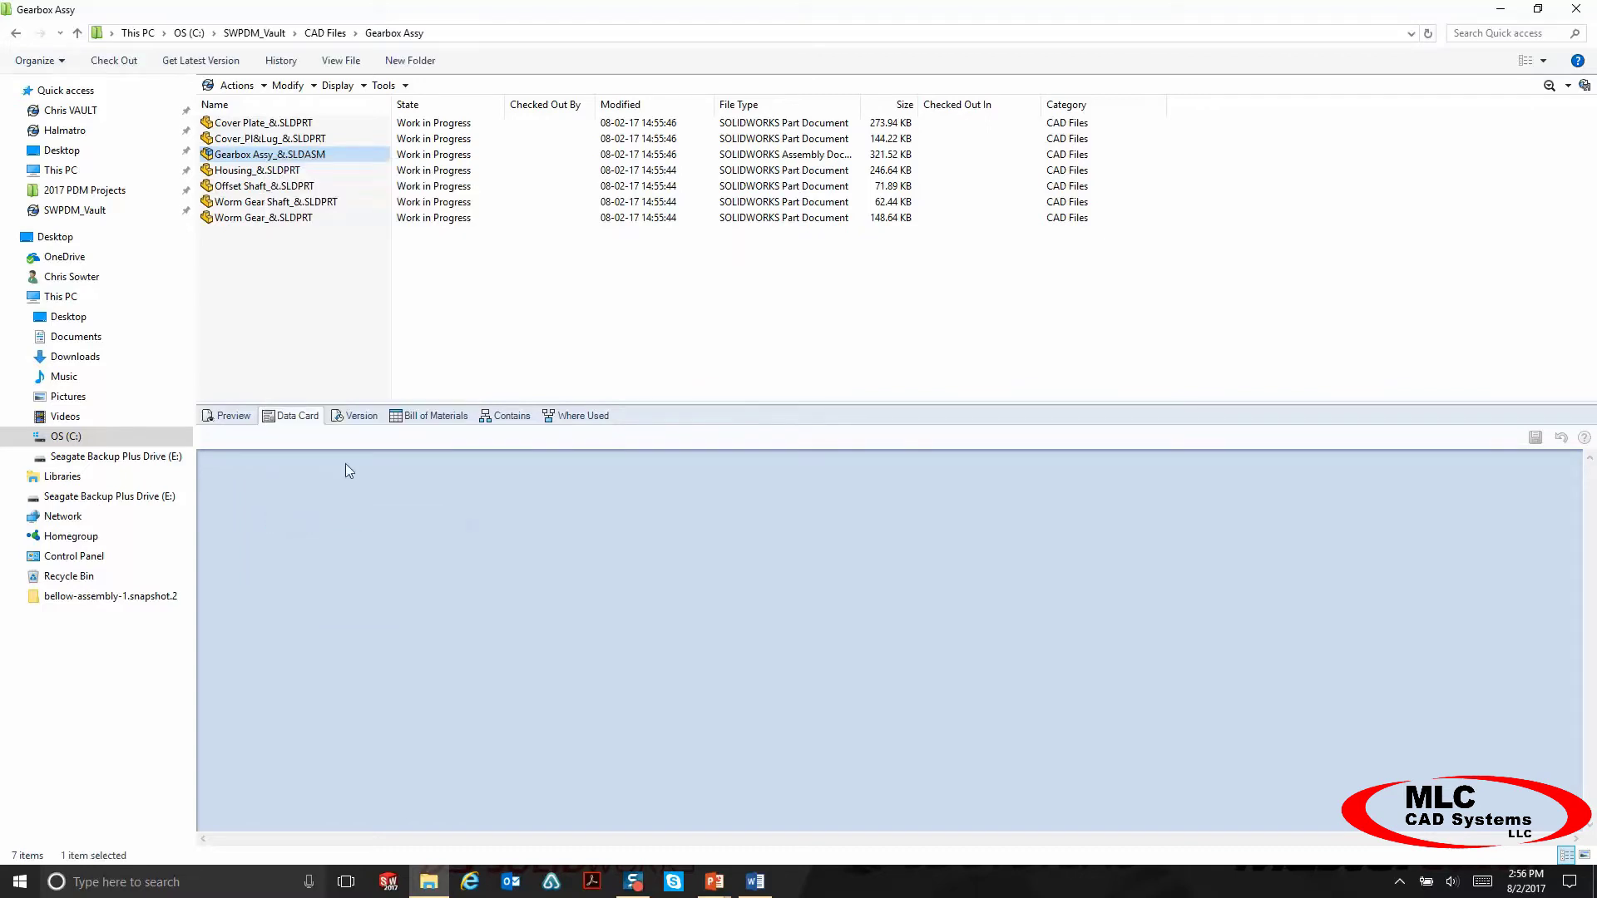
left_click(253, 33)
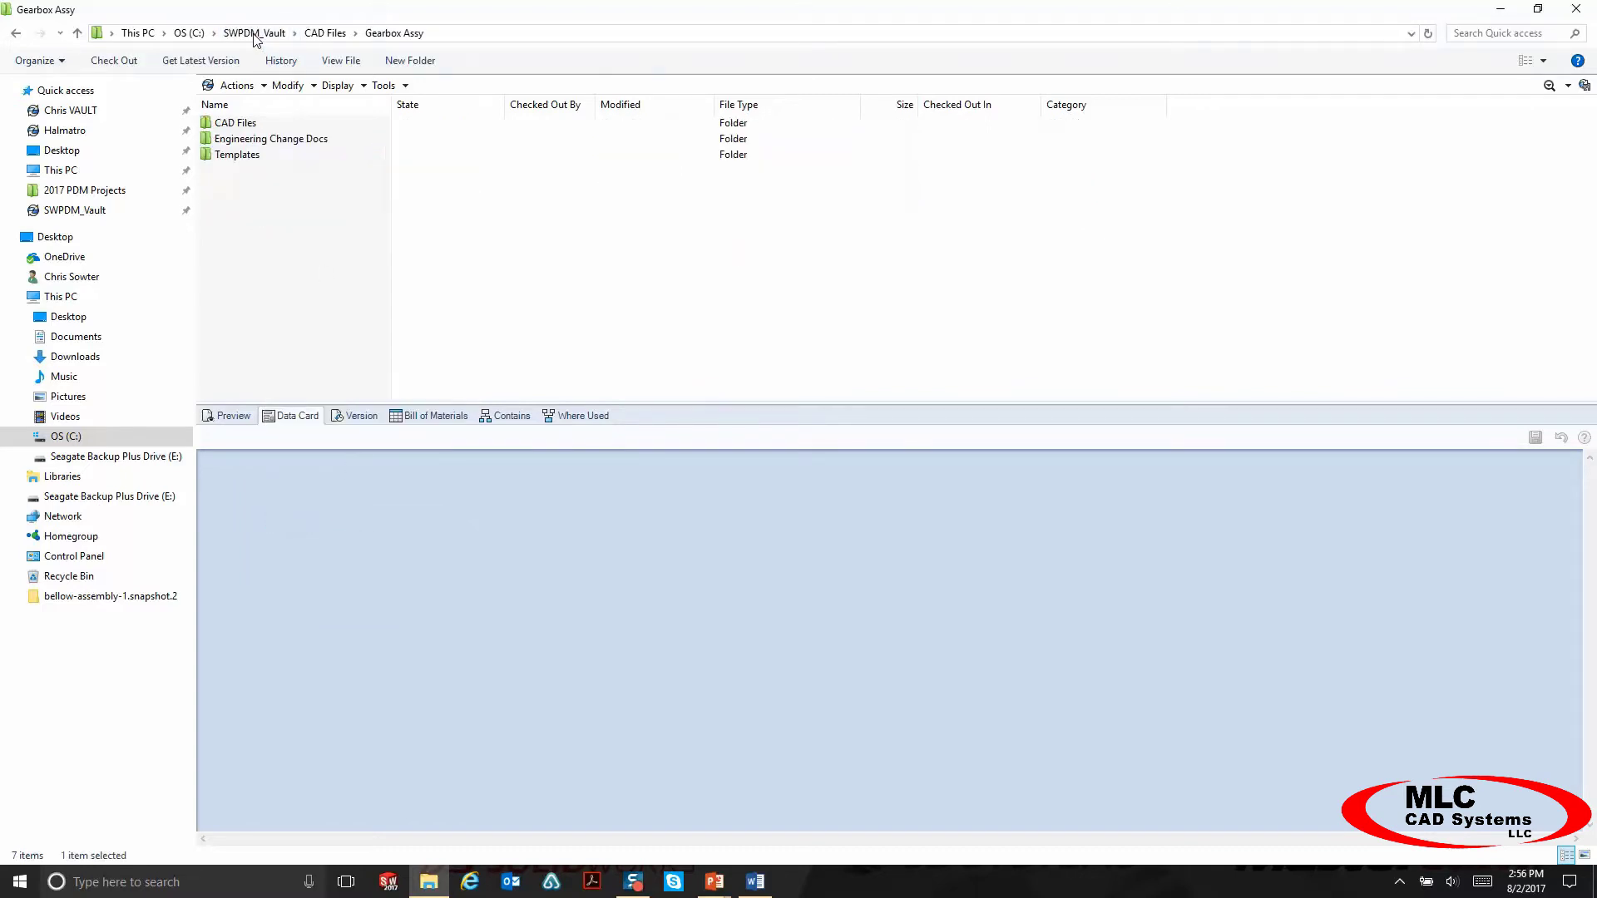
double_click(297, 140)
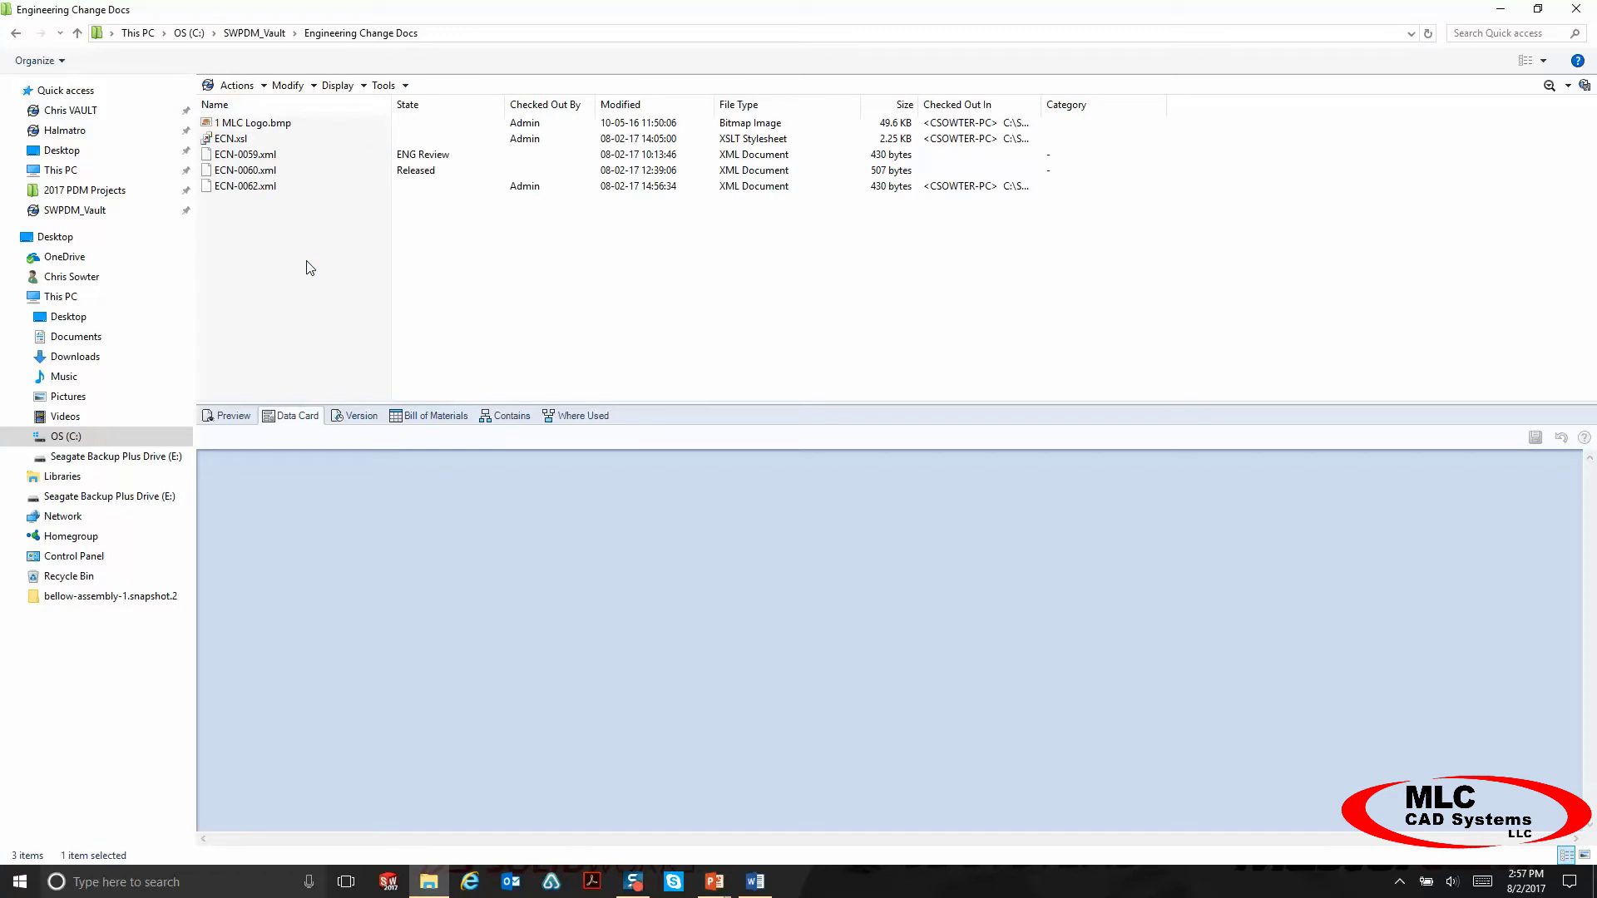
left_click(251, 191)
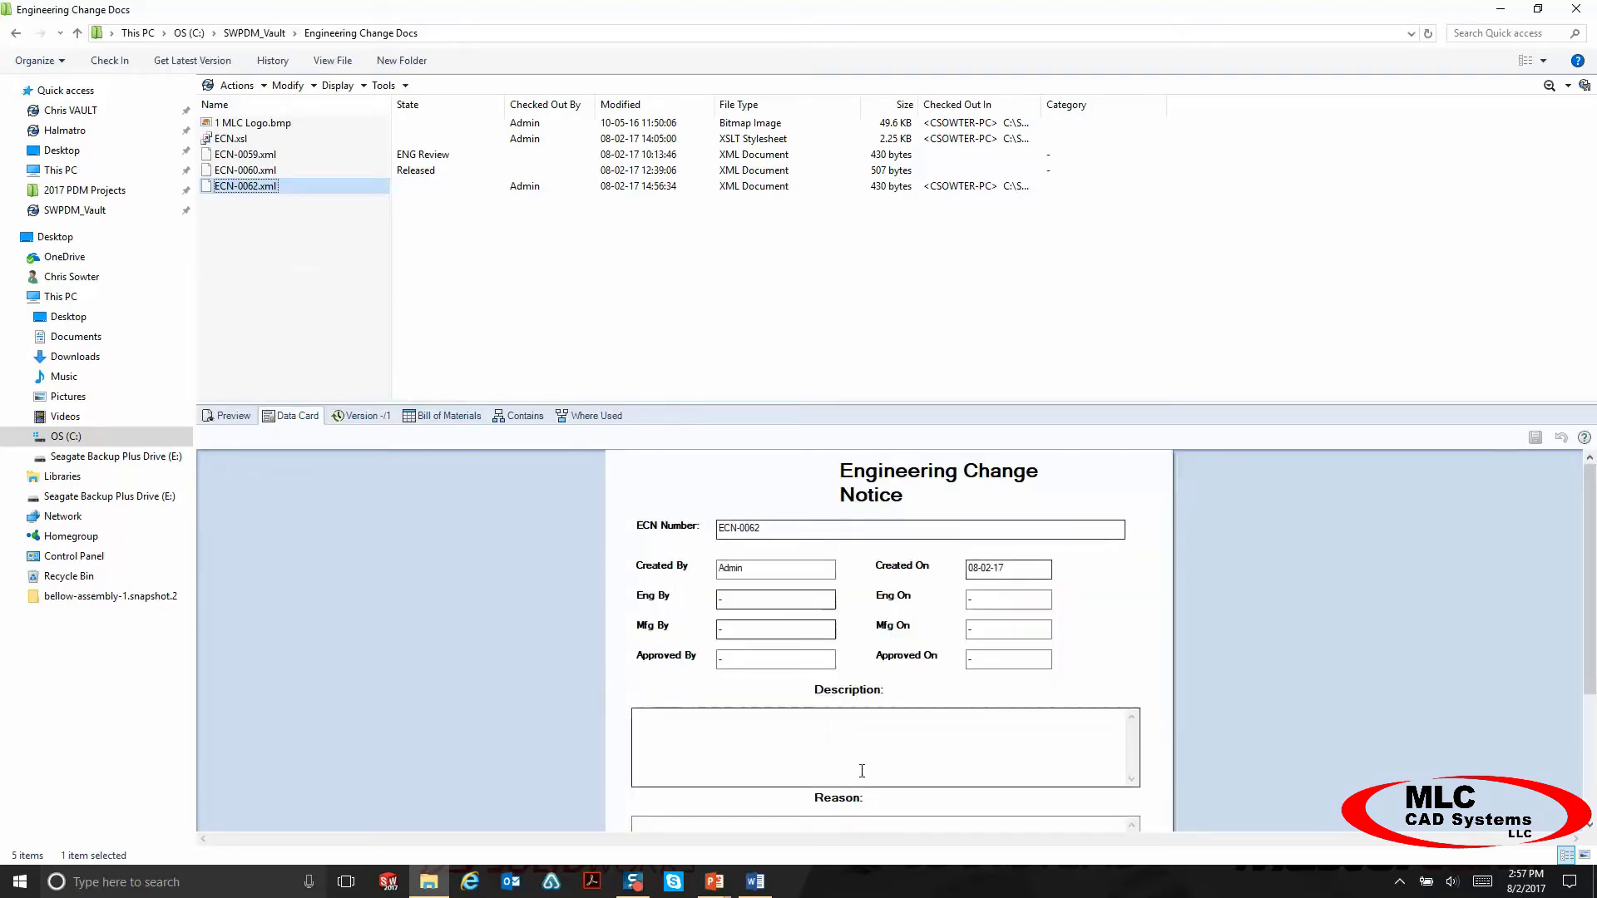
right_click(282, 188)
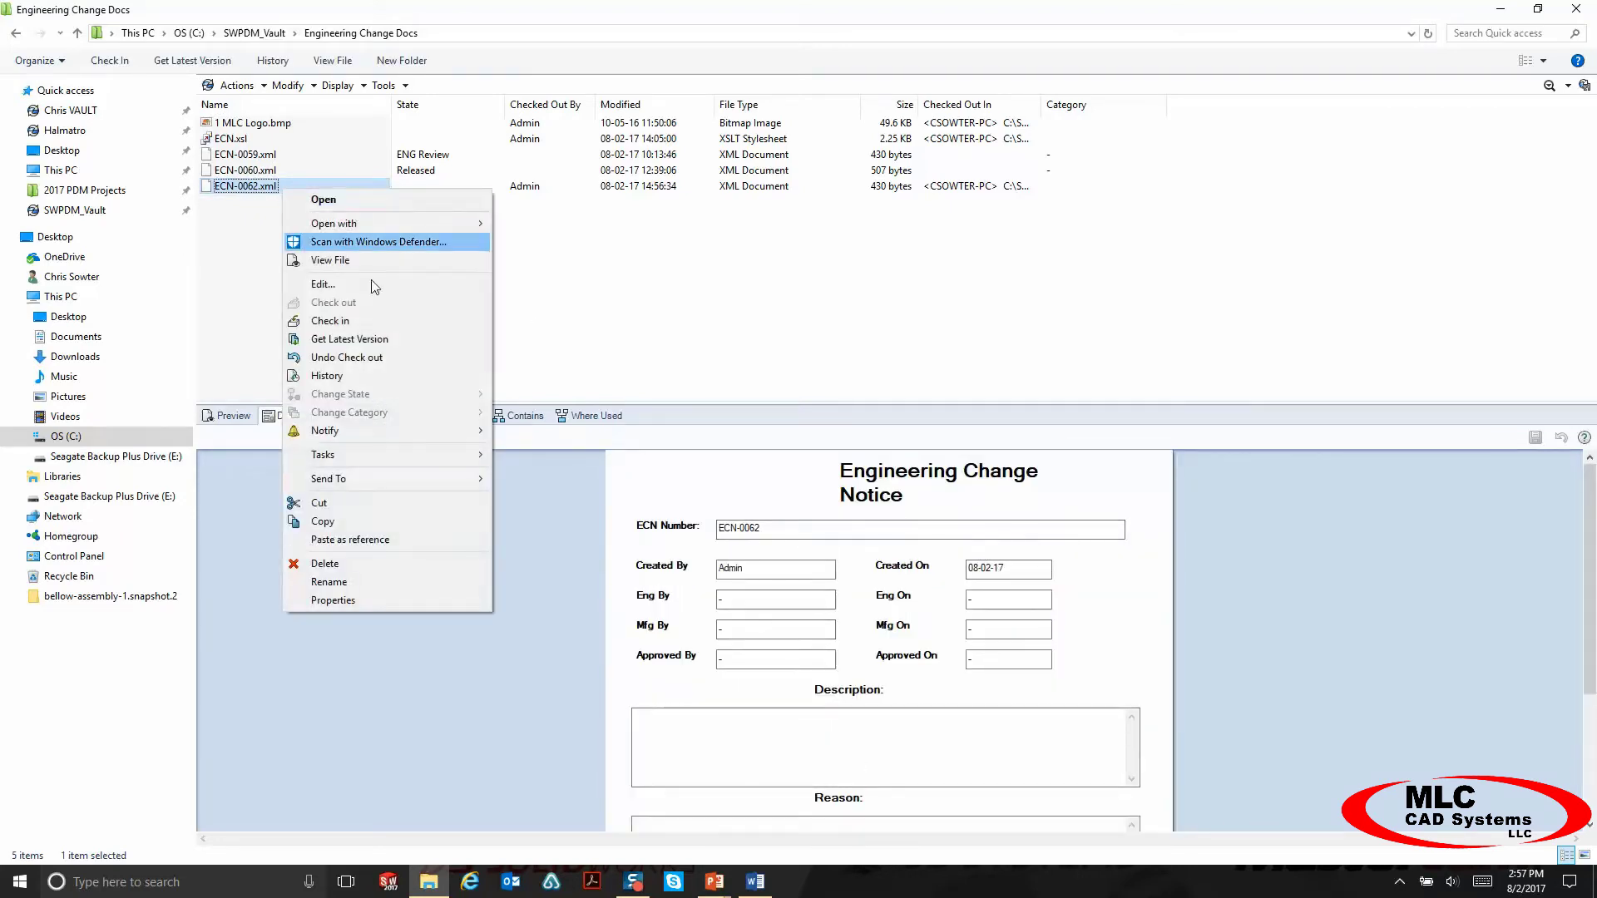
left_click(359, 541)
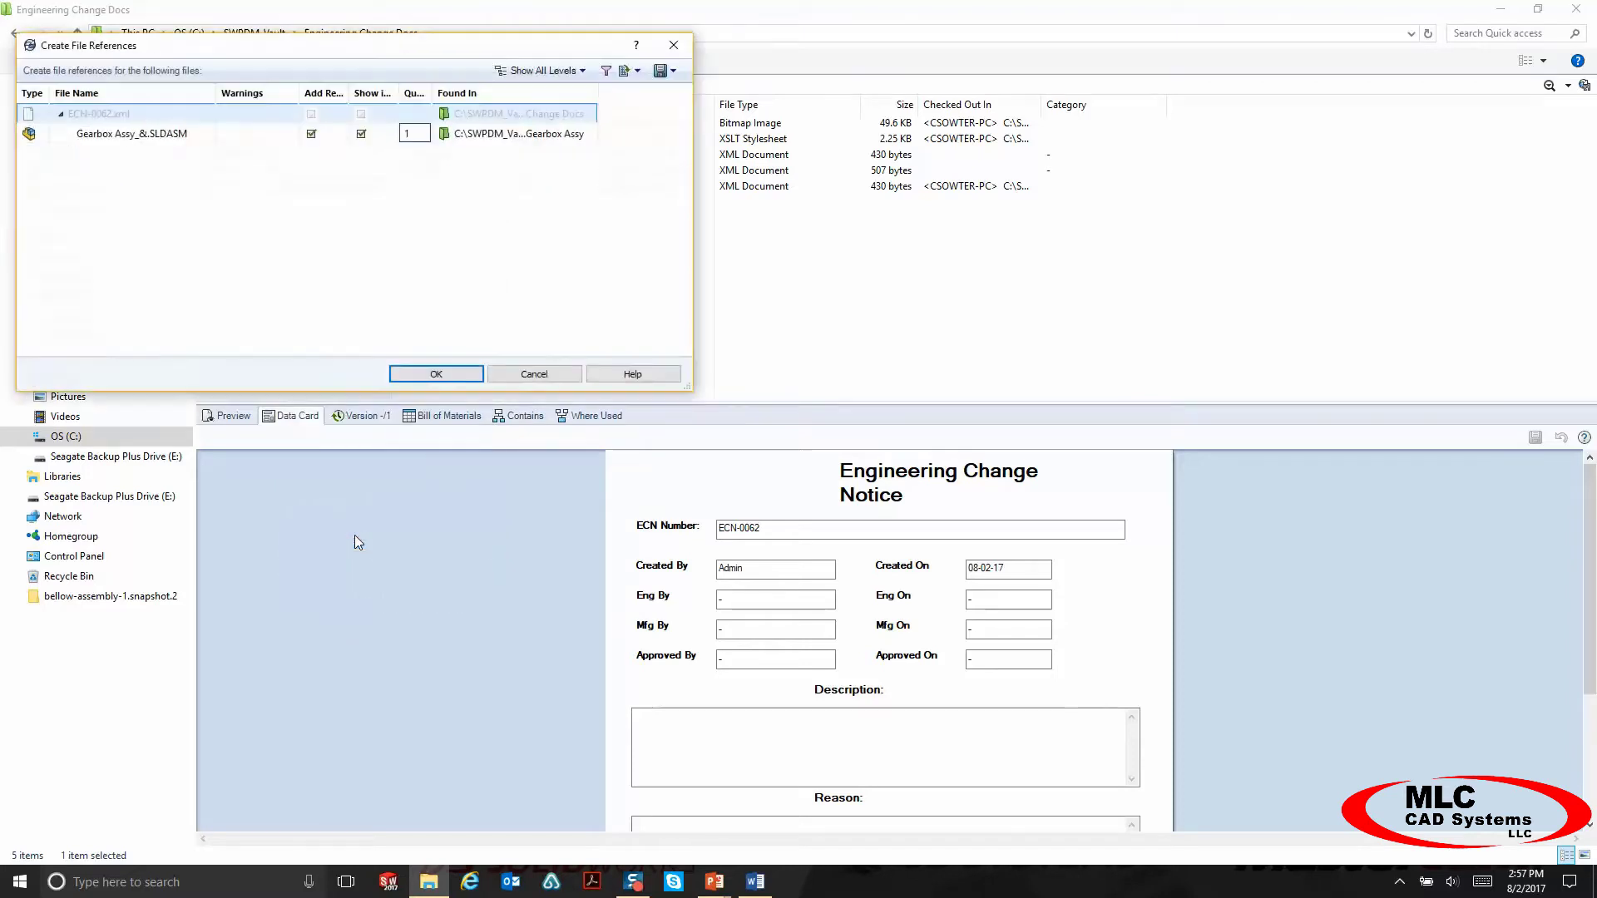
left_click(394, 374)
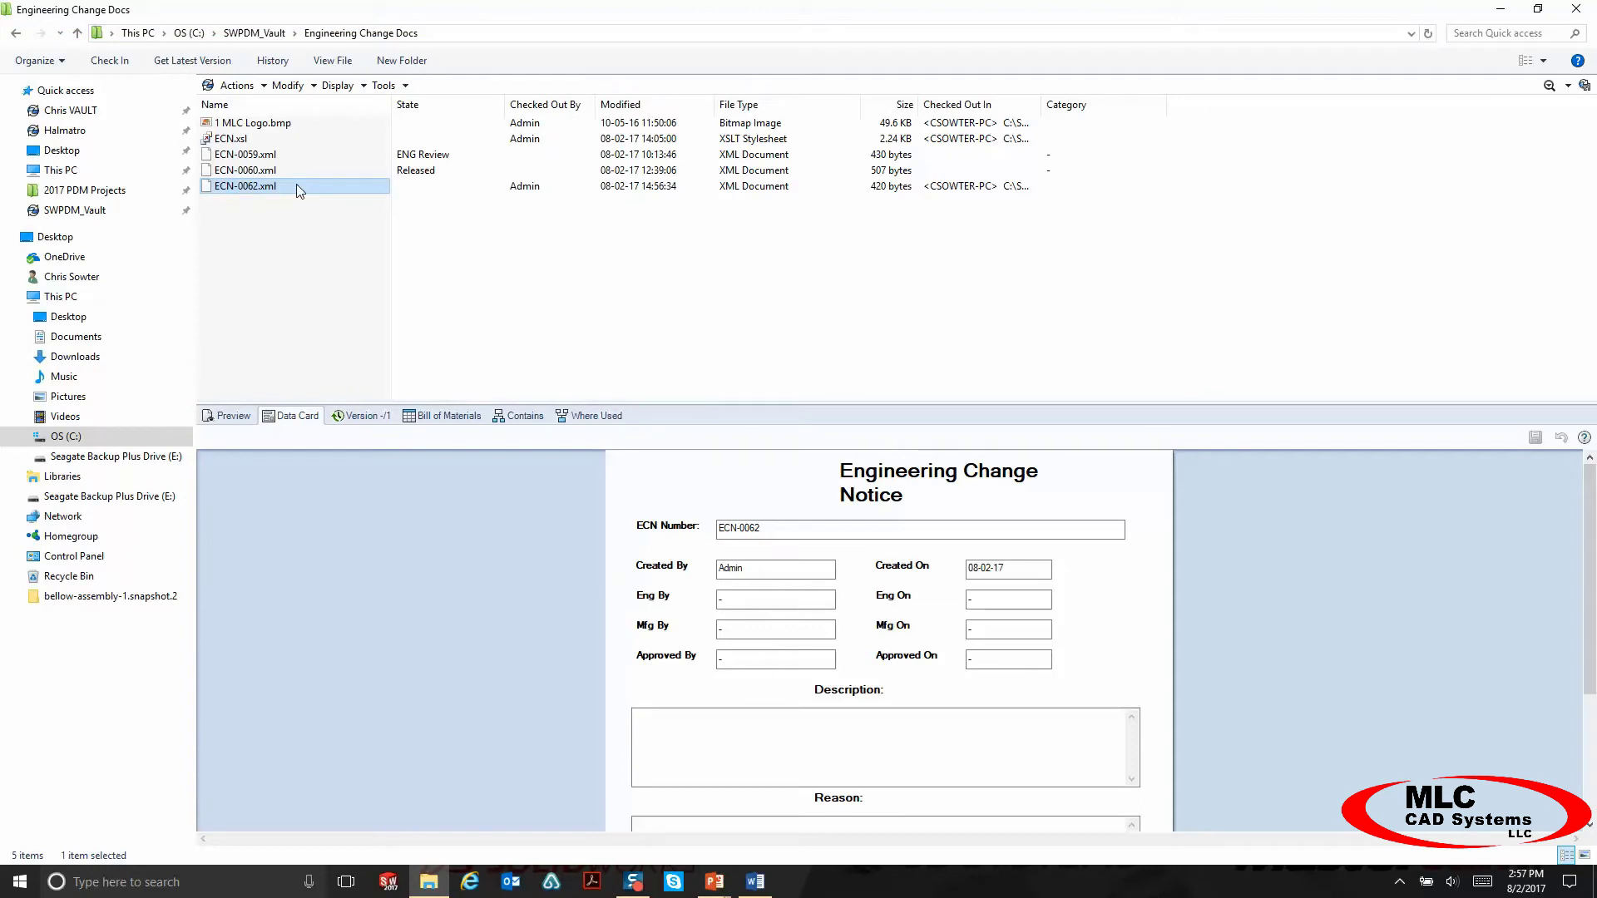
Enter an initial ECN-0062 description beginning 'Add a desc' and save the data card.
left_click_drag(741, 401, 737, 333)
left_click(241, 188)
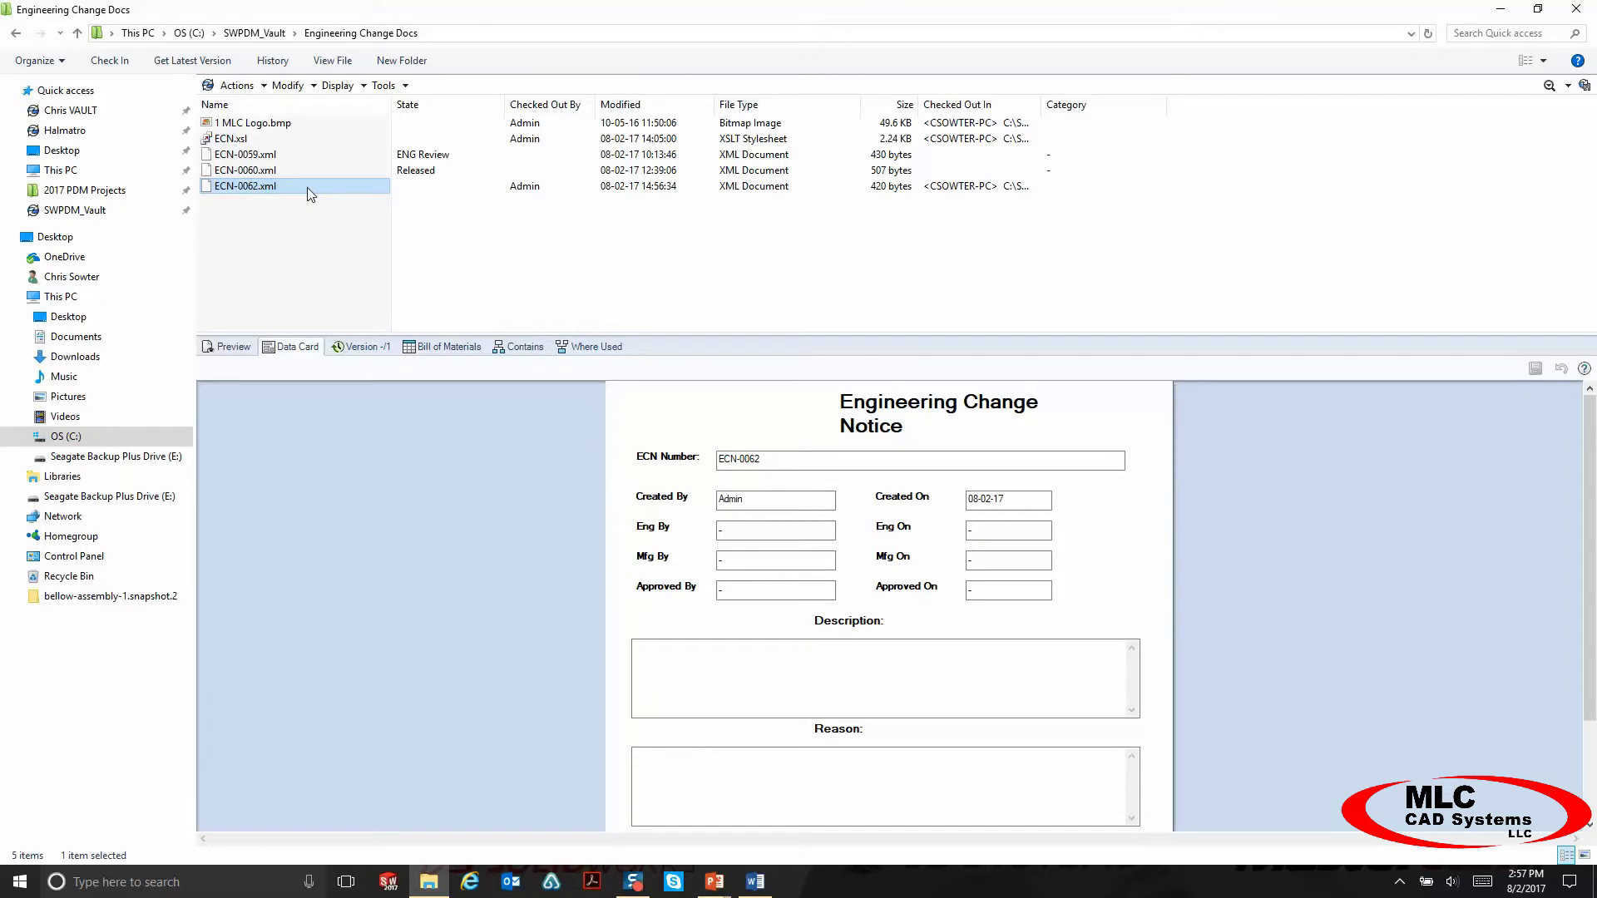
left_click(232, 351)
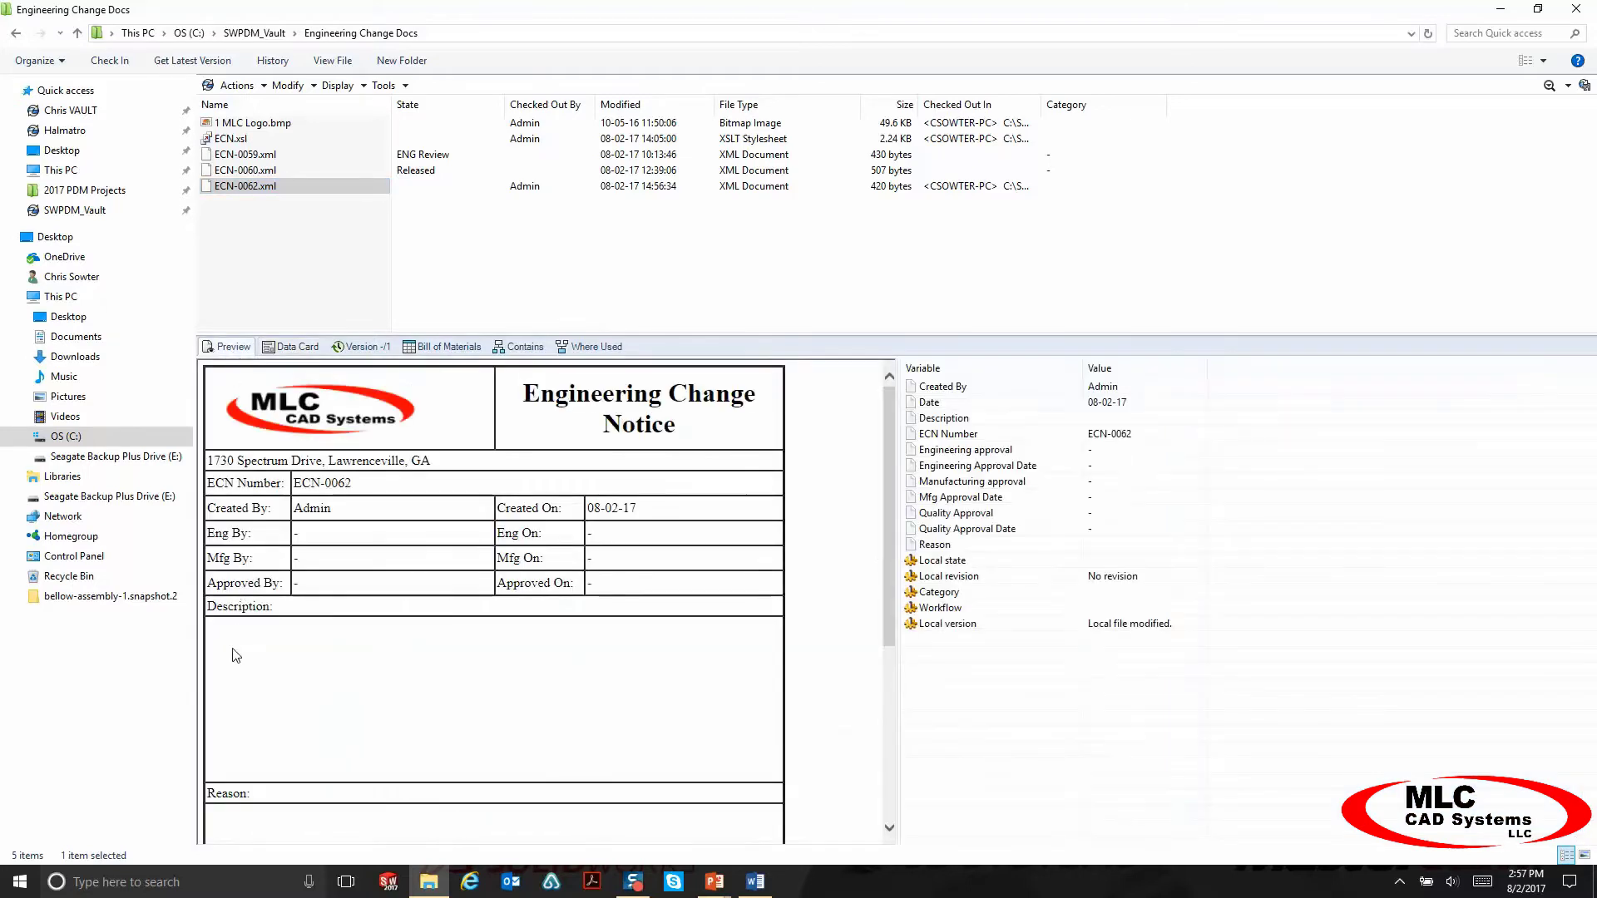
left_click(293, 348)
left_click(716, 655)
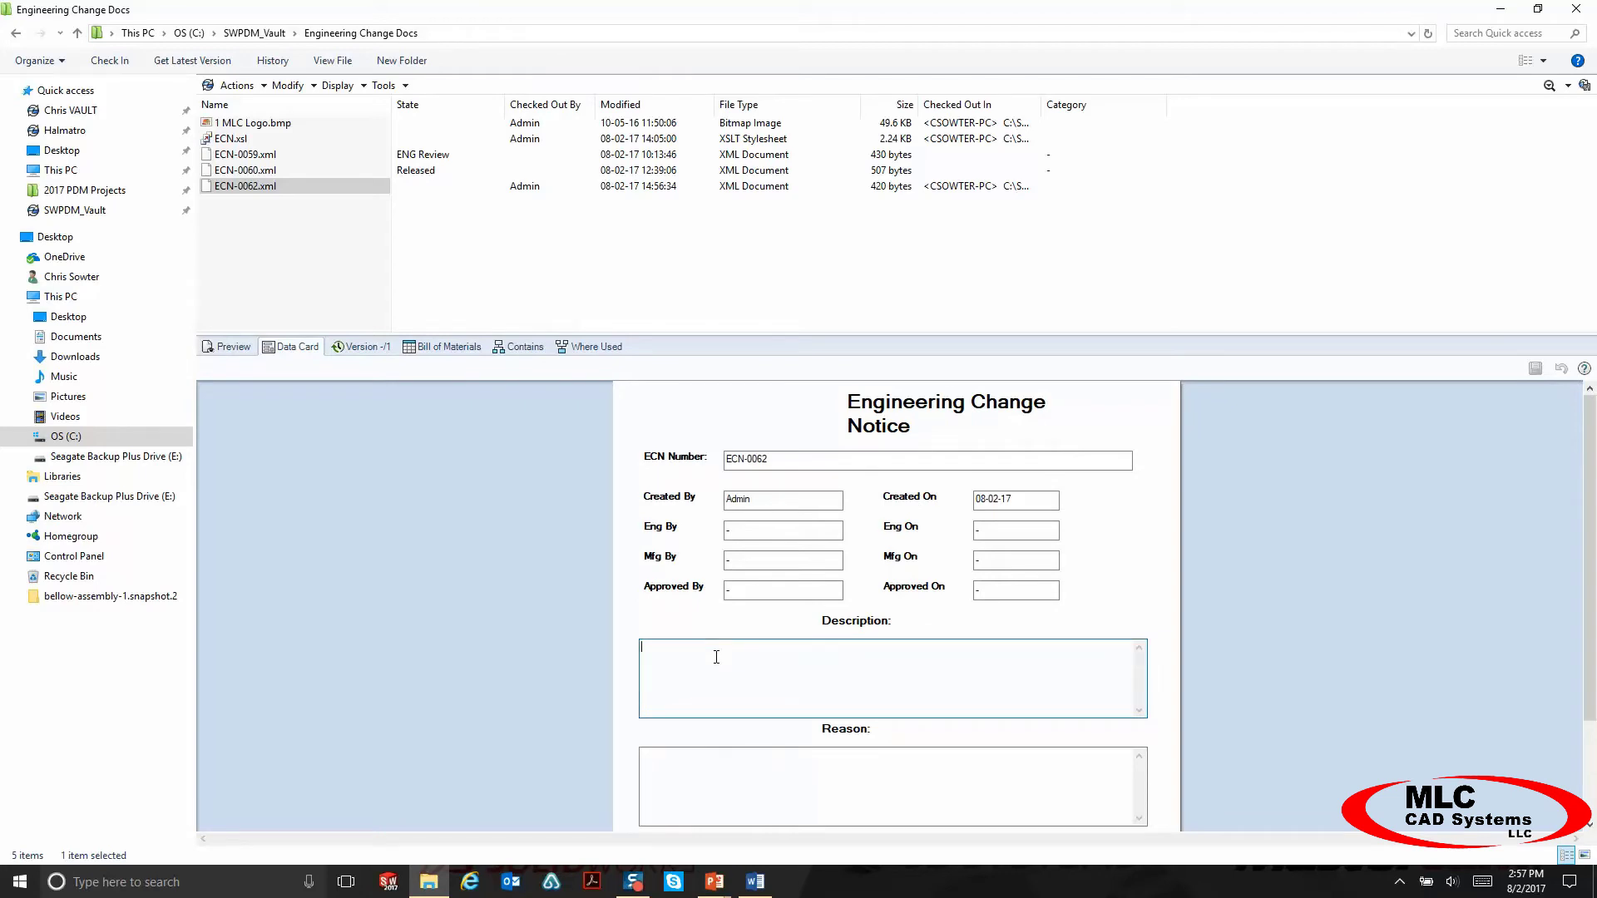
type("Add a description")
left_click(1535, 371)
left_click(237, 351)
Replace 'Add a' with 'Change the' in the description, save, and check the preview.
left_click(254, 648)
left_click(291, 347)
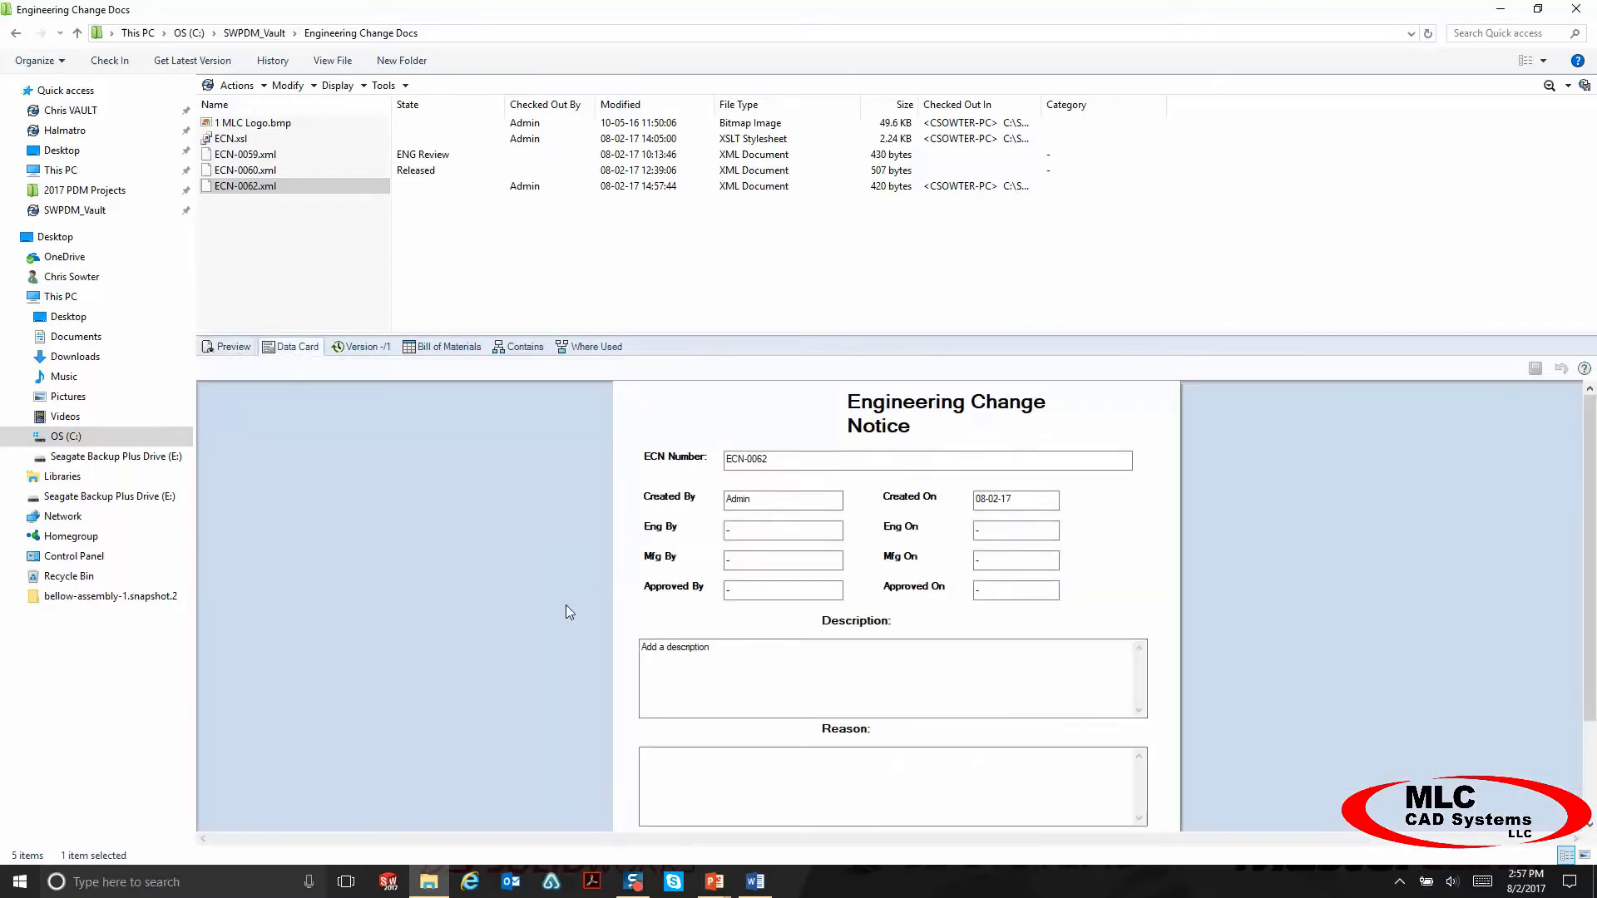
left_click(662, 646)
left_click_drag(663, 647, 585, 648)
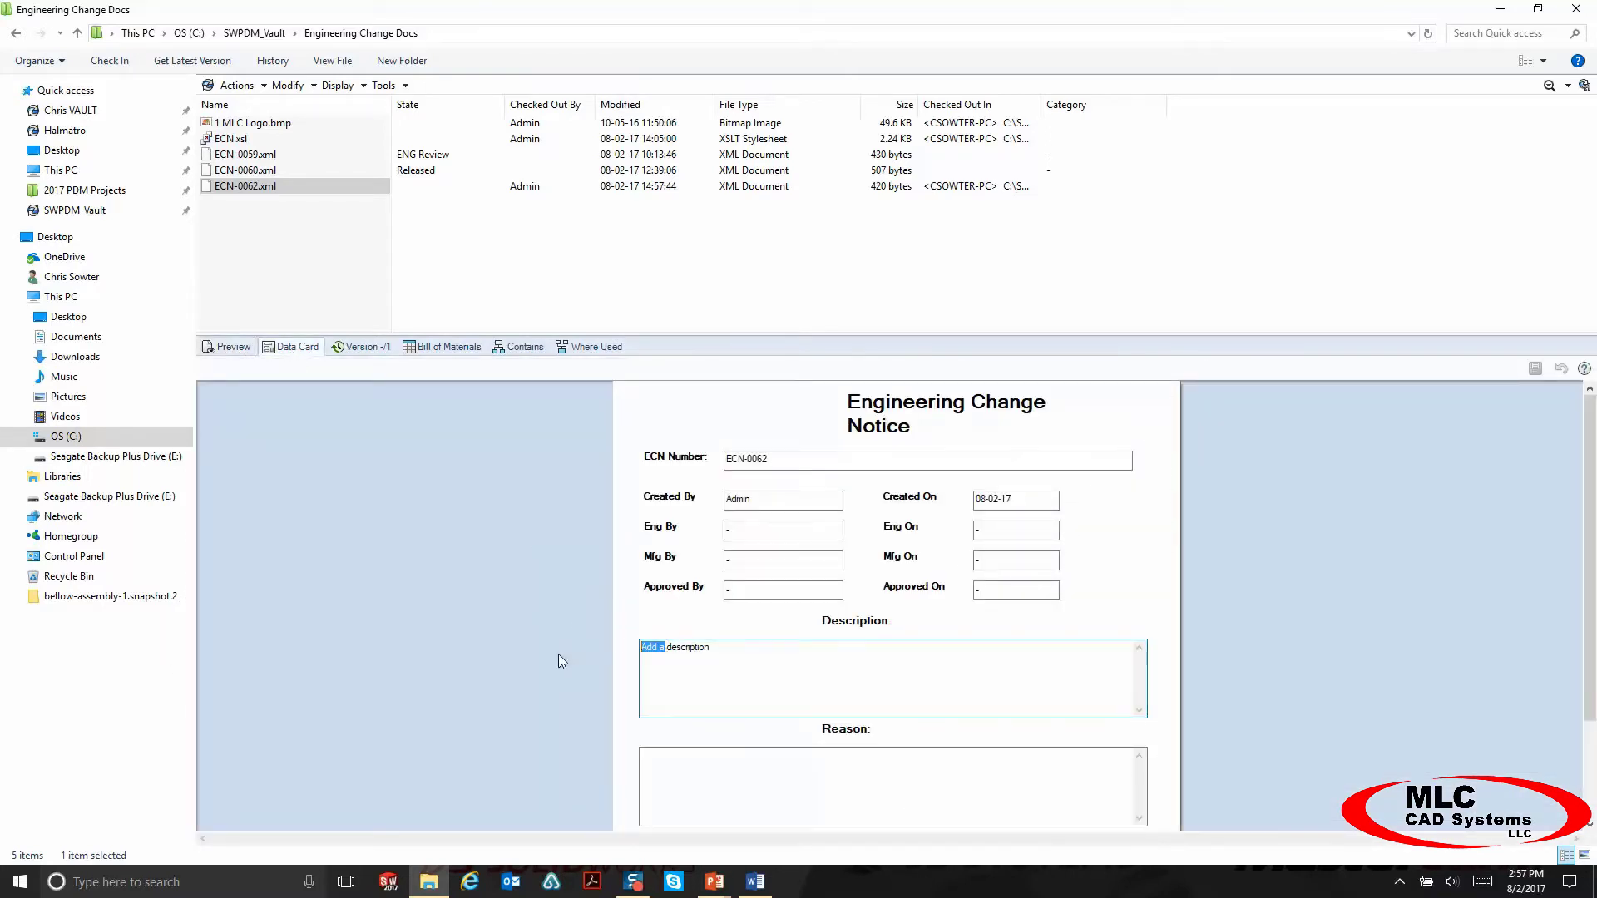
type("Change the")
left_click(1535, 368)
left_click(230, 346)
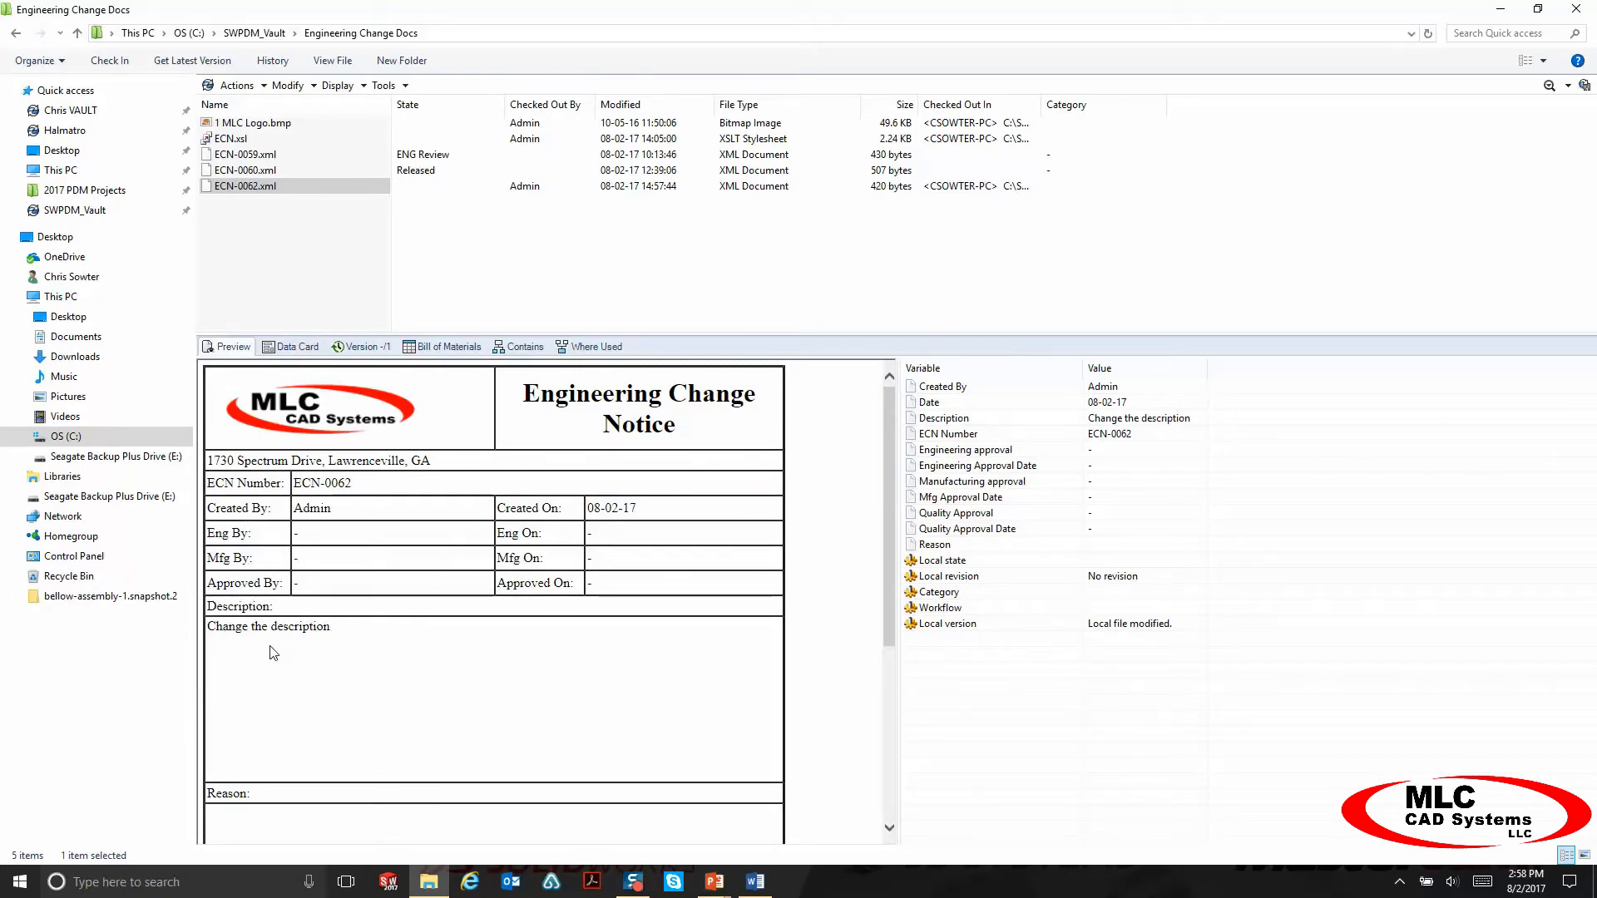
left_click(272, 189)
left_click(267, 186)
double_click(267, 187)
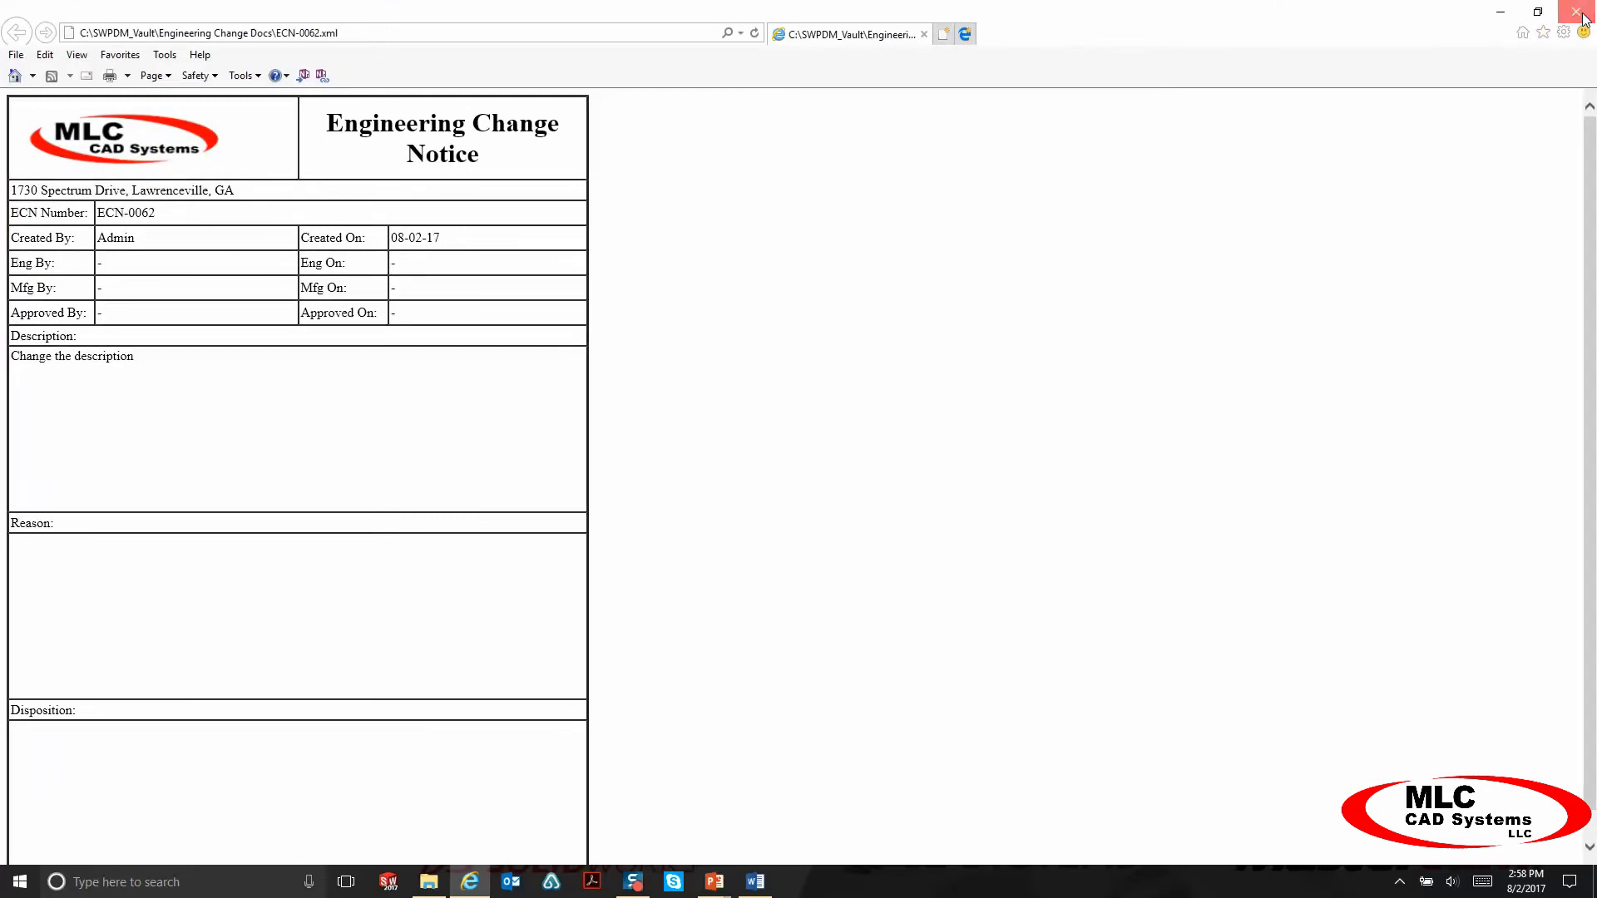
left_click(1576, 12)
double_click(259, 187)
Check in ECN-0062.xml with the comment 'Generated ECN for gearbox'.
left_click(1576, 12)
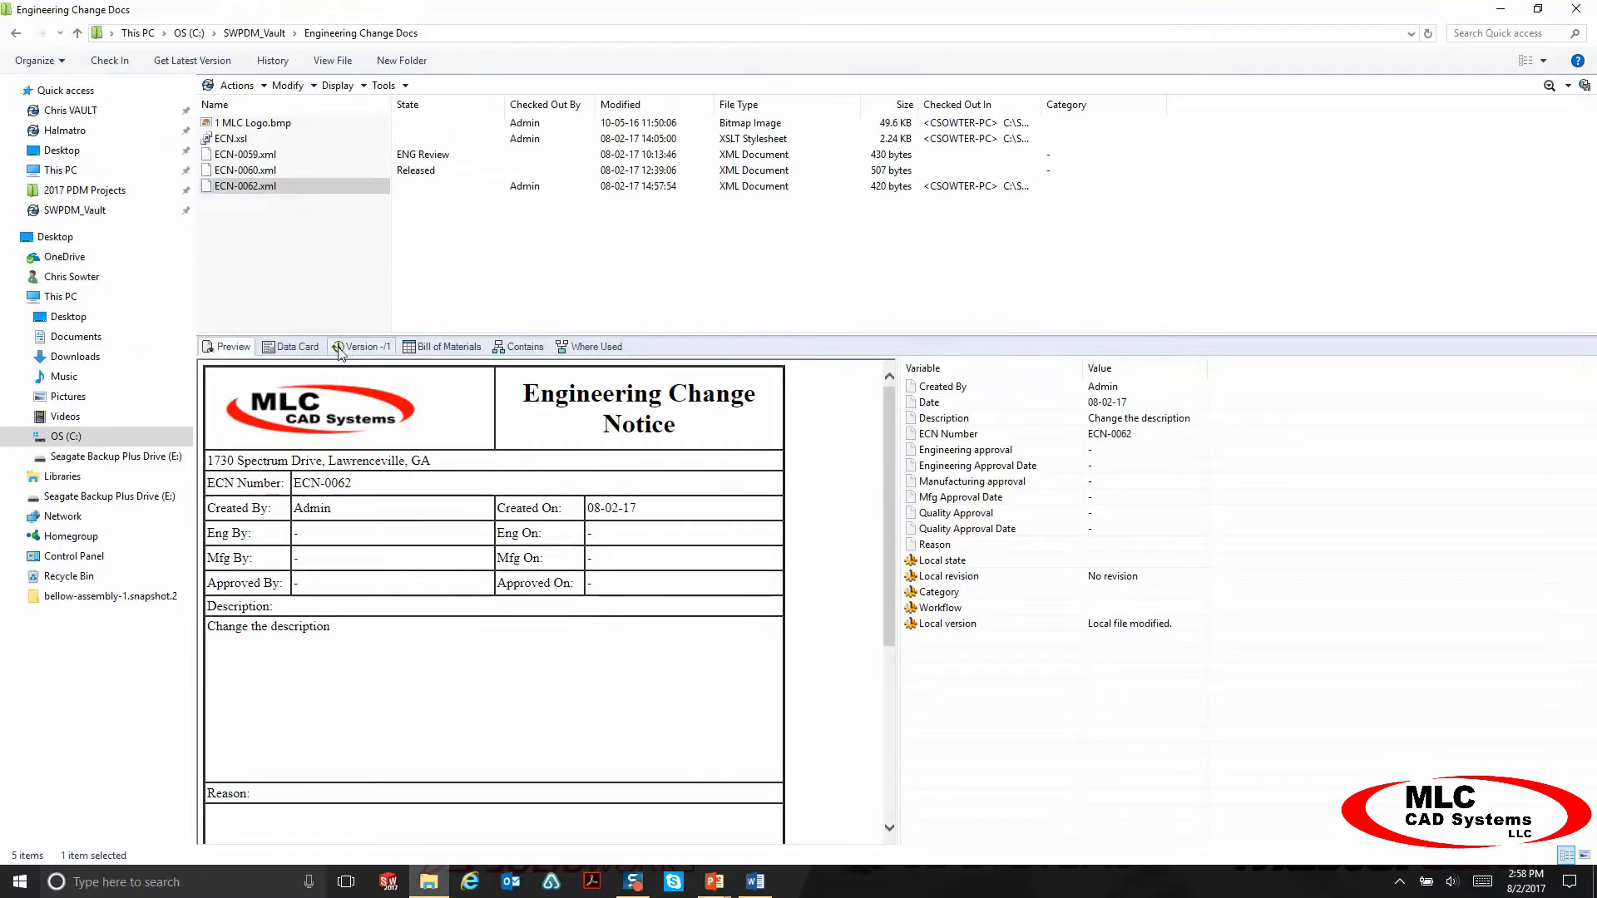
left_click(293, 346)
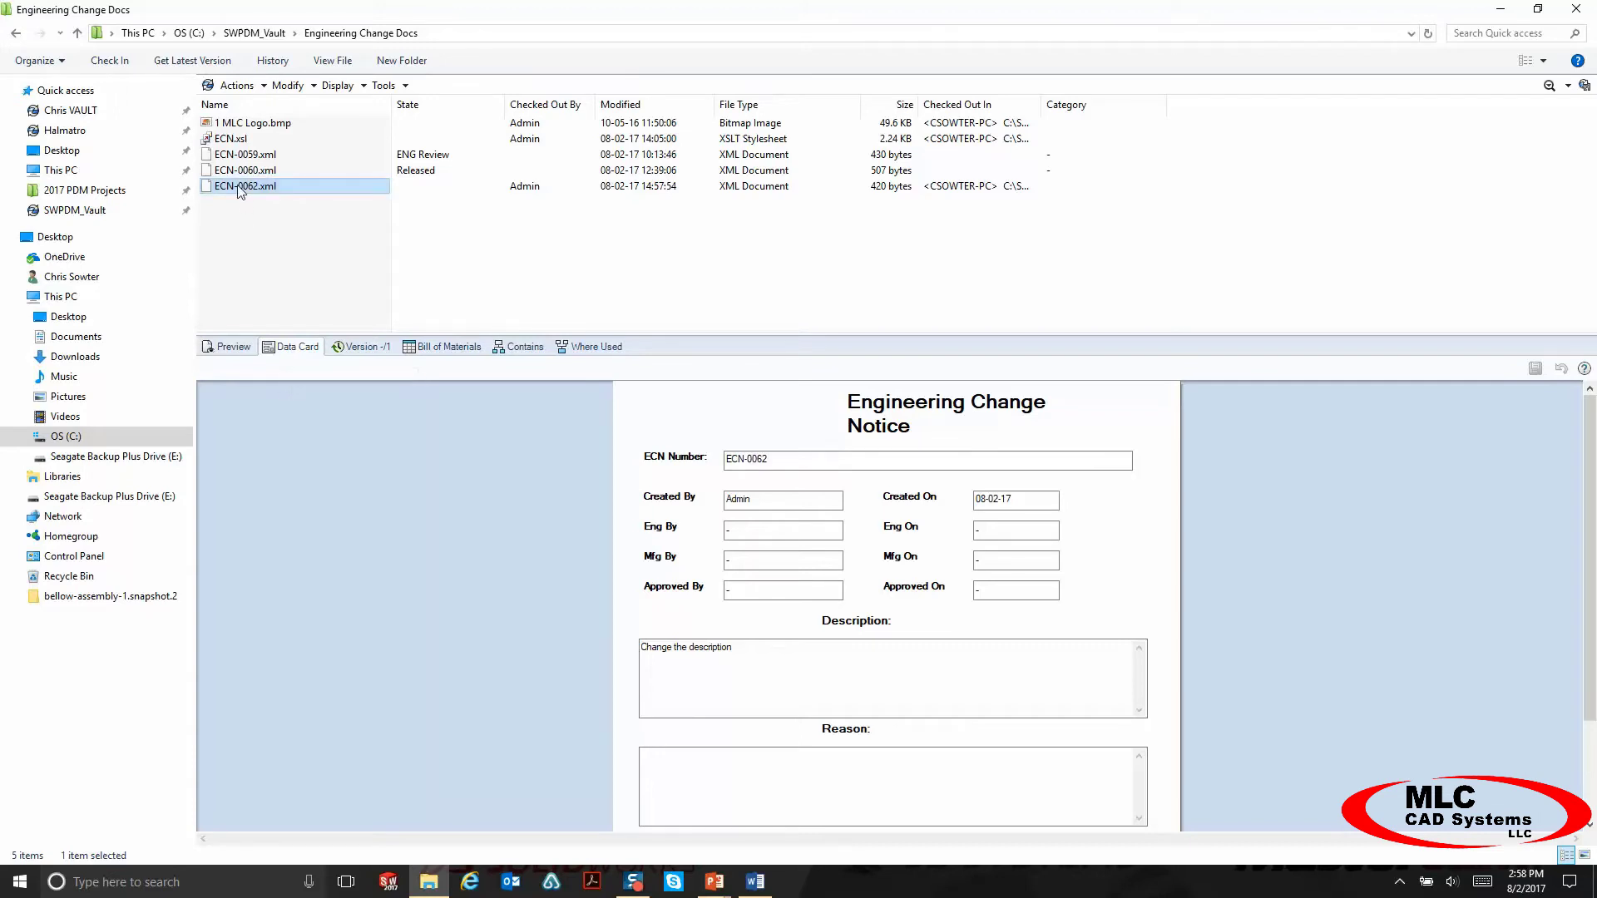
left_click(110, 61)
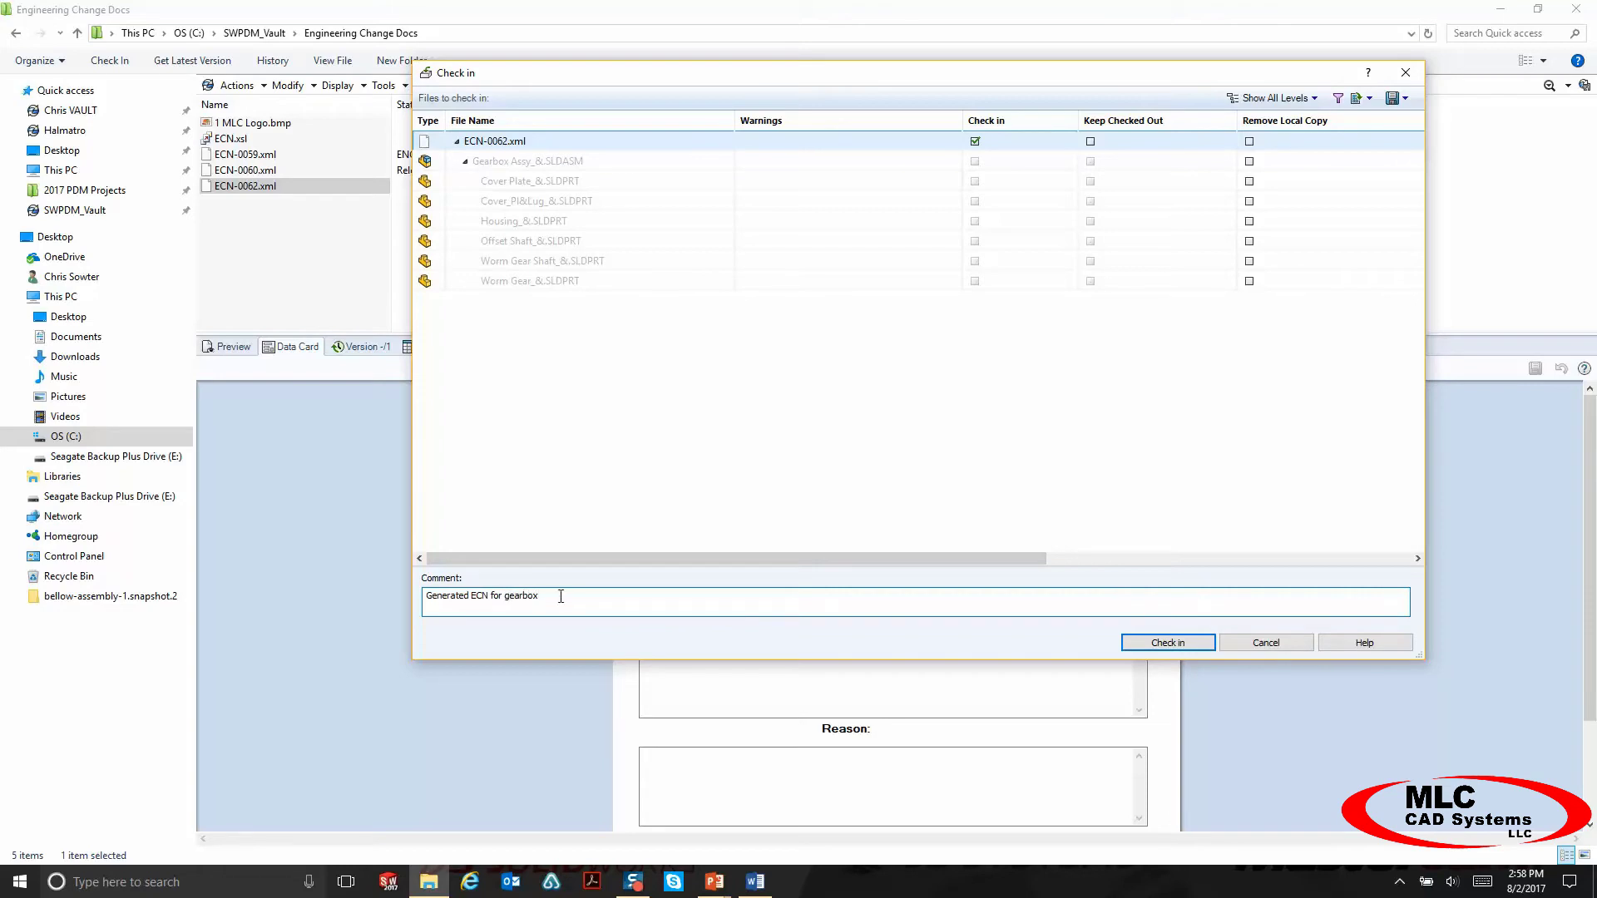
left_click(1152, 643)
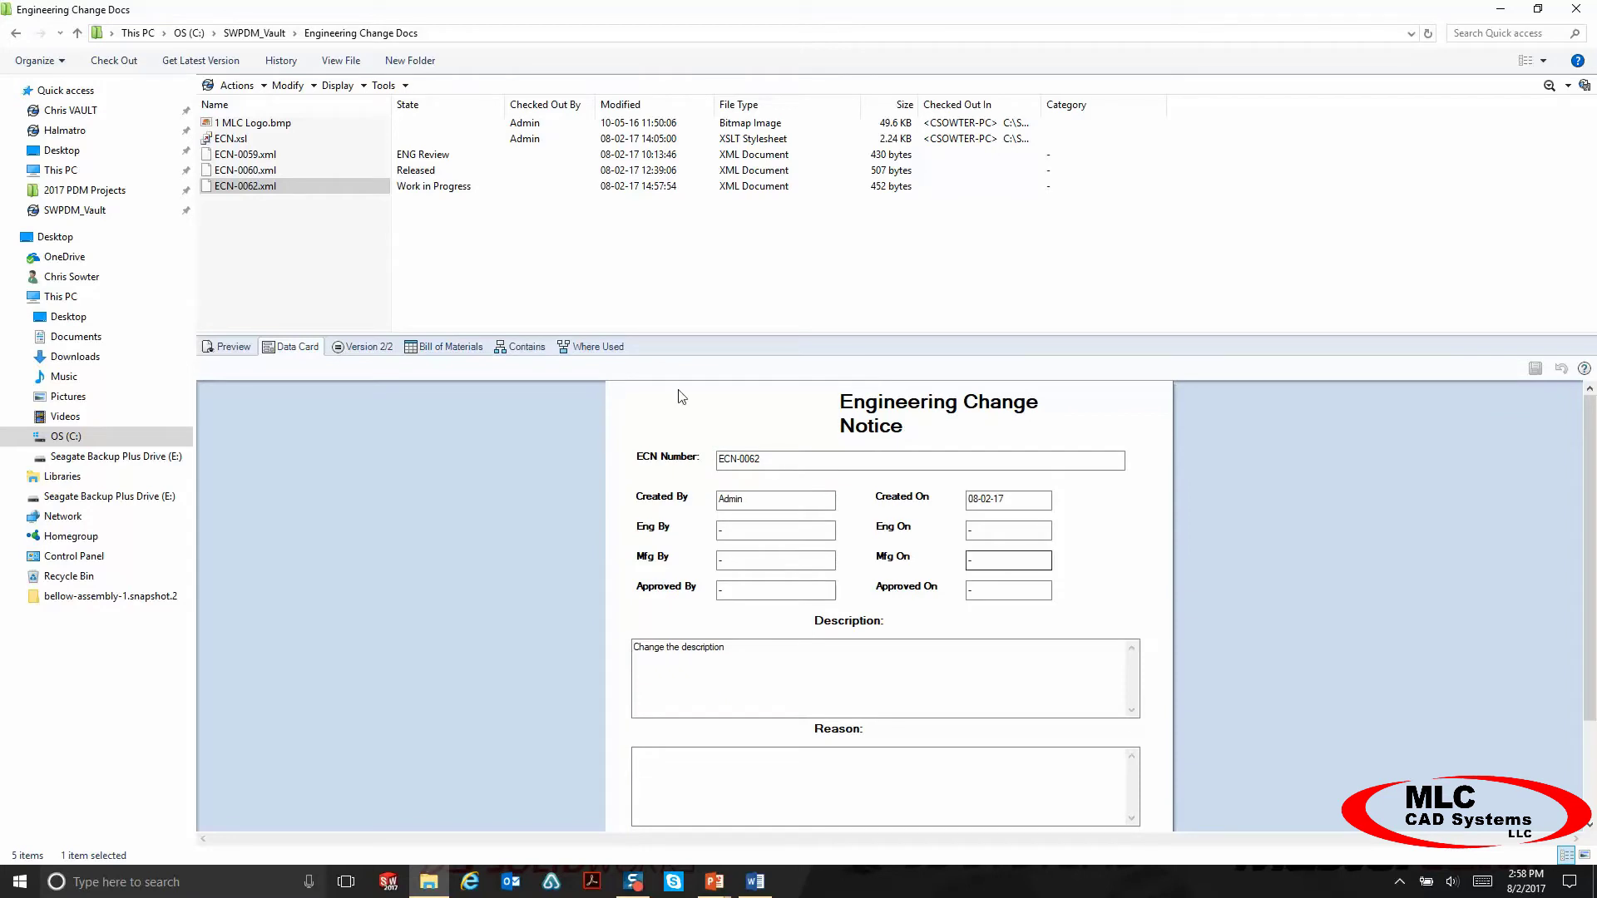
List ECN-0062's contents and browse to the Gearbox Assy assembly's folder.
left_click(430, 190)
left_click(512, 349)
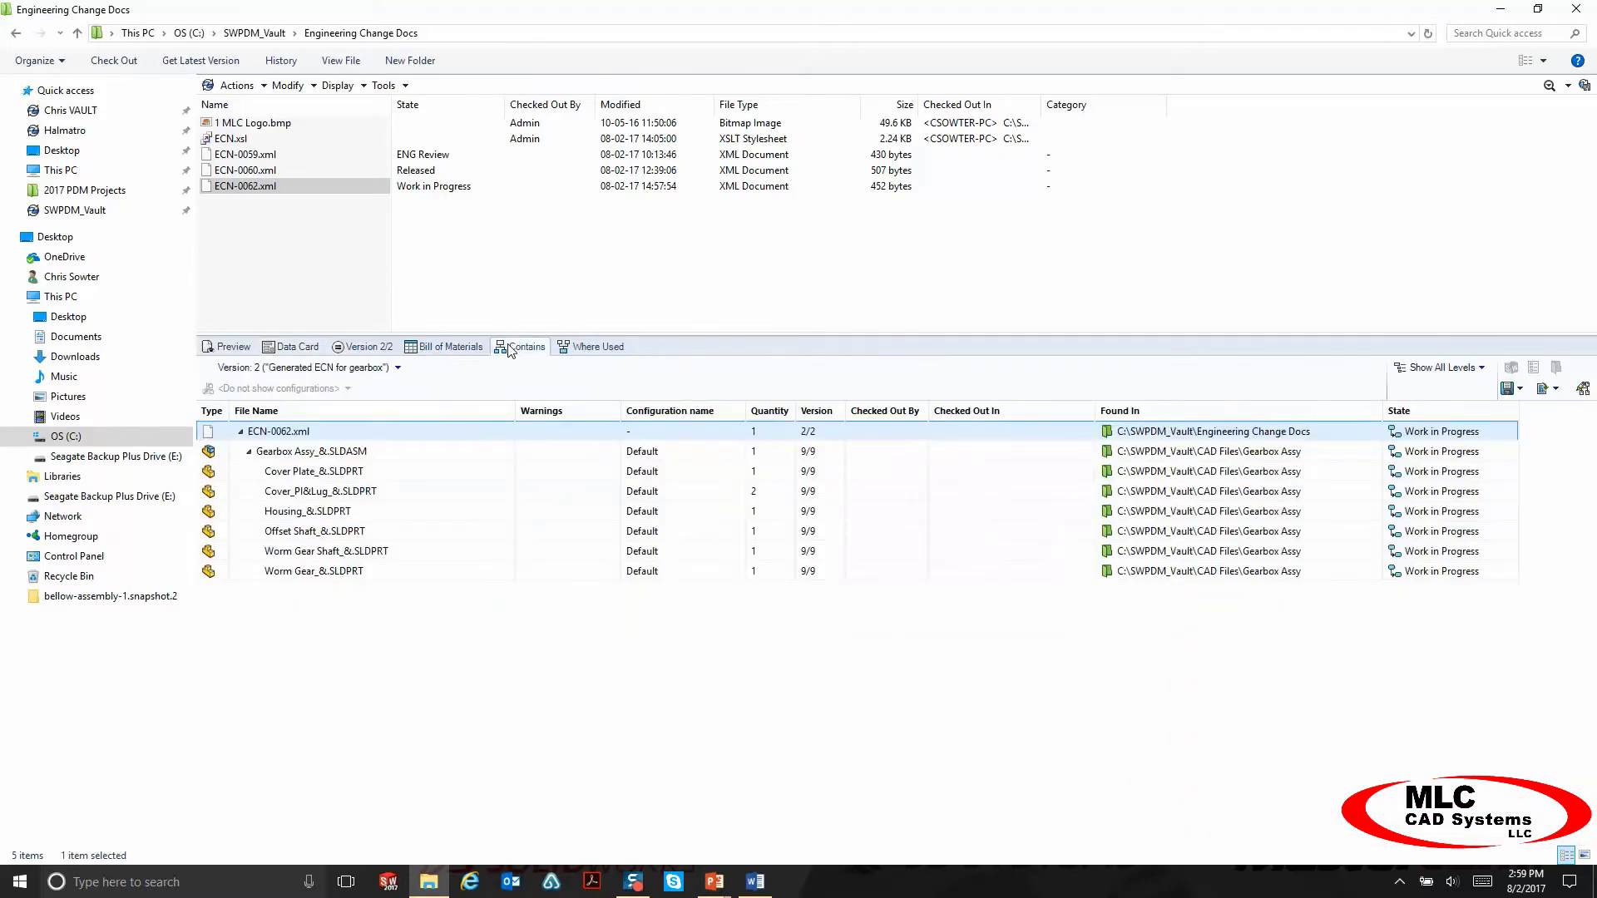
left_click_drag(278, 431, 273, 210)
left_click(268, 191)
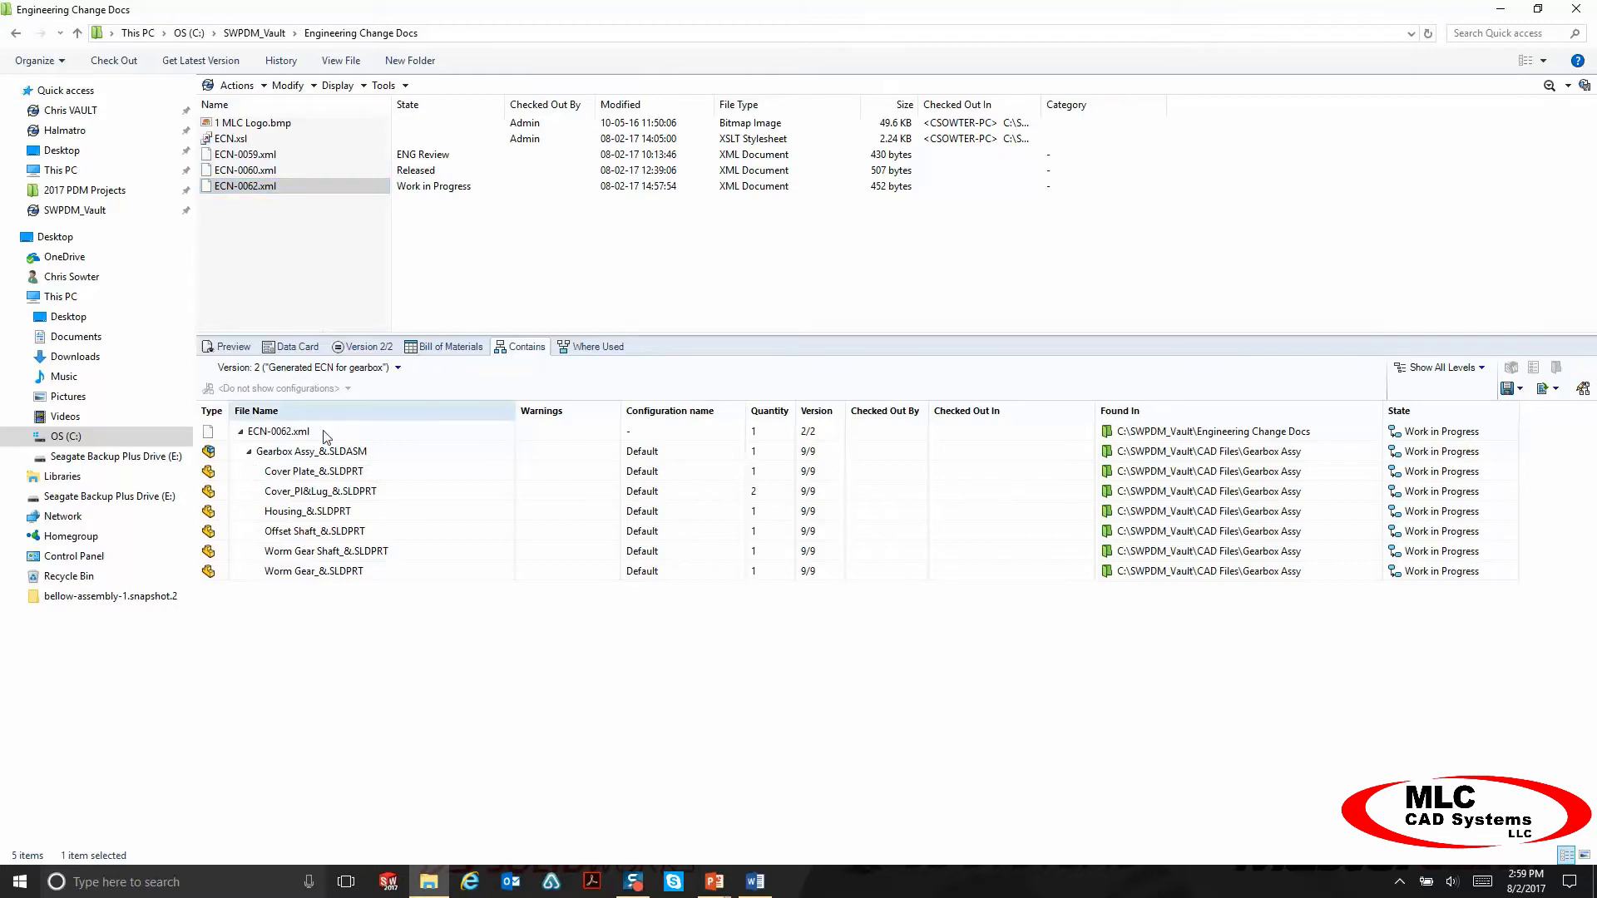
right_click(301, 454)
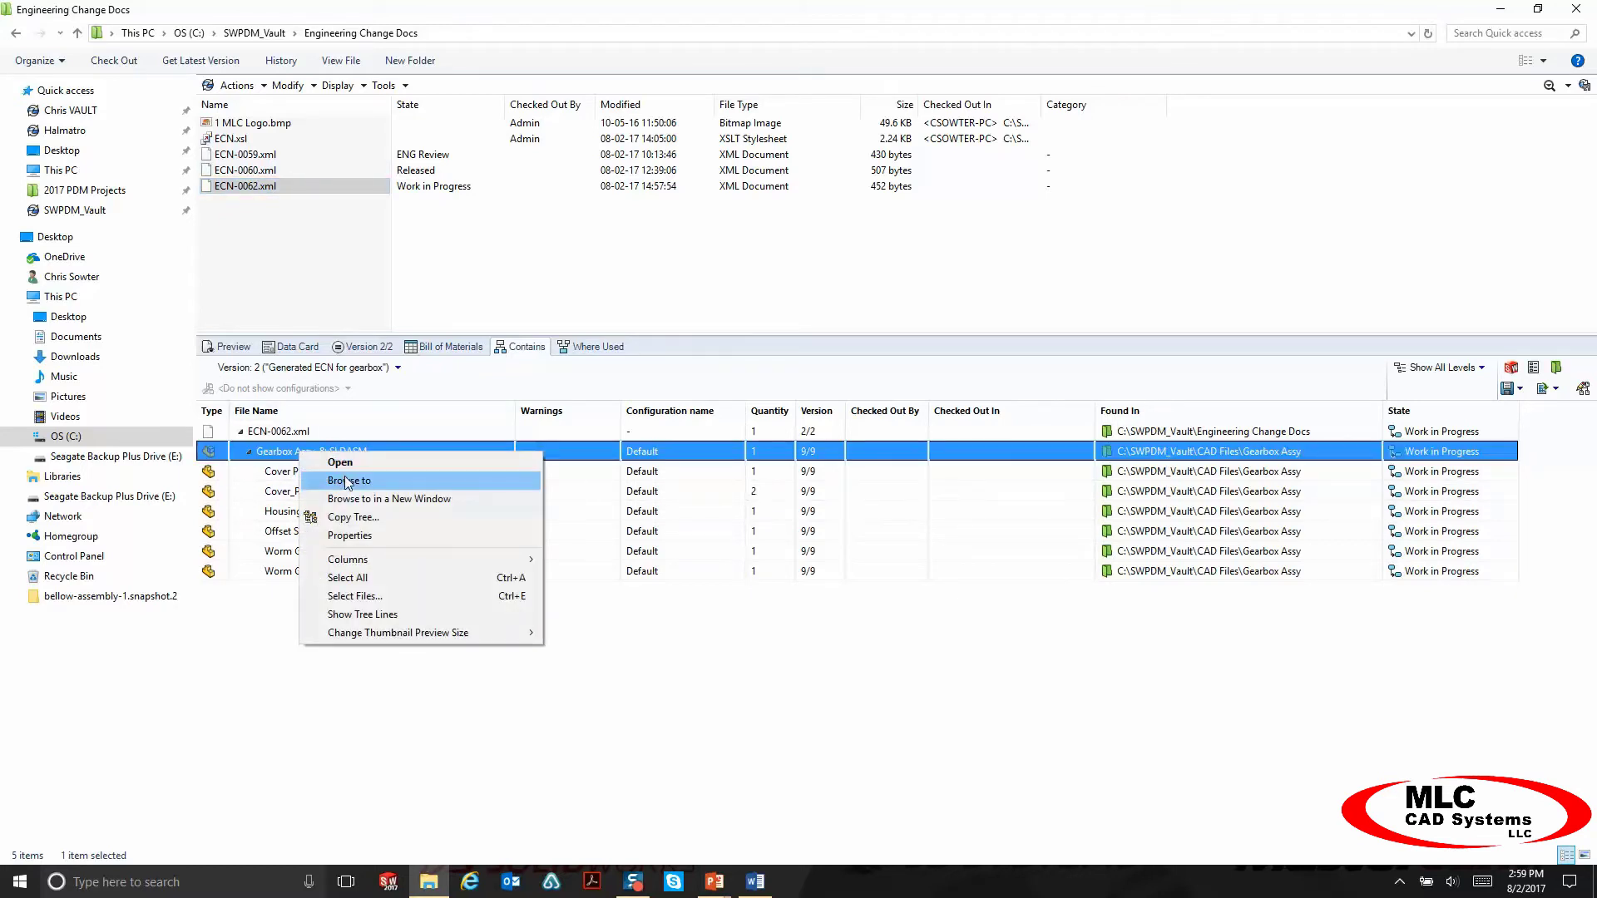
left_click(349, 481)
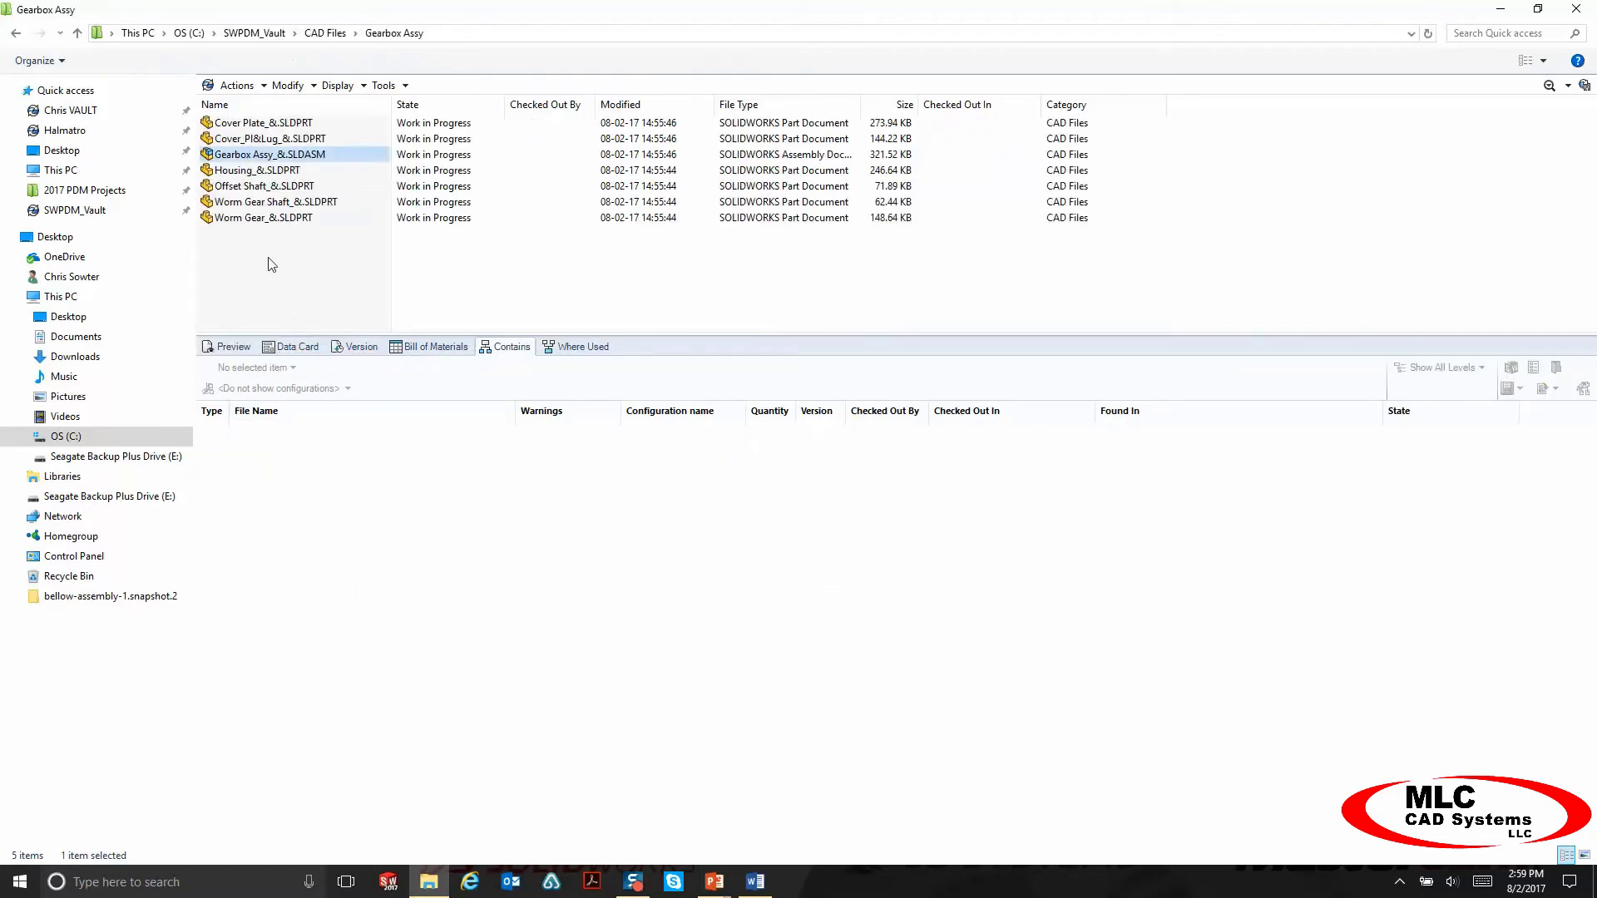
Show Where Used for Gearbox Assy and Worm Gear with Show All at all levels.
left_click(592, 347)
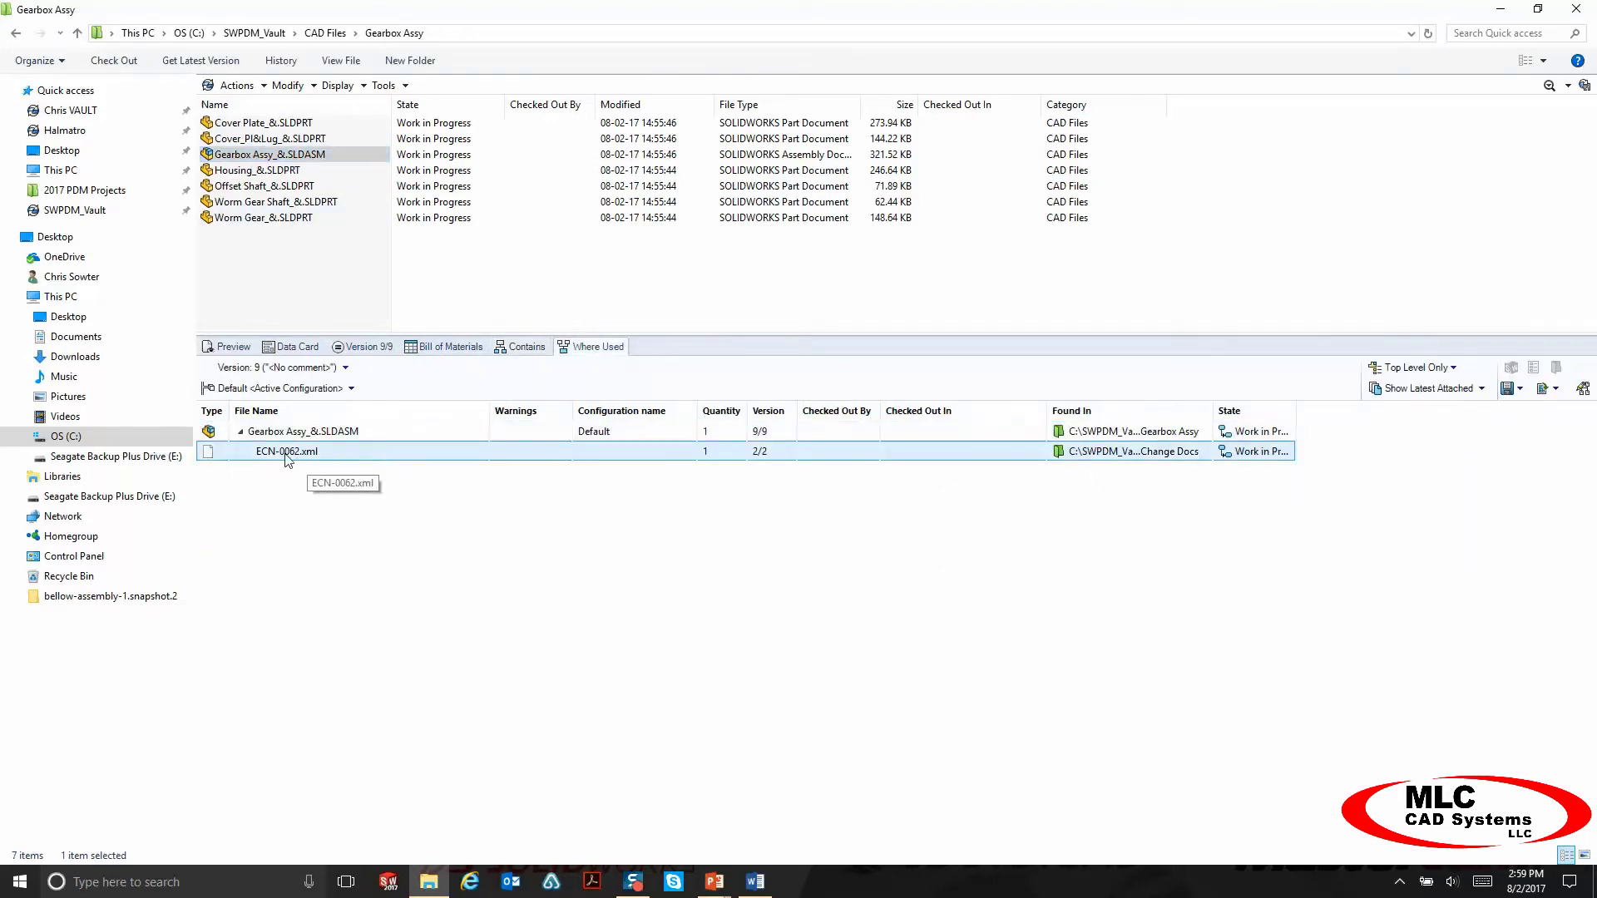
left_click(287, 459)
left_click(279, 218)
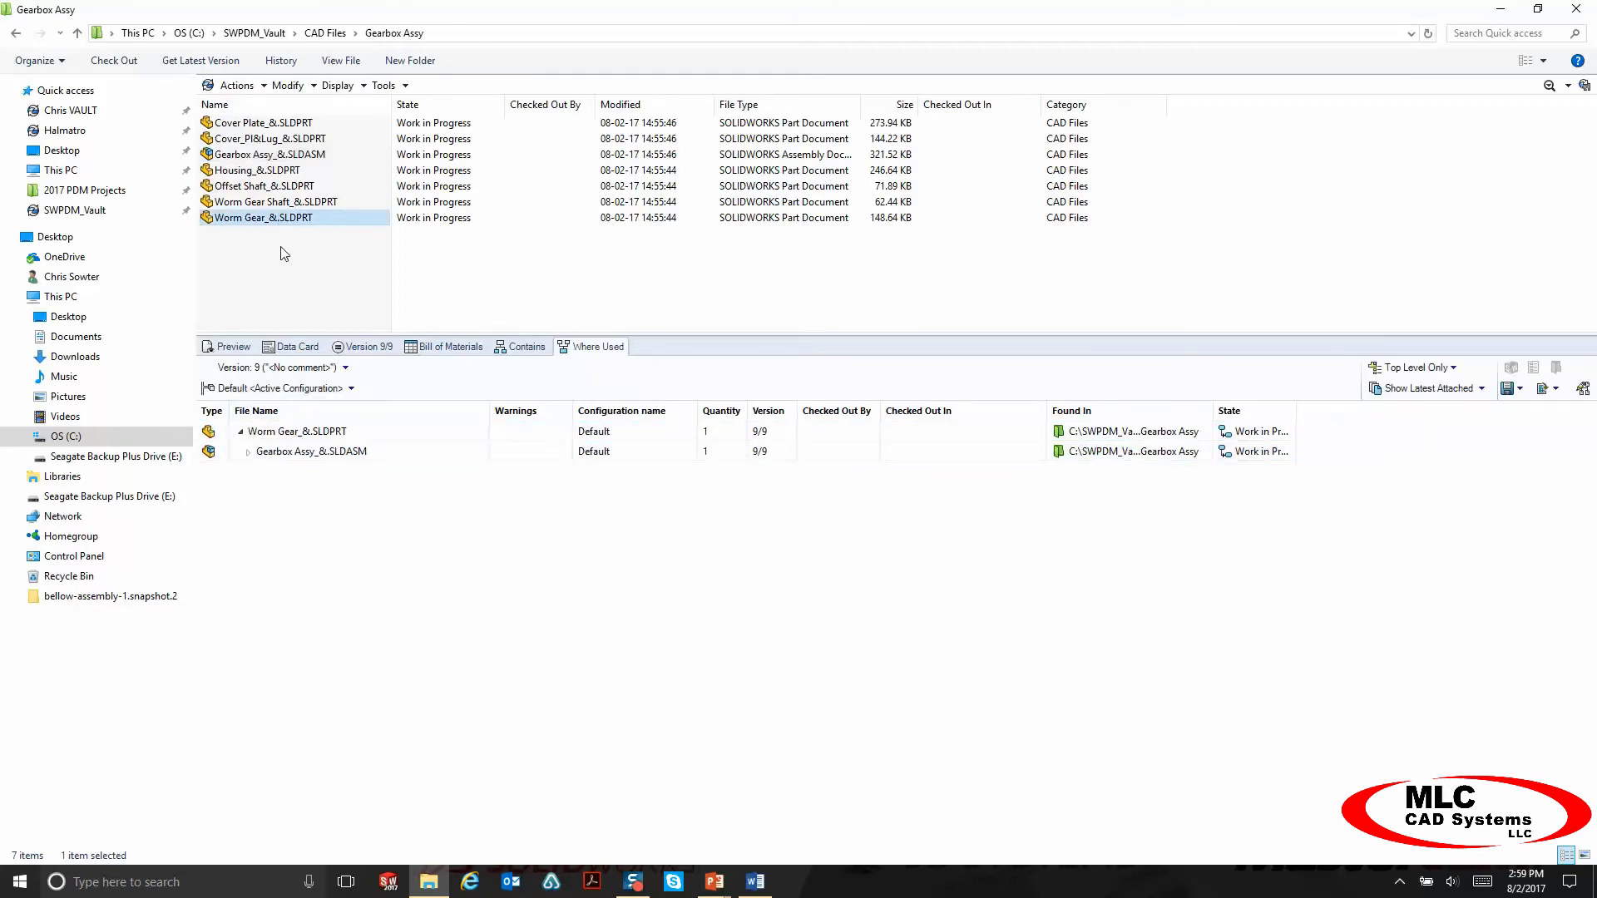
left_click(1403, 396)
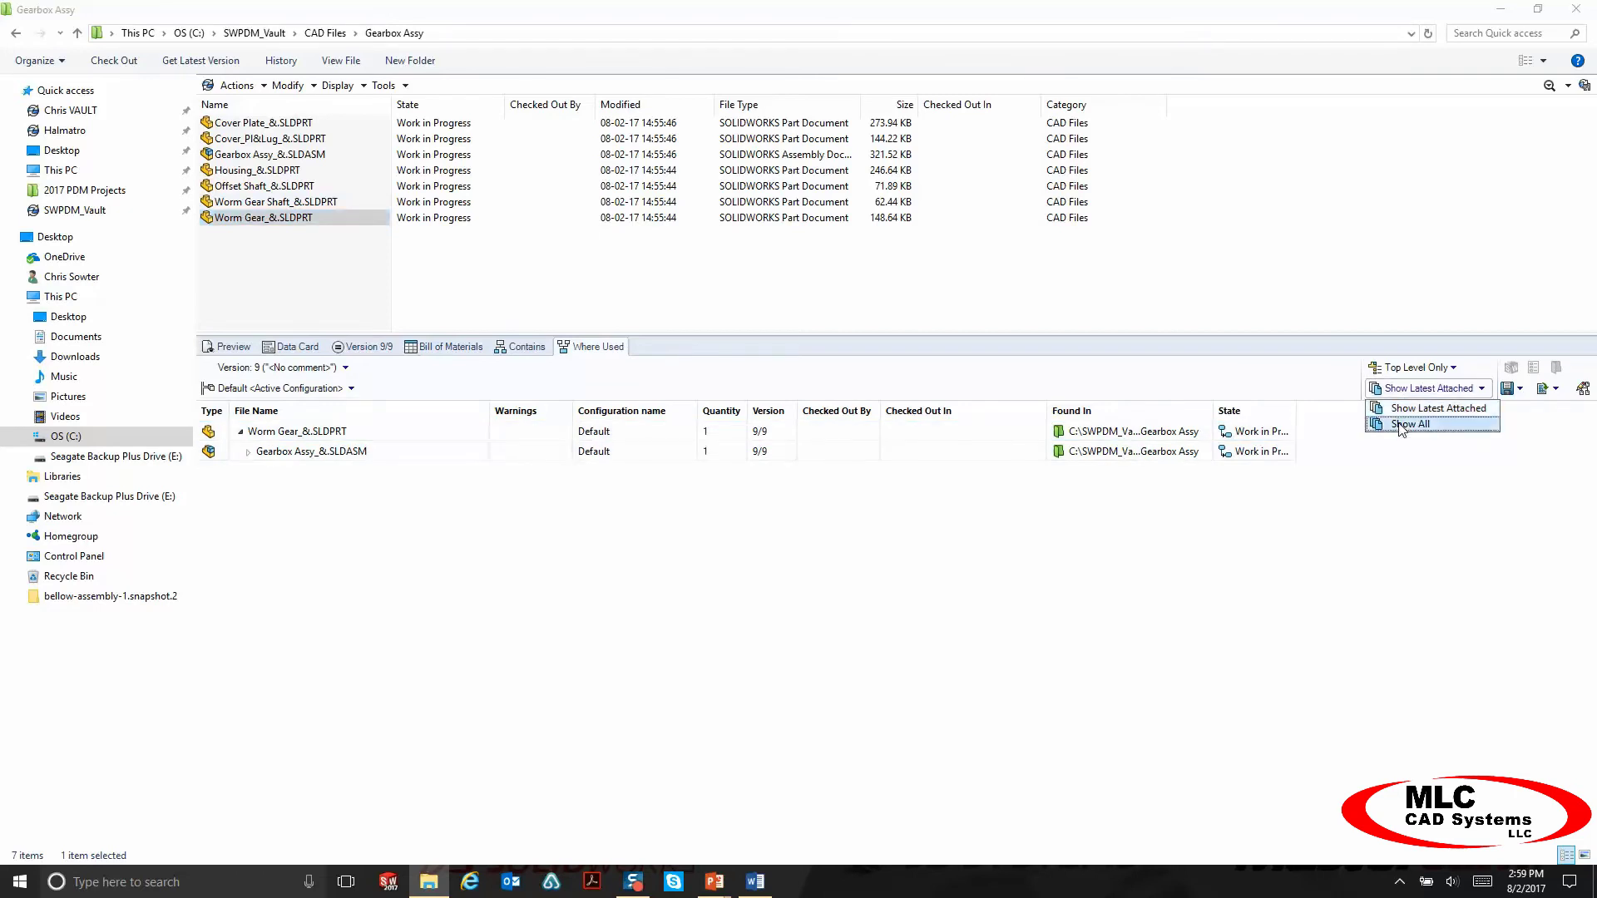
left_click(1404, 425)
left_click(1425, 373)
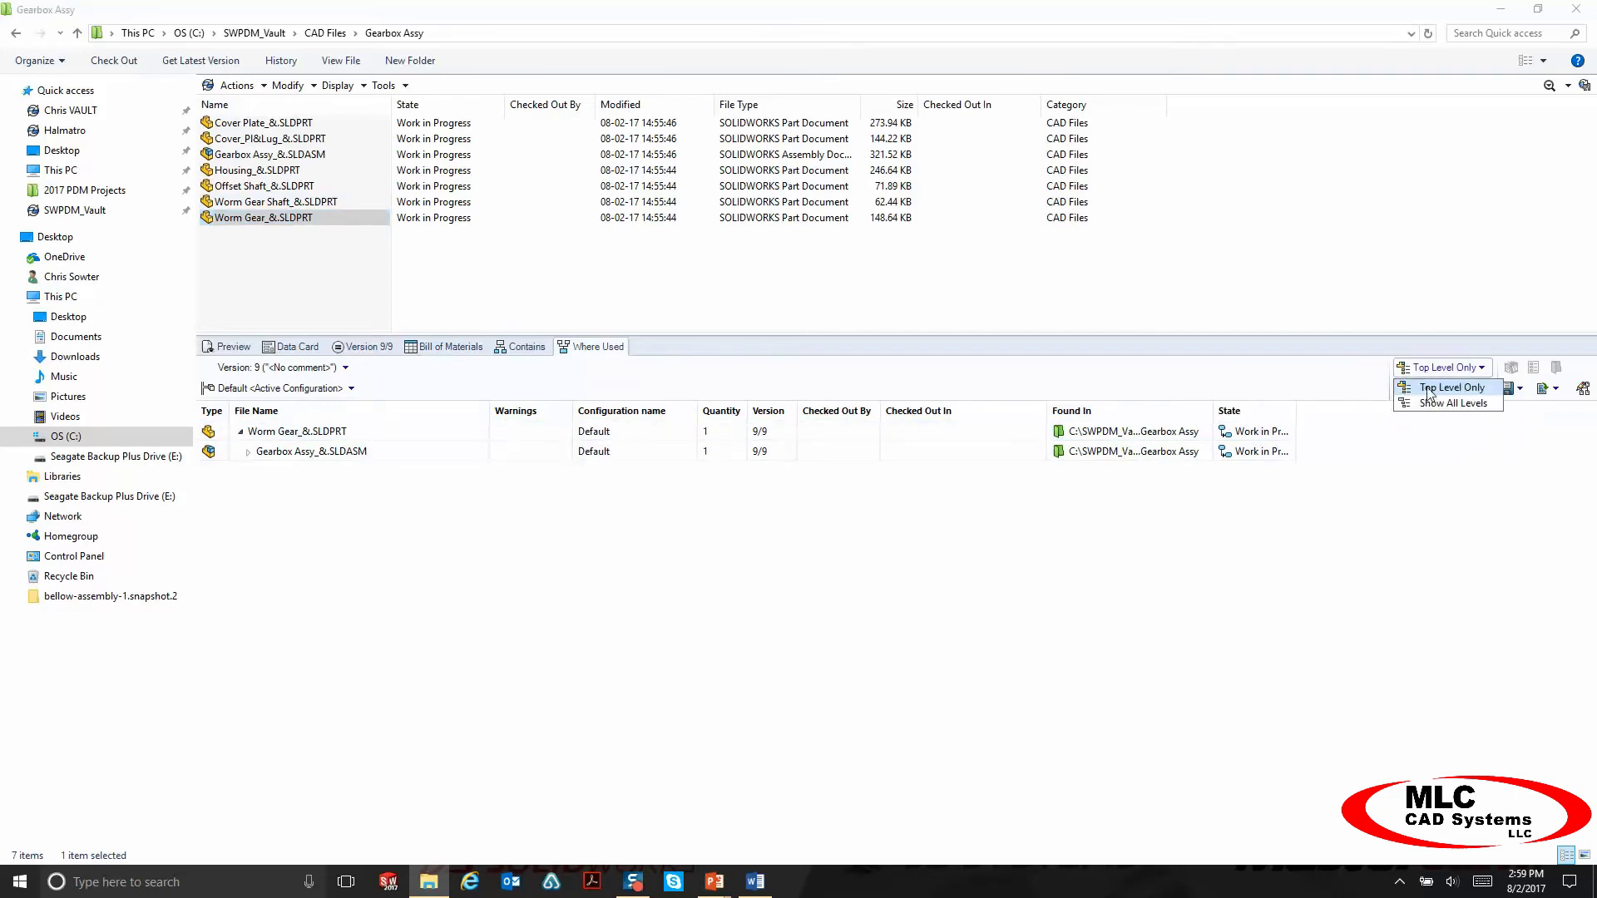
left_click(1426, 406)
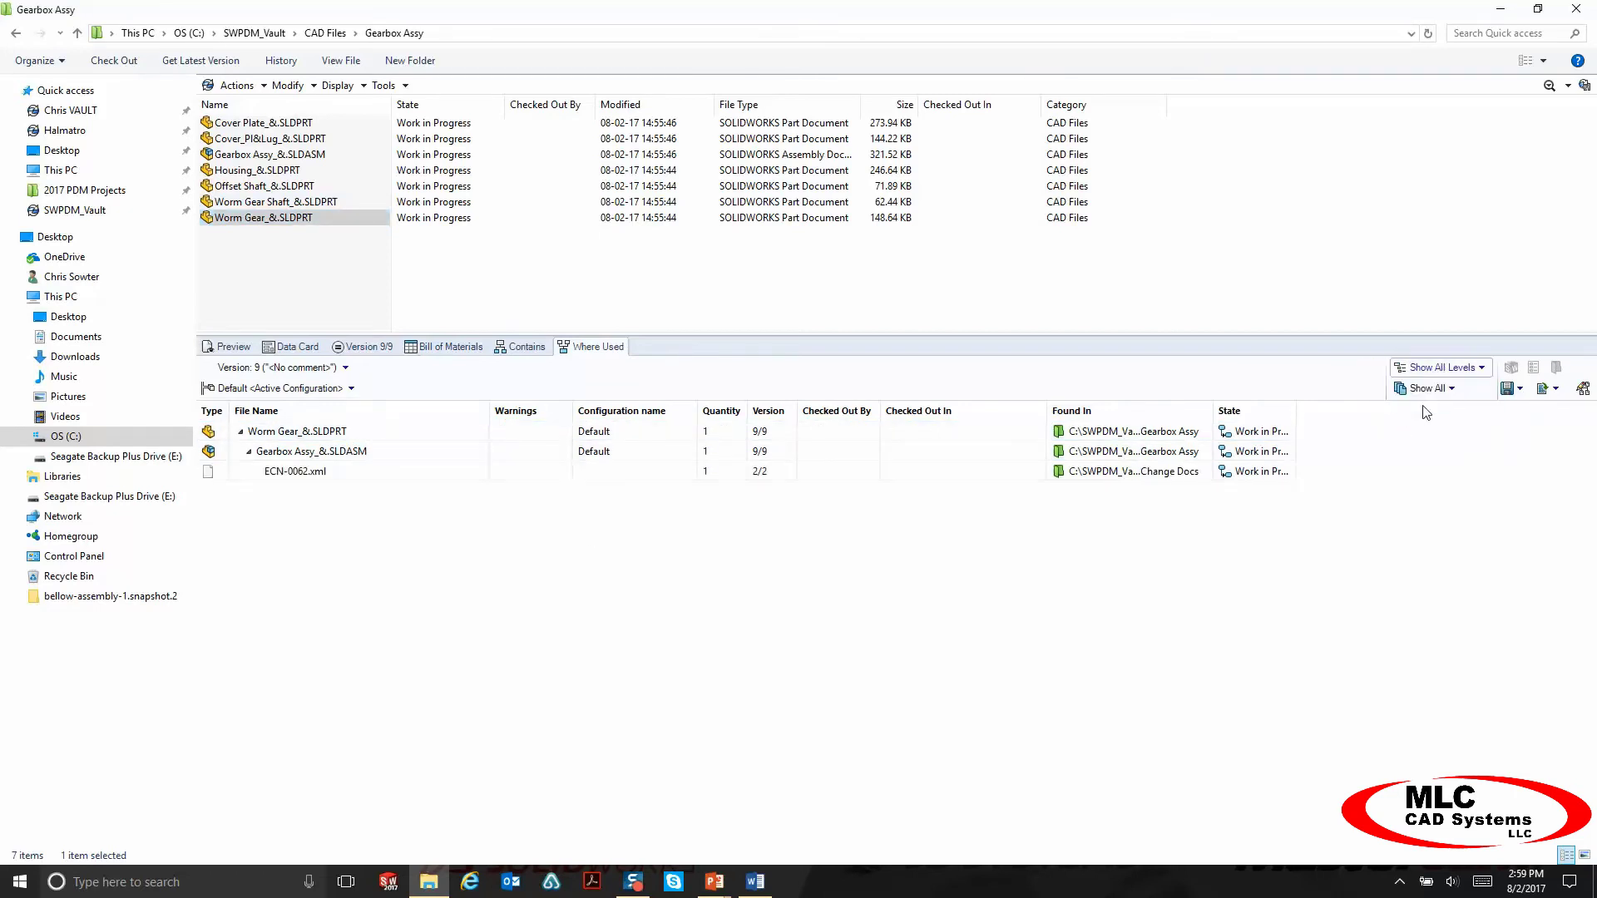
Browse from the ECN-0062.xml entry to its Engineering Change Docs folder.
left_click(289, 472)
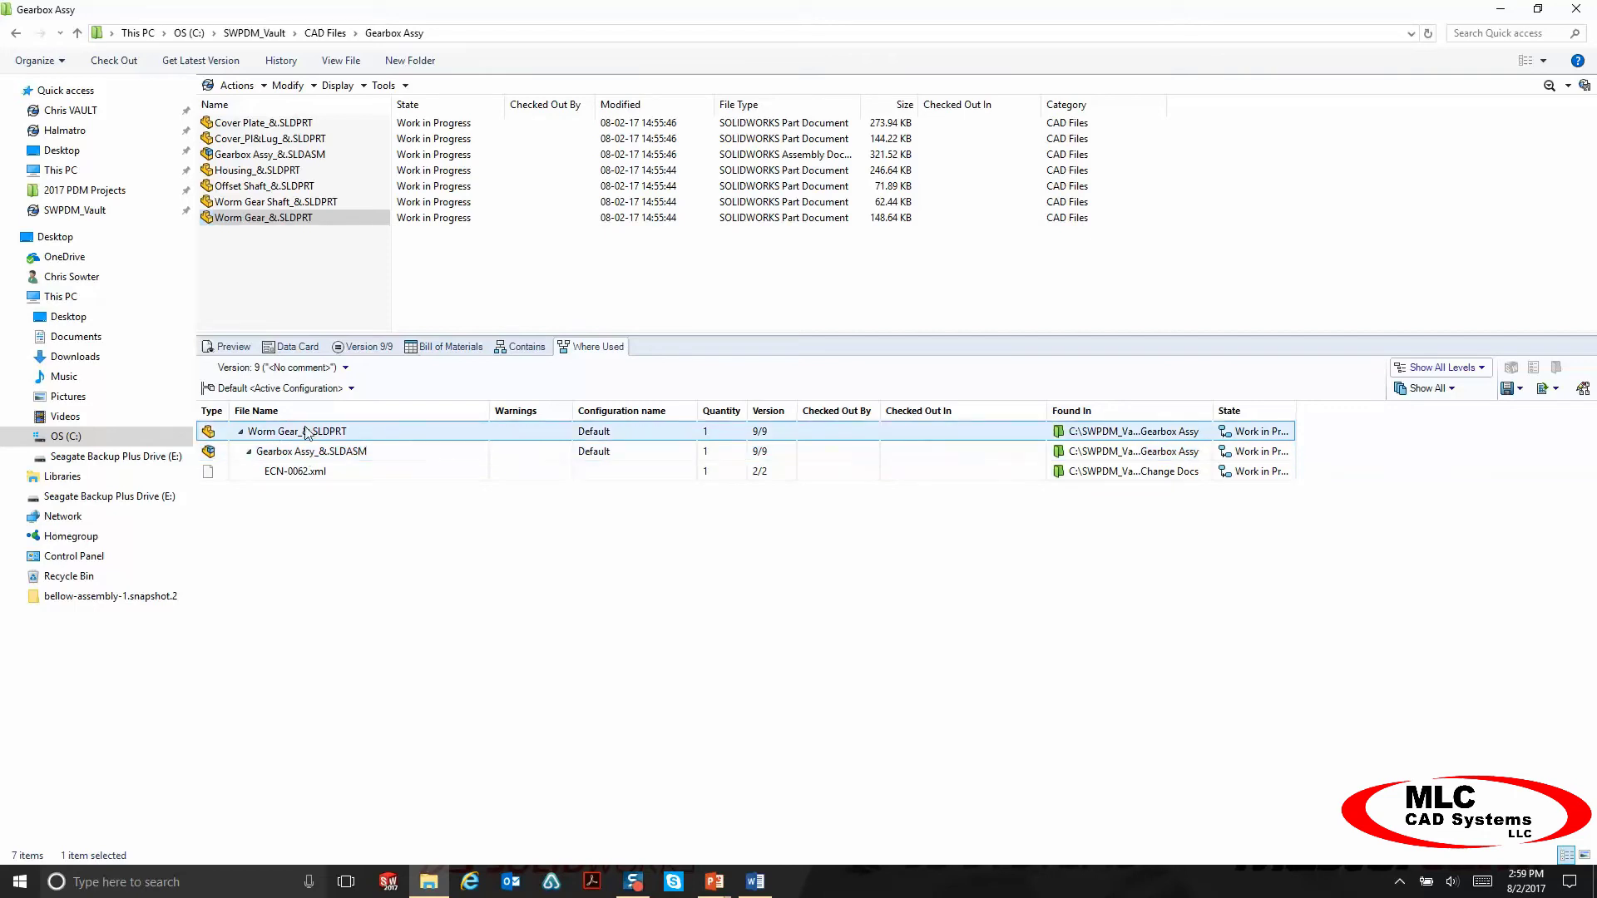
right_click(276, 474)
left_click(318, 522)
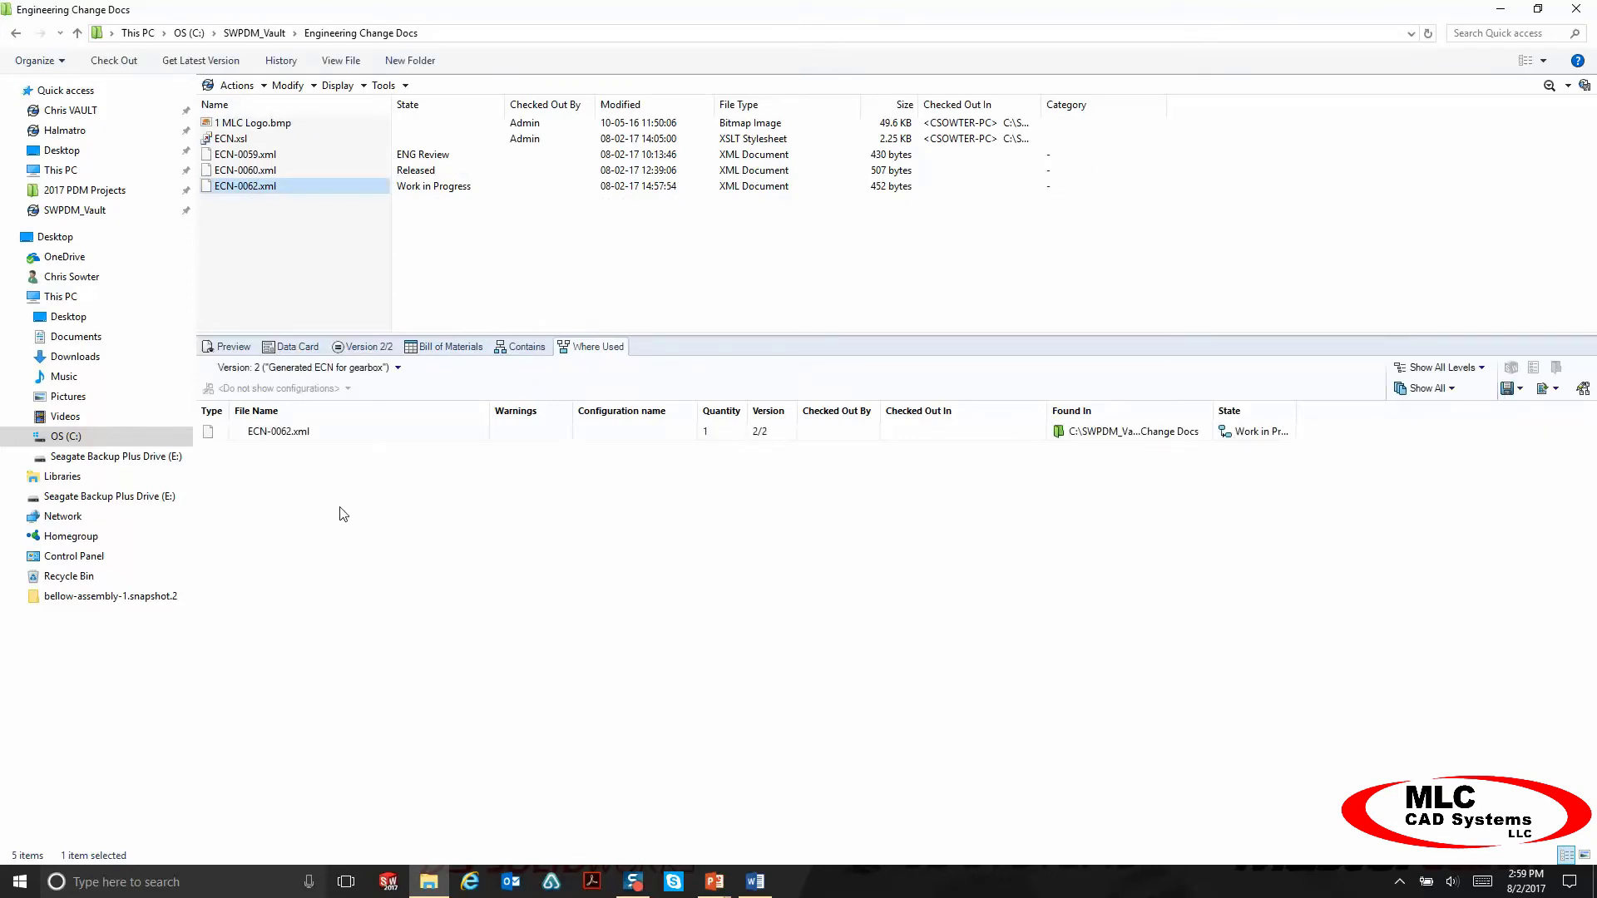
Show the data card of ECN-0062.xml, reading 'Change the description'.
left_click(297, 348)
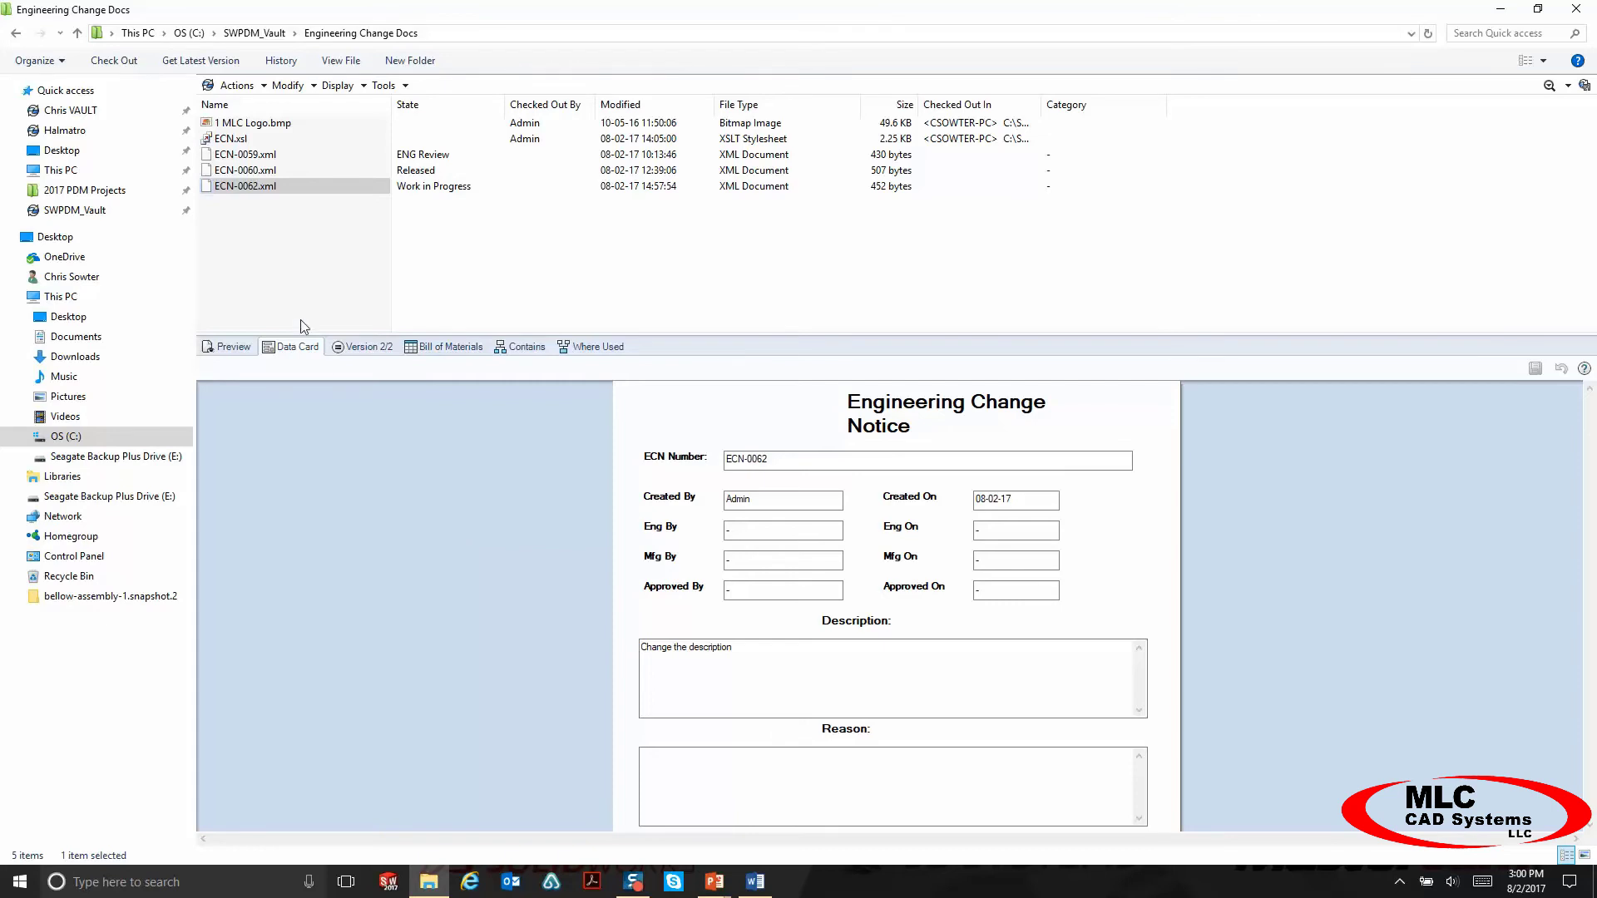
left_click(270, 194)
Send ECN-0062 to Engineering with the comment 'Sent for peer review'.
left_click(302, 88)
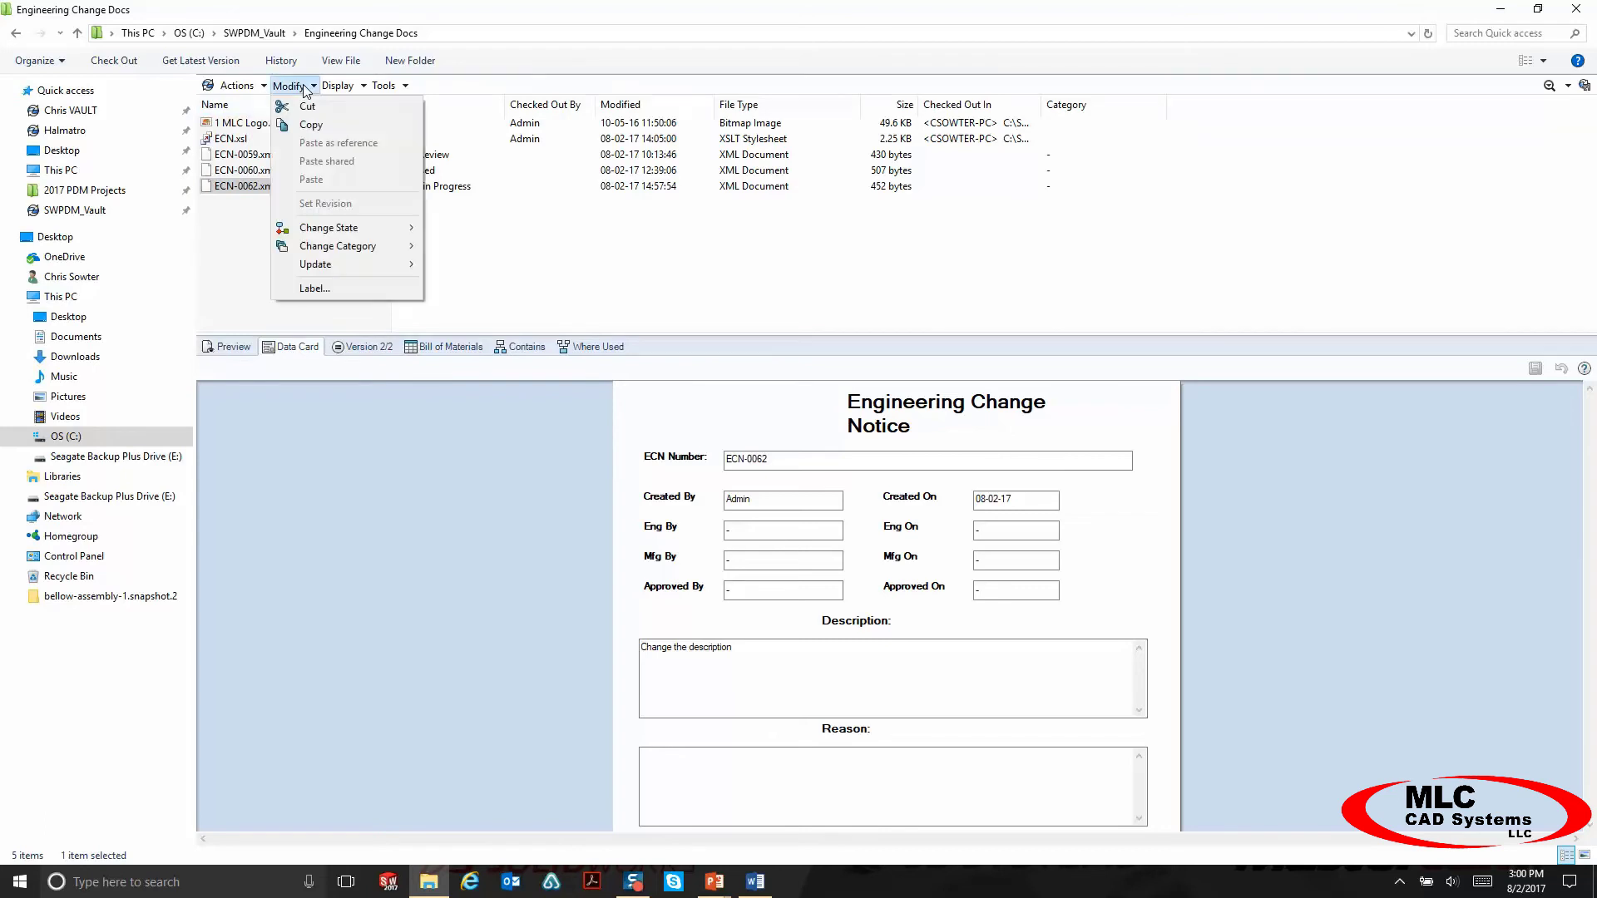
mouse_move(324, 234)
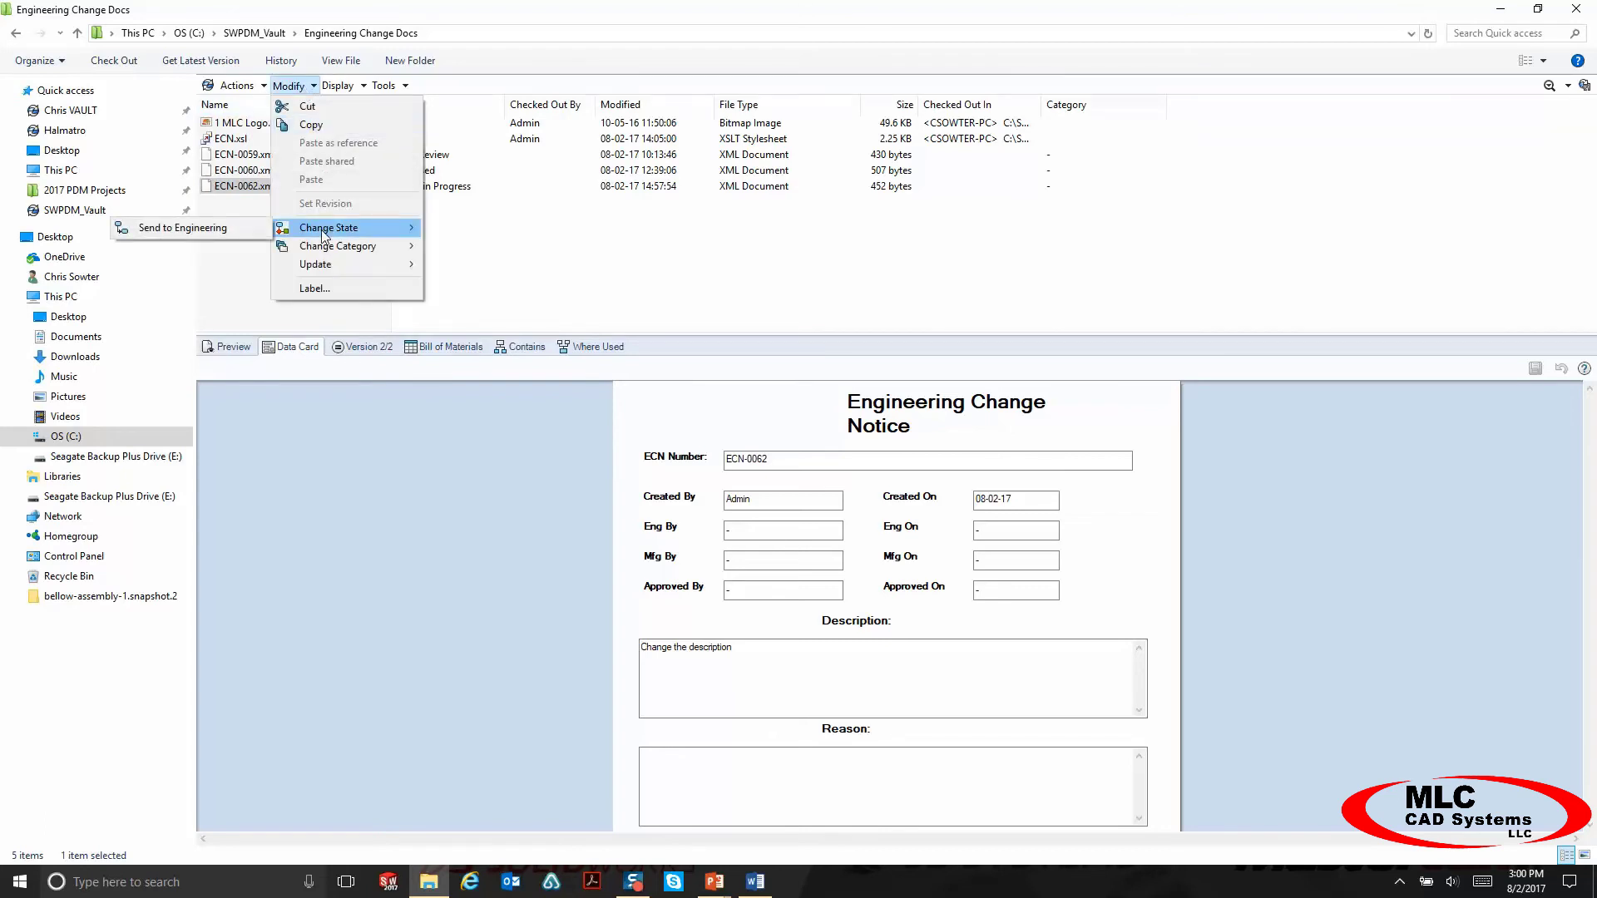
left_click(179, 233)
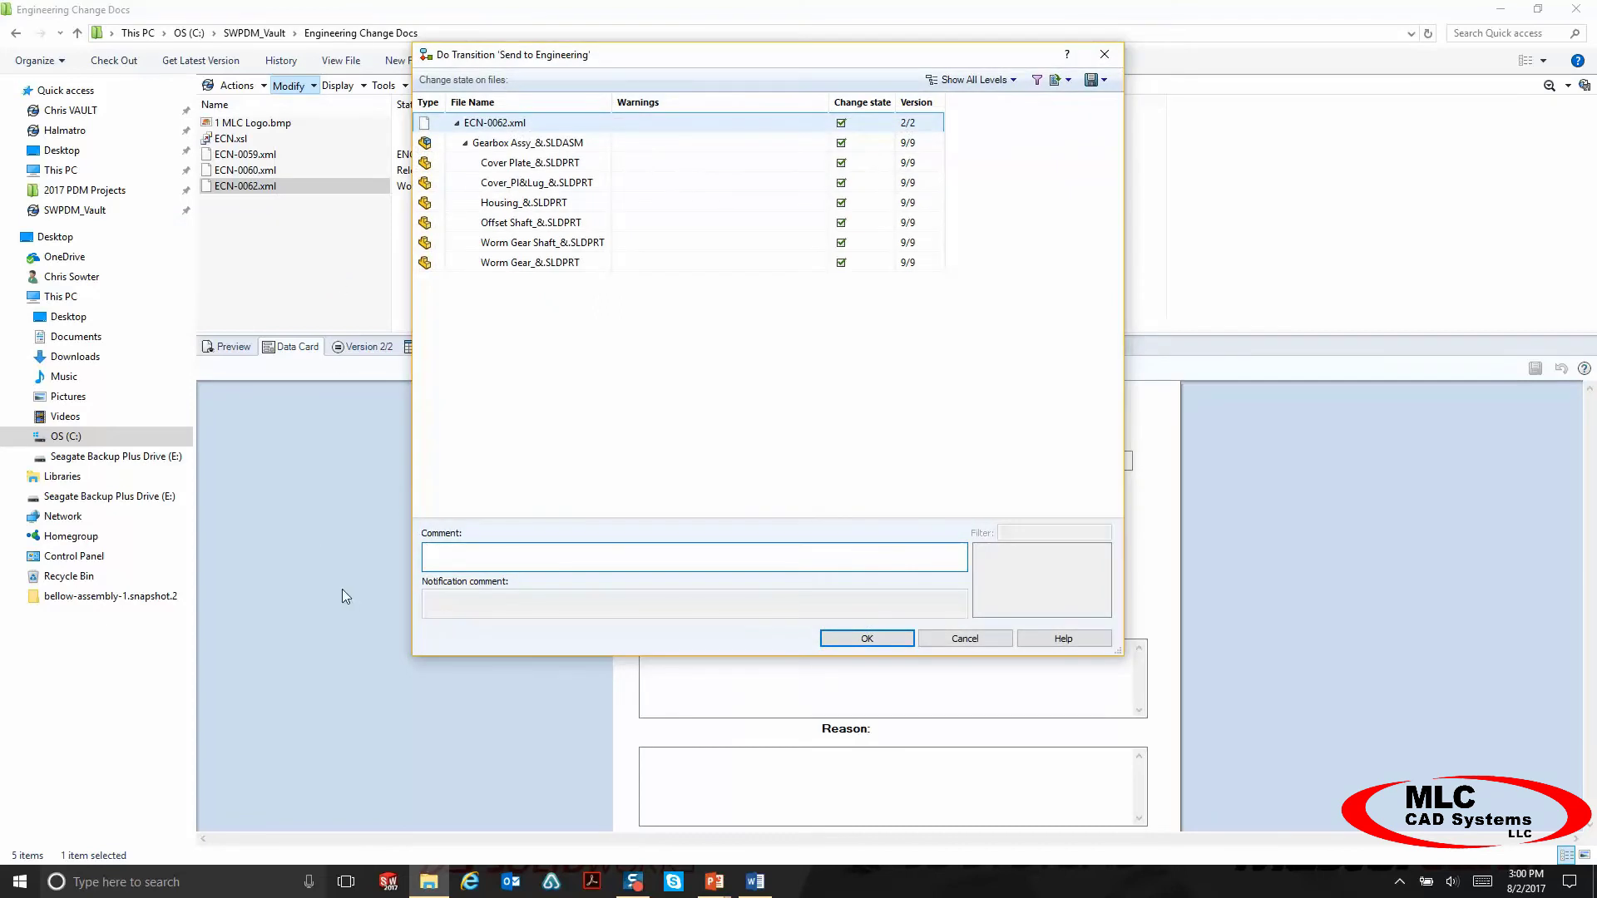
type("Sent for peer review")
left_click(869, 638)
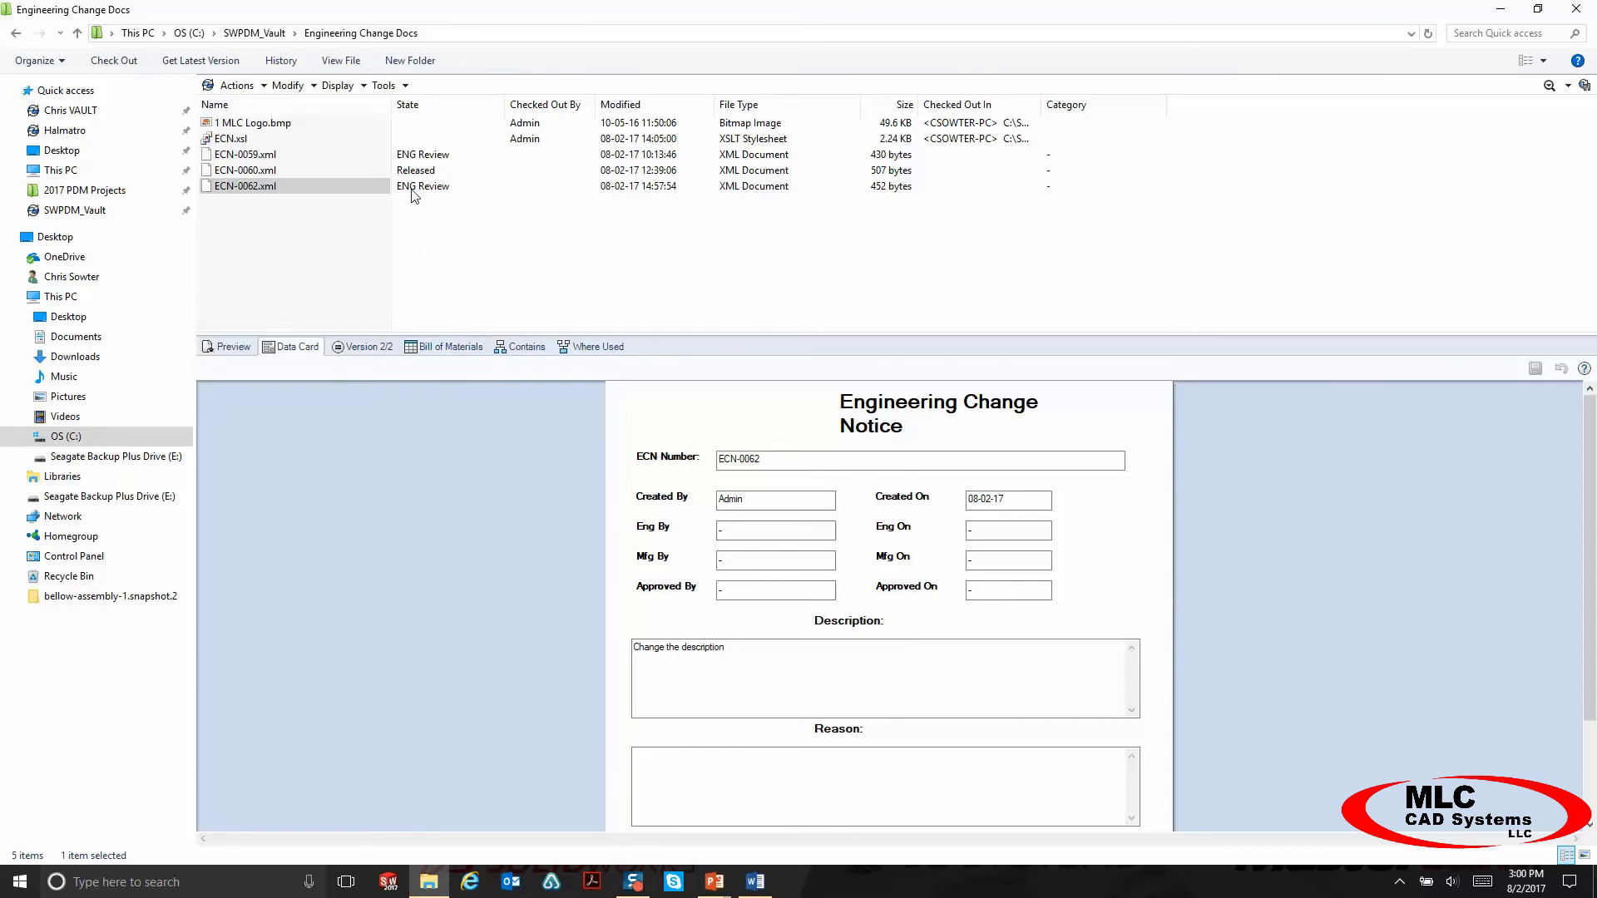
List ECN-0062's contents, select the Gearbox assembly, and show its Change State options.
left_click(515, 349)
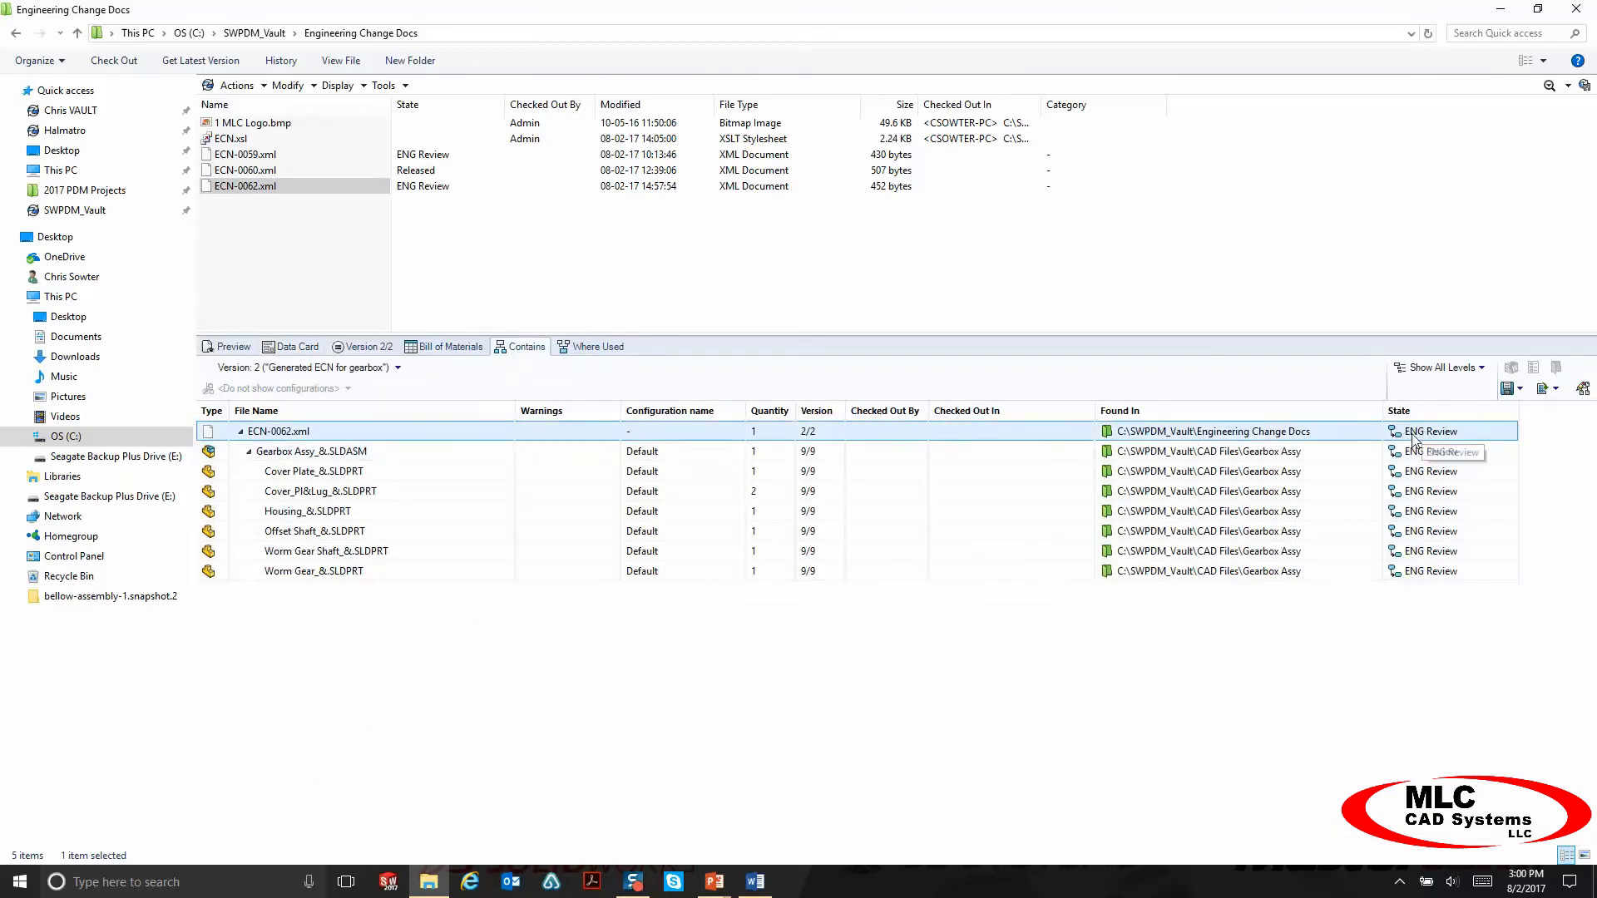
left_click(379, 452)
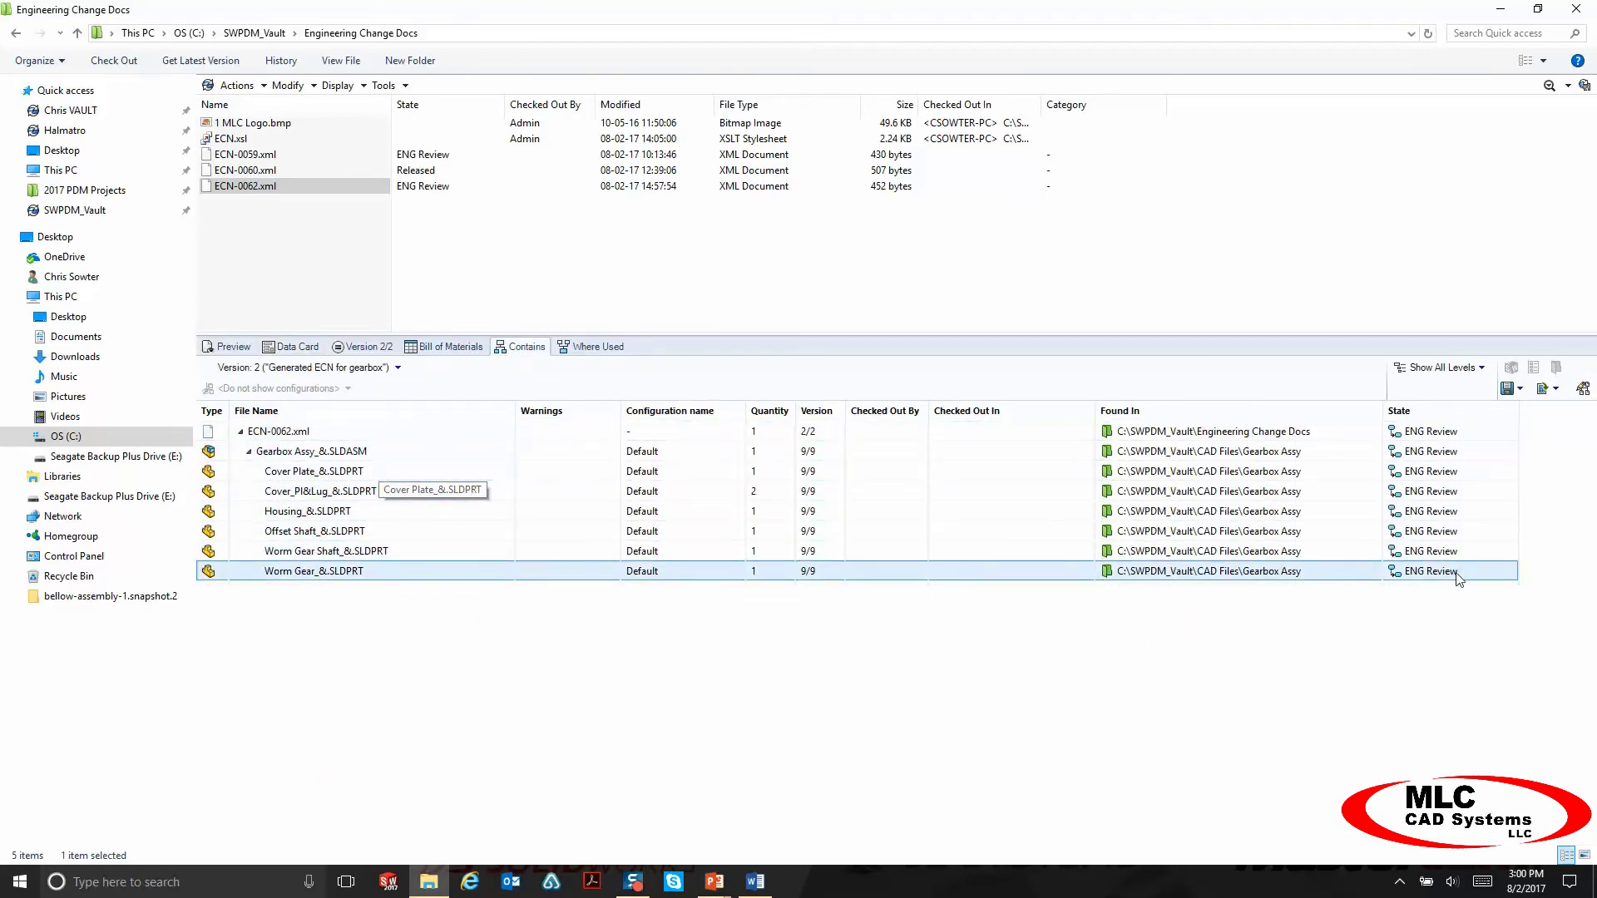
left_click(288, 85)
mouse_move(323, 234)
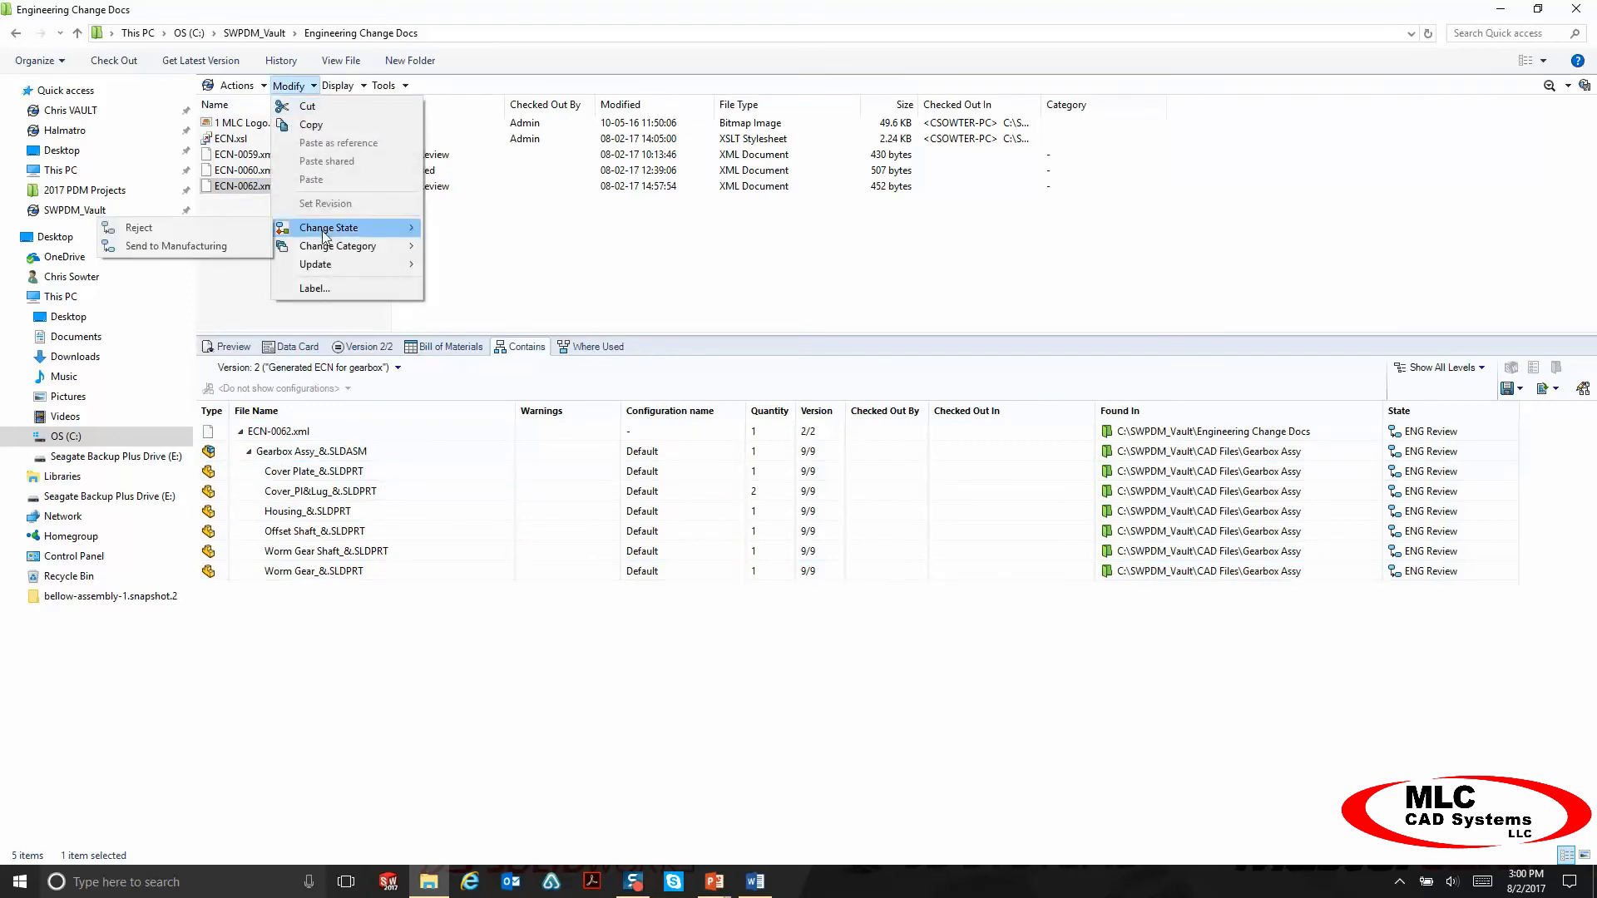
Send ECN-0062 to MFG Review with the comment 'Review complete'.
left_click(177, 246)
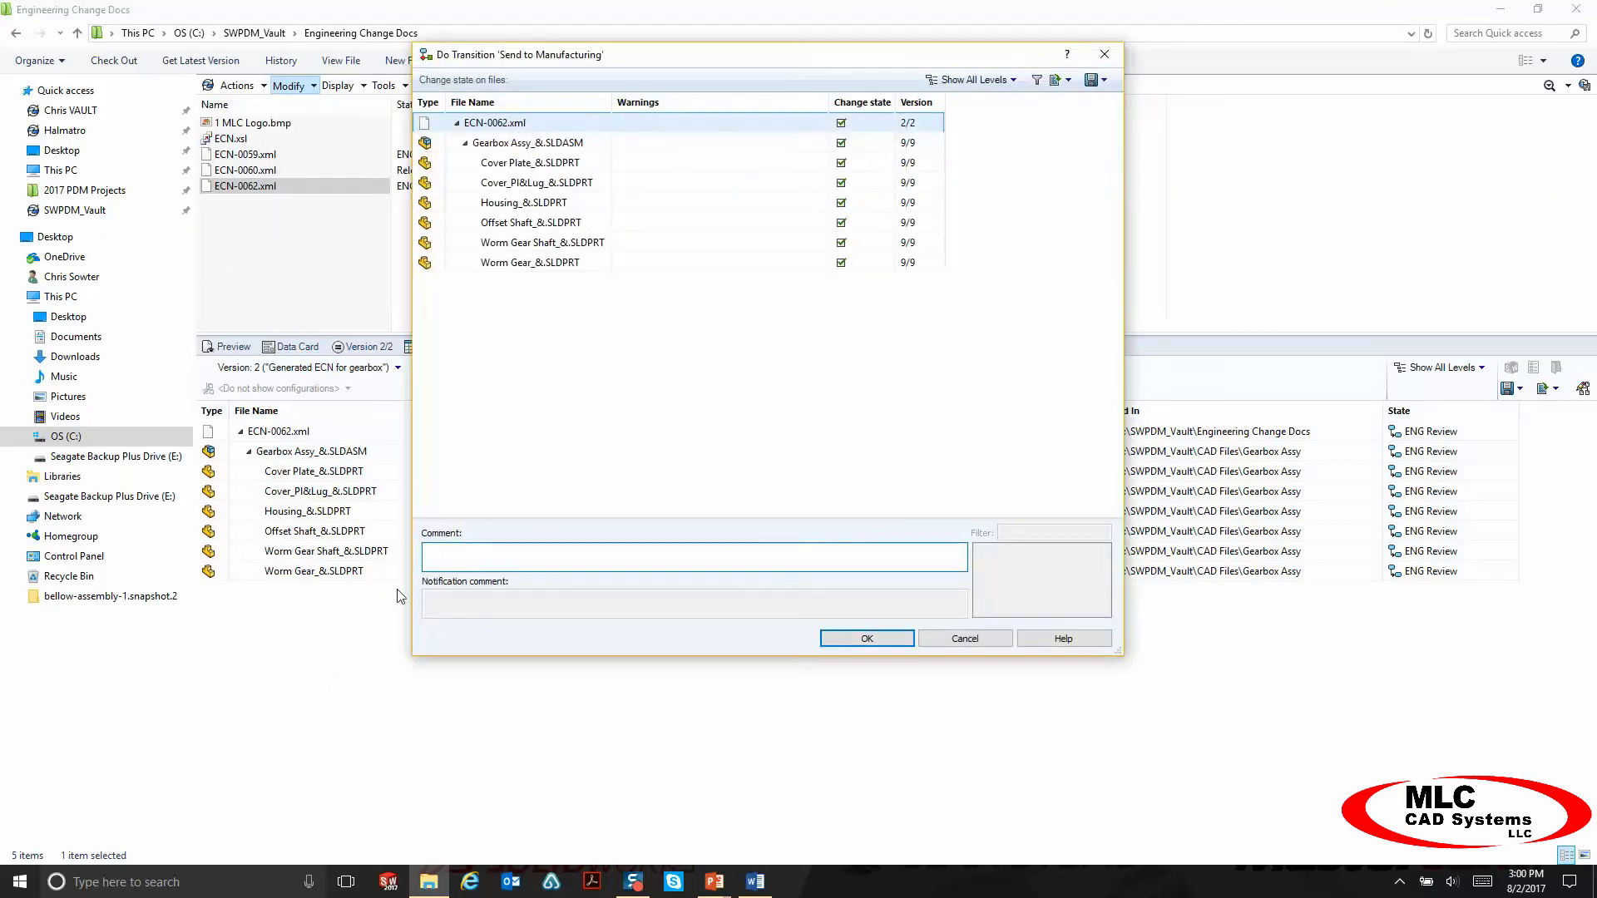
type("Review complete")
left_click(832, 638)
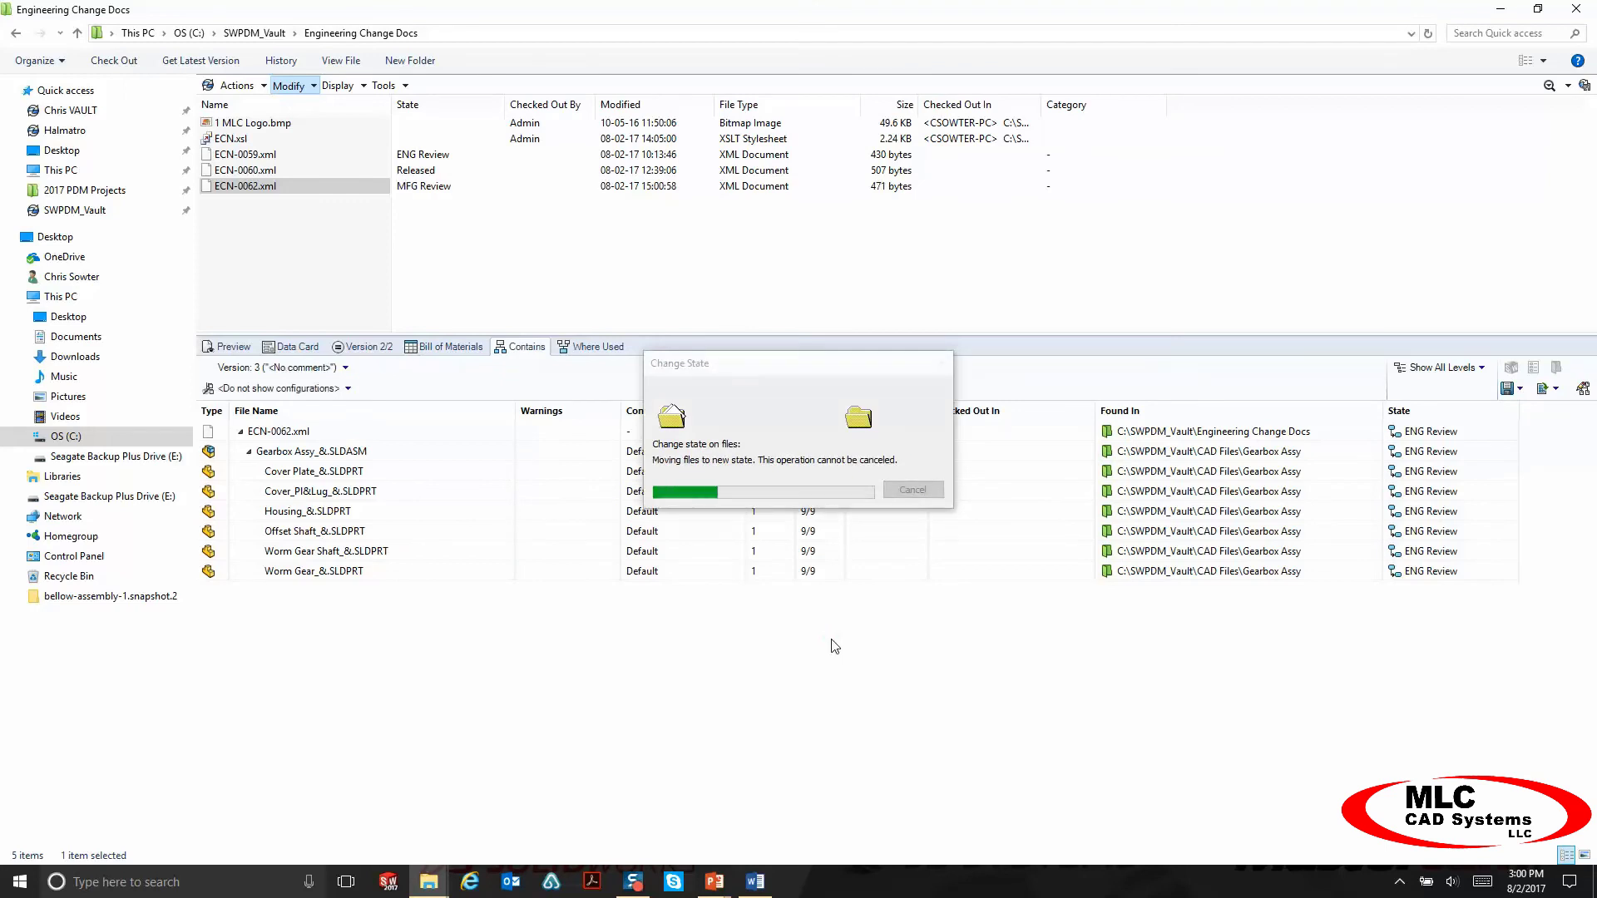
Confirm the seven contained Gearbox Assy files now sit in MFG Review at version 10/10.
left_click(414, 198)
left_click(420, 197)
left_click(1390, 431)
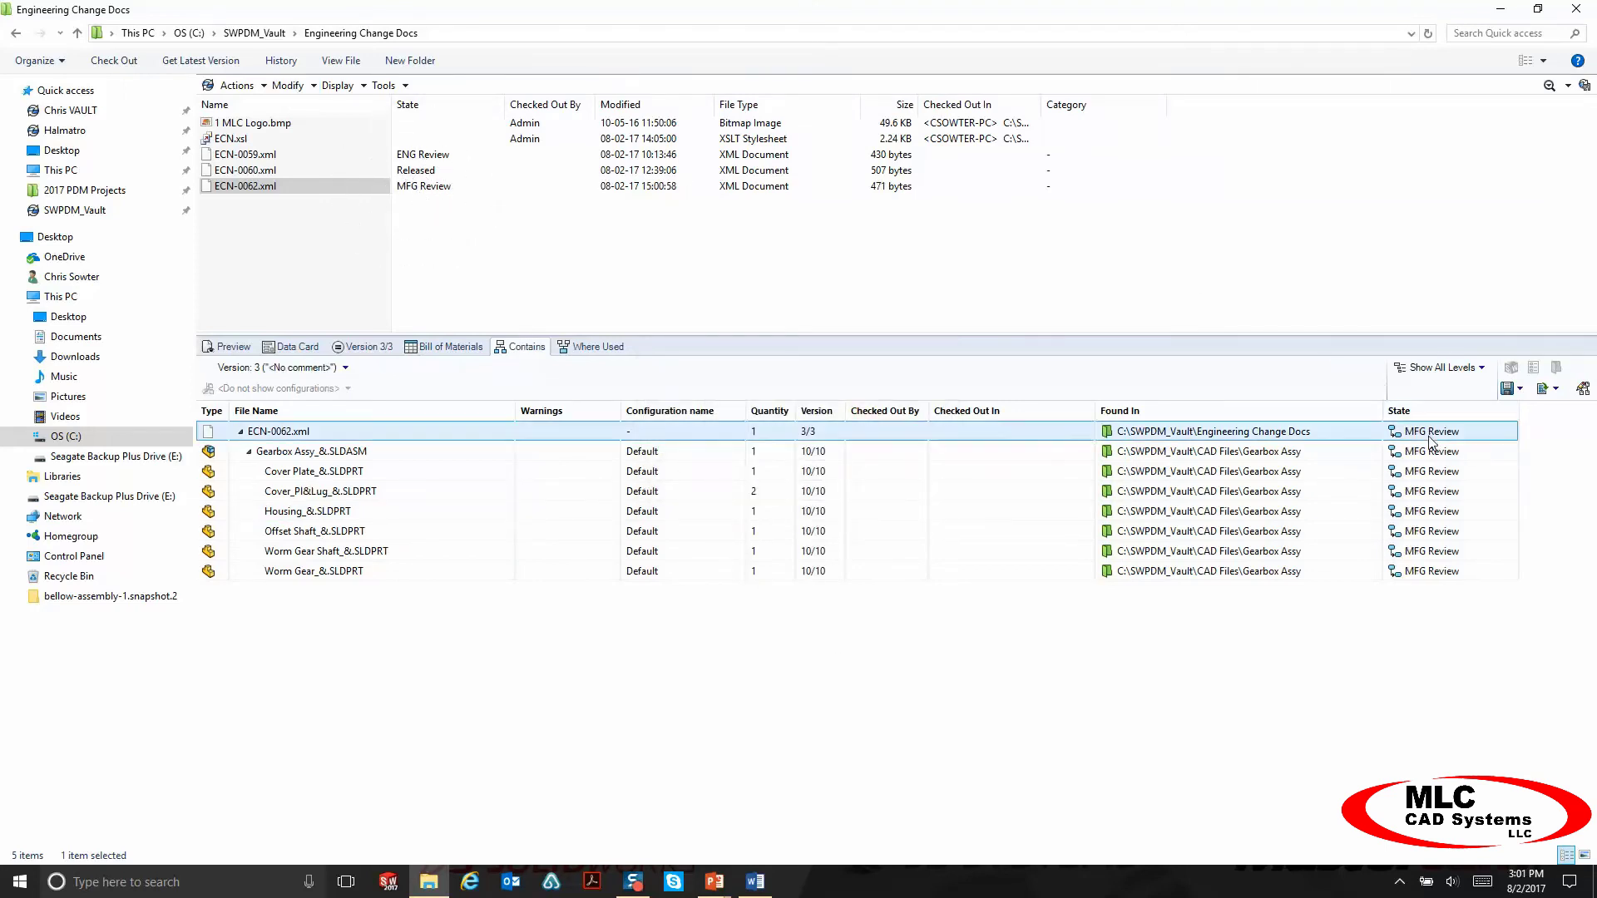
left_click(1431, 471)
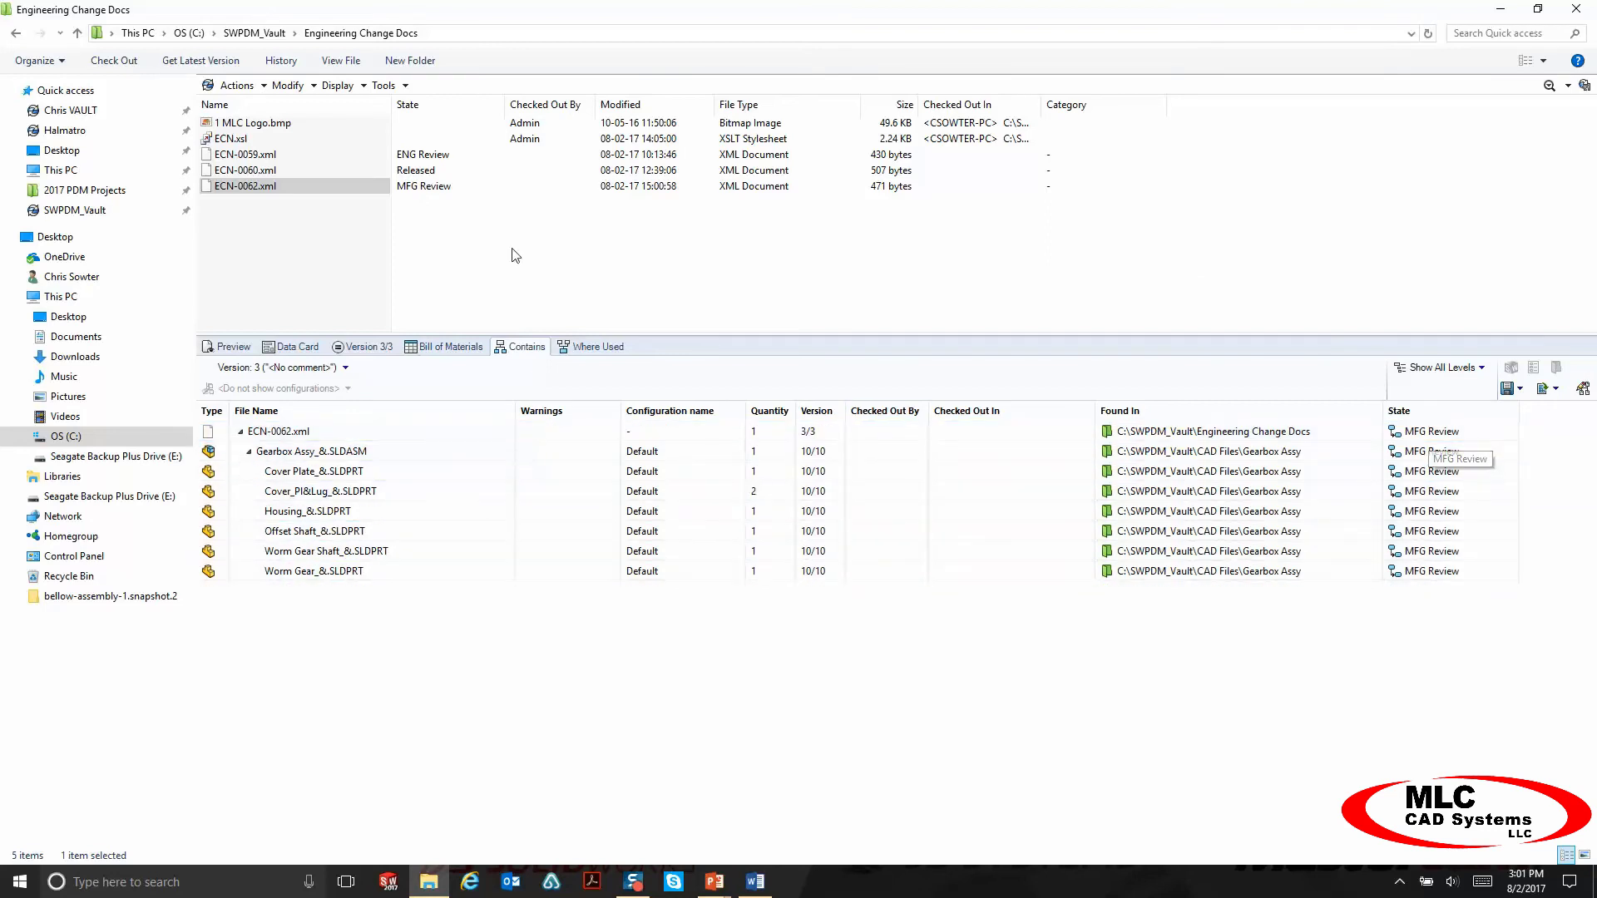
left_click(284, 87)
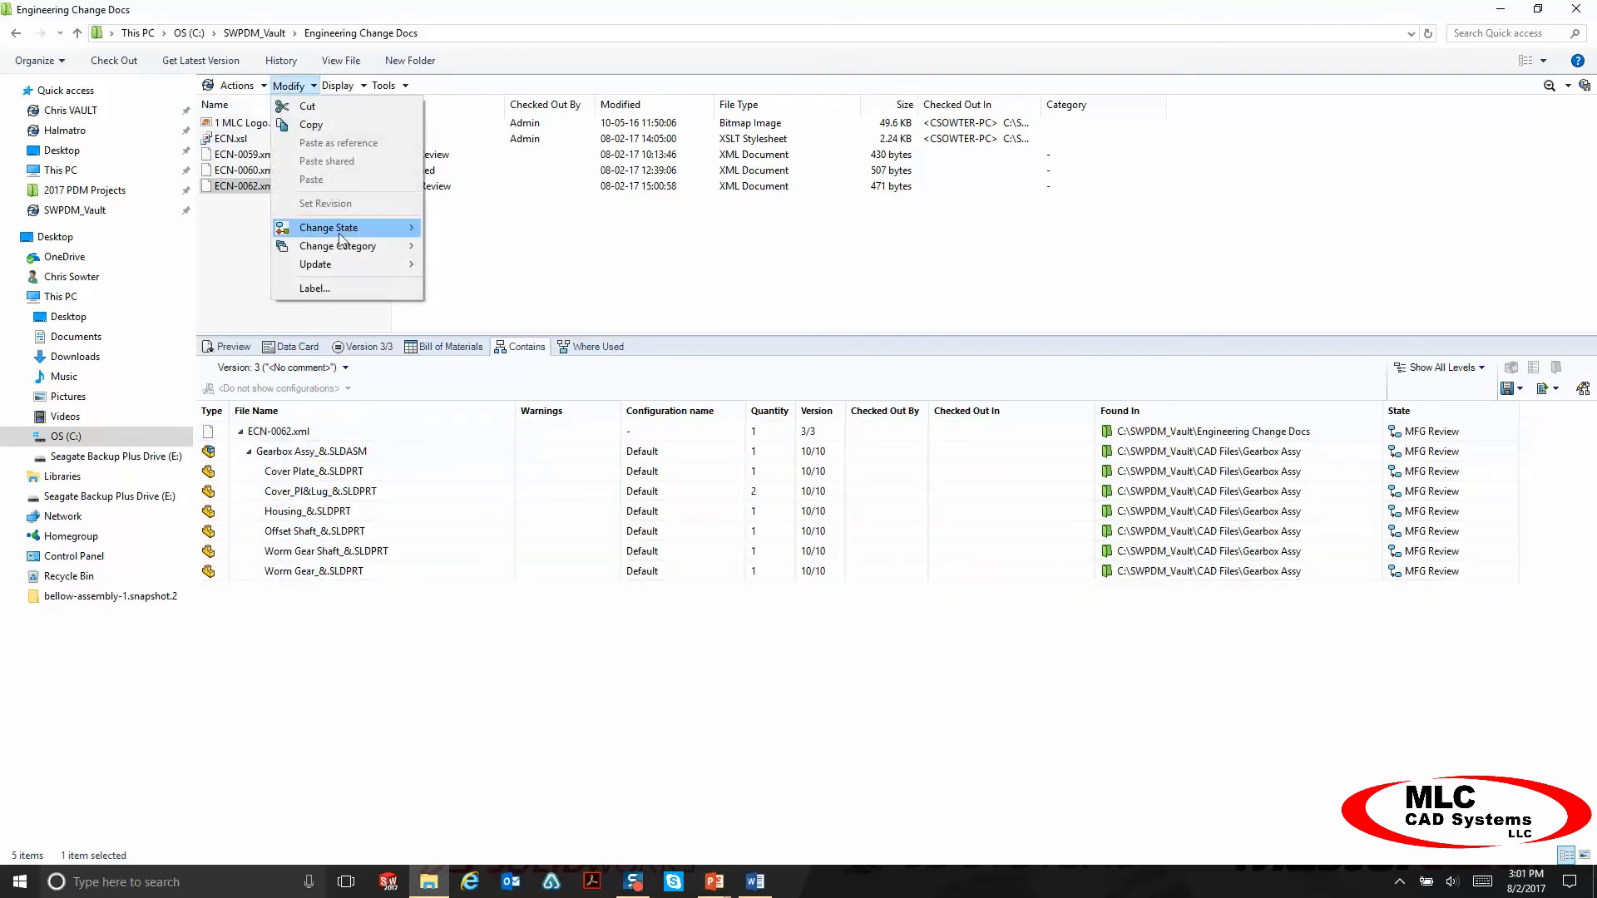
Send ECN-0062 to QA Review, then to Released with the comment 'Released for MFG'.
left_click(194, 247)
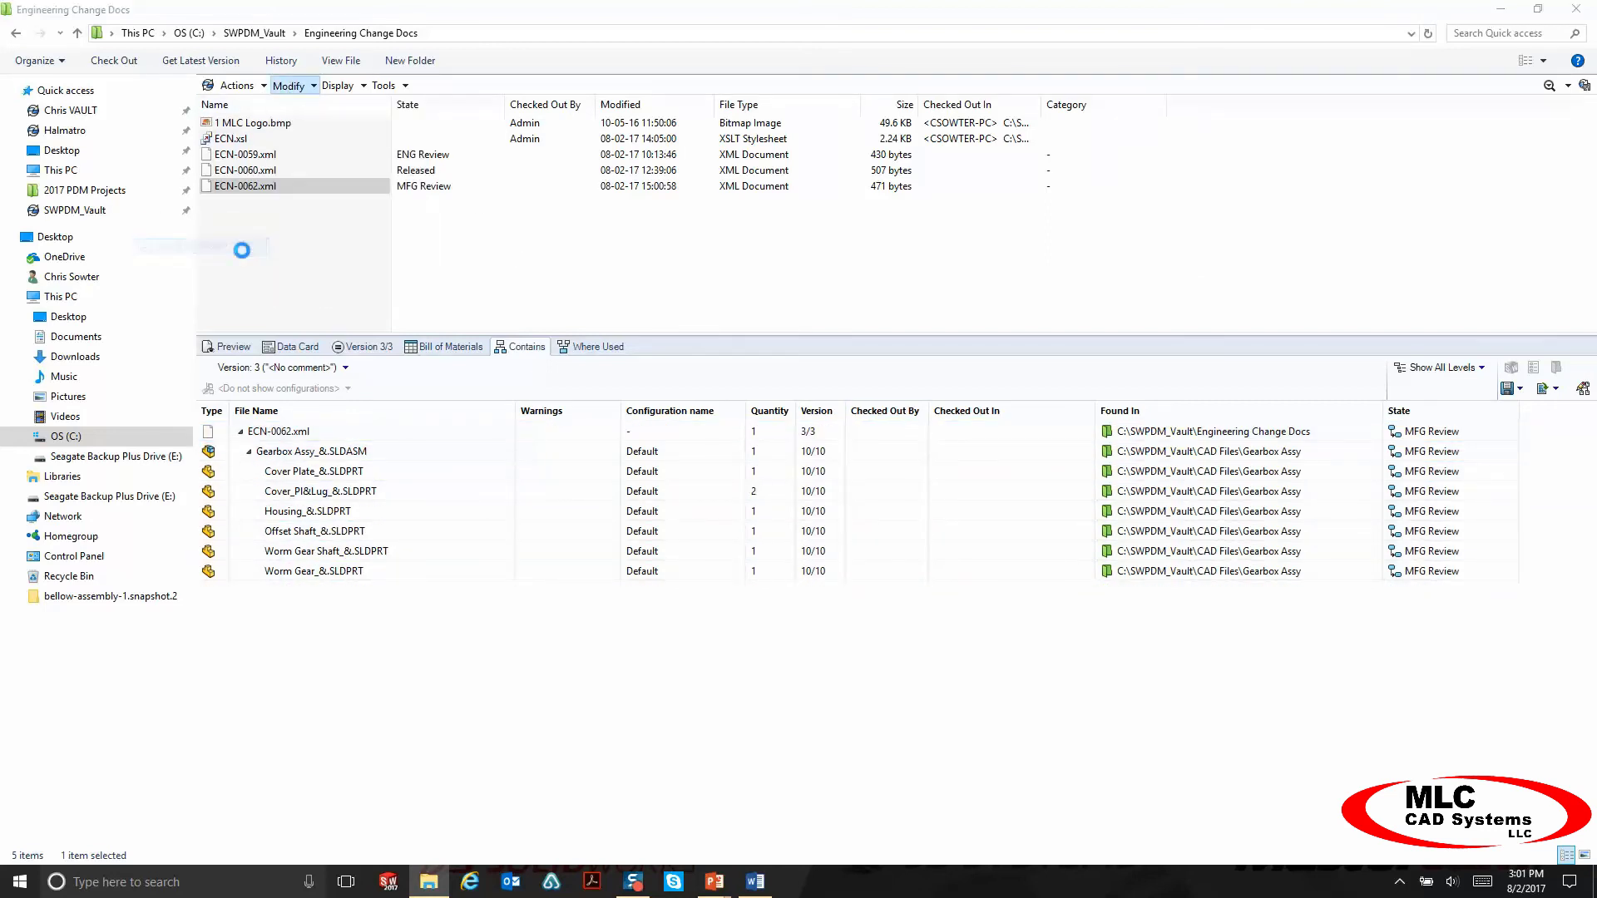
left_click(865, 638)
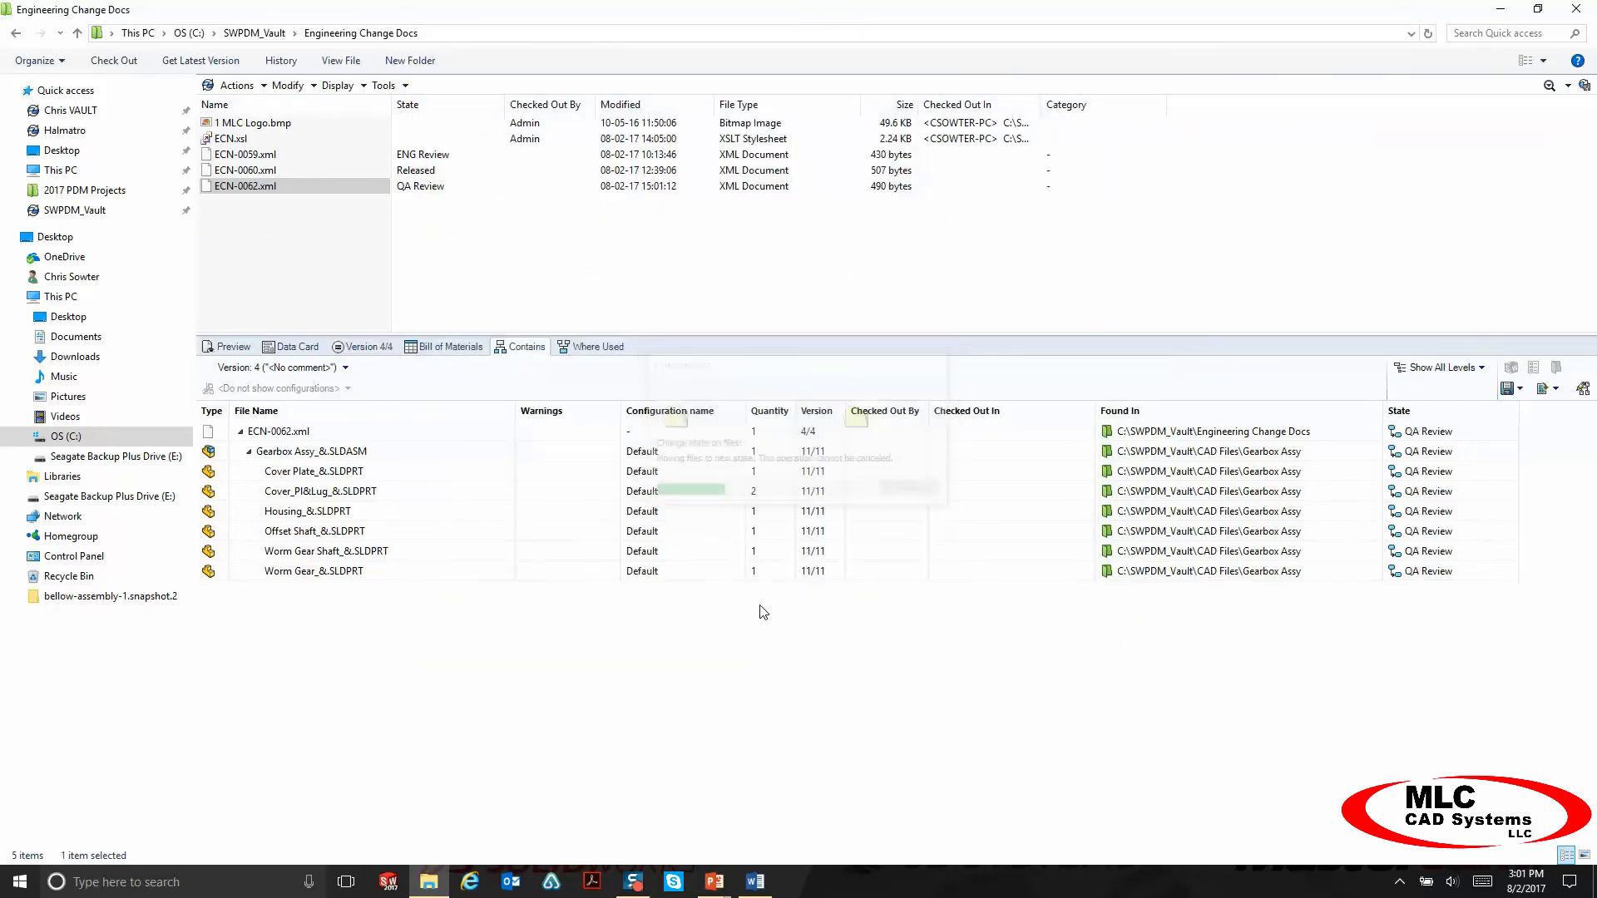
left_click(286, 86)
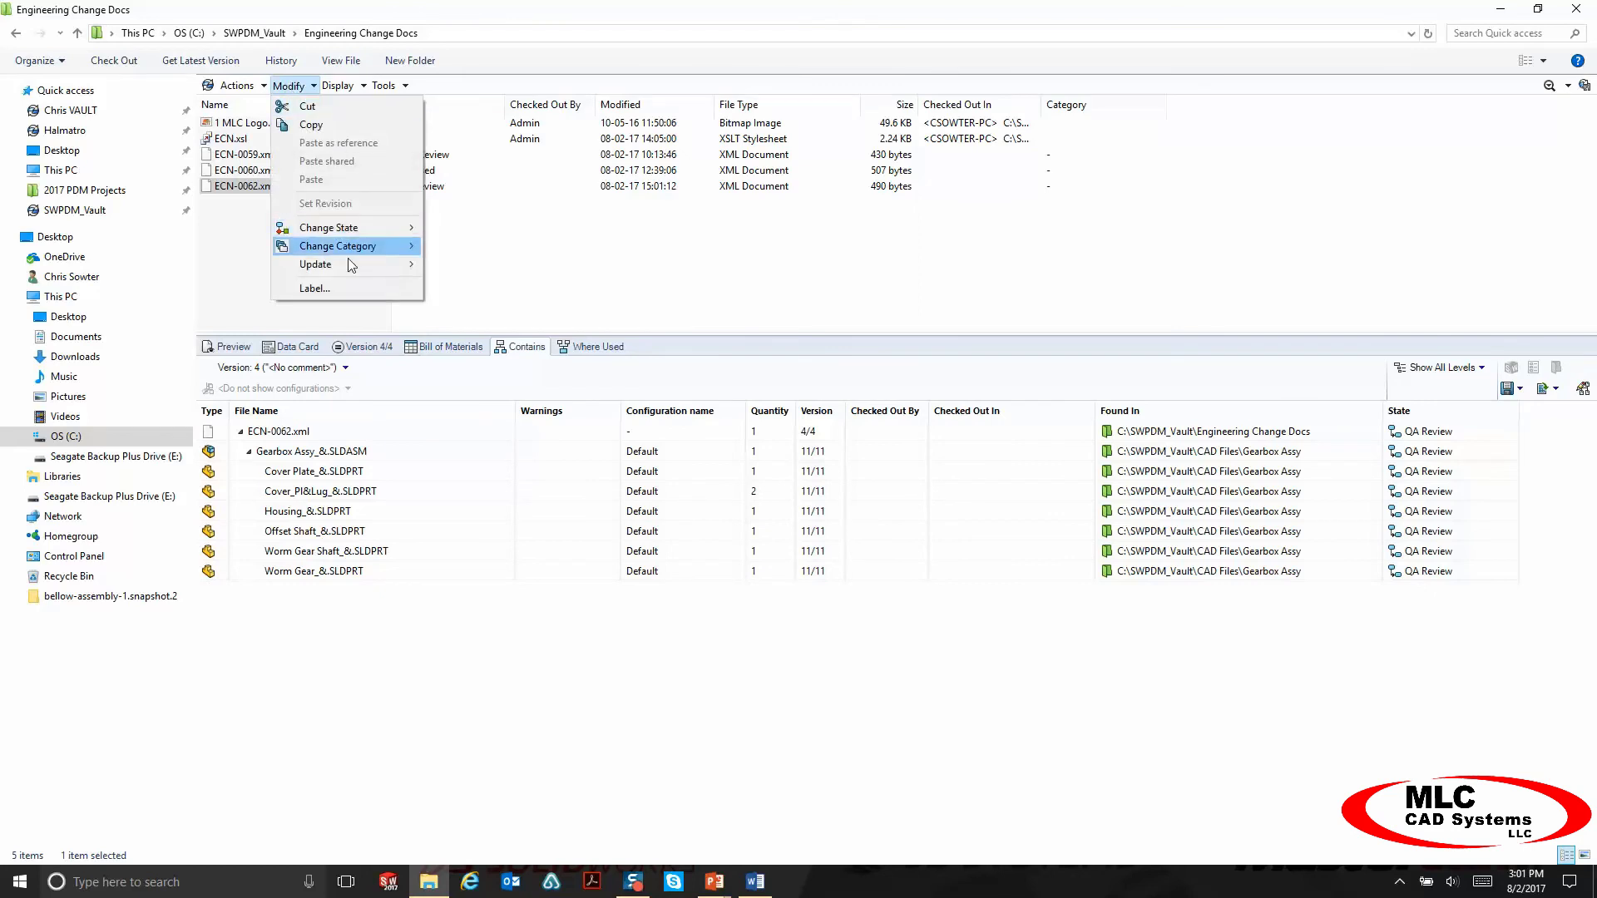
mouse_move(359, 233)
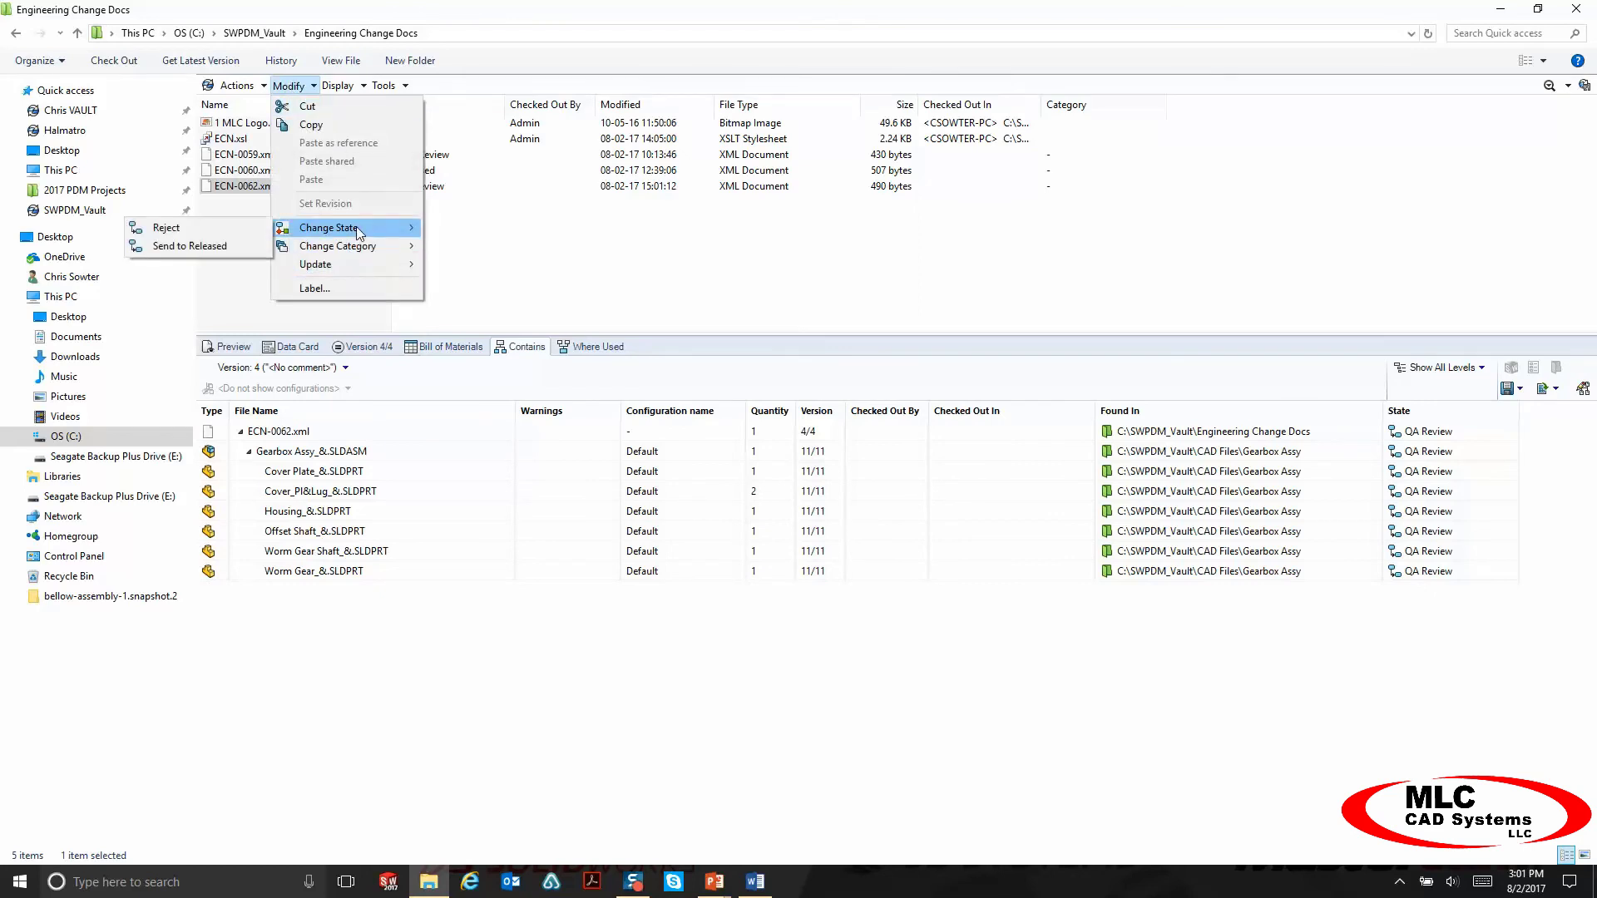
left_click(198, 246)
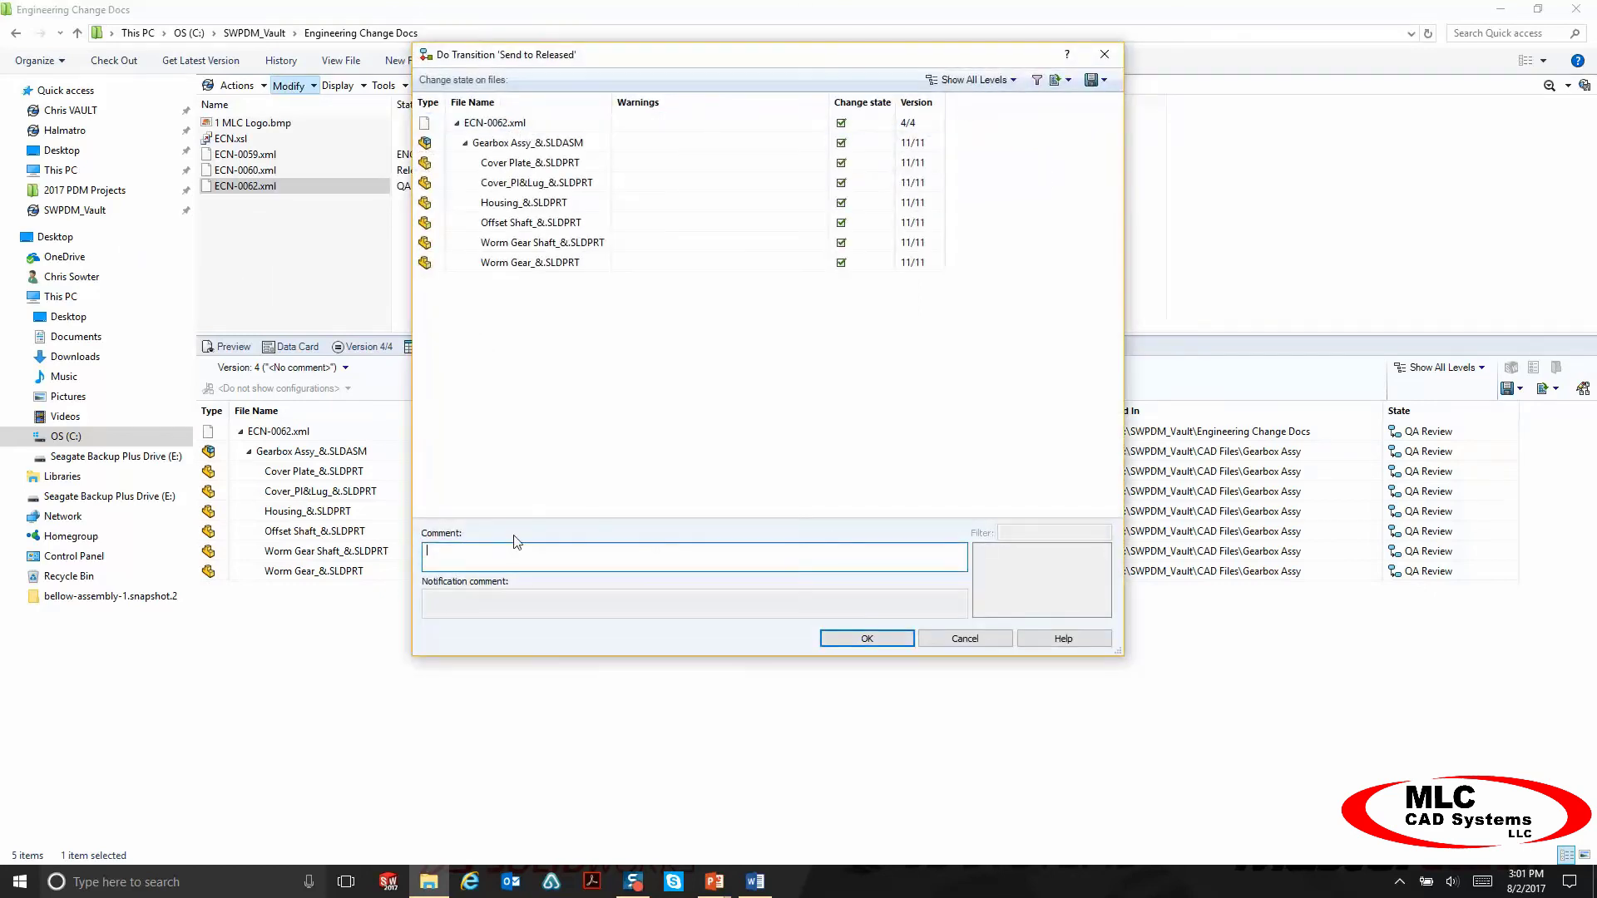
type("Released for MFG")
left_click(840, 639)
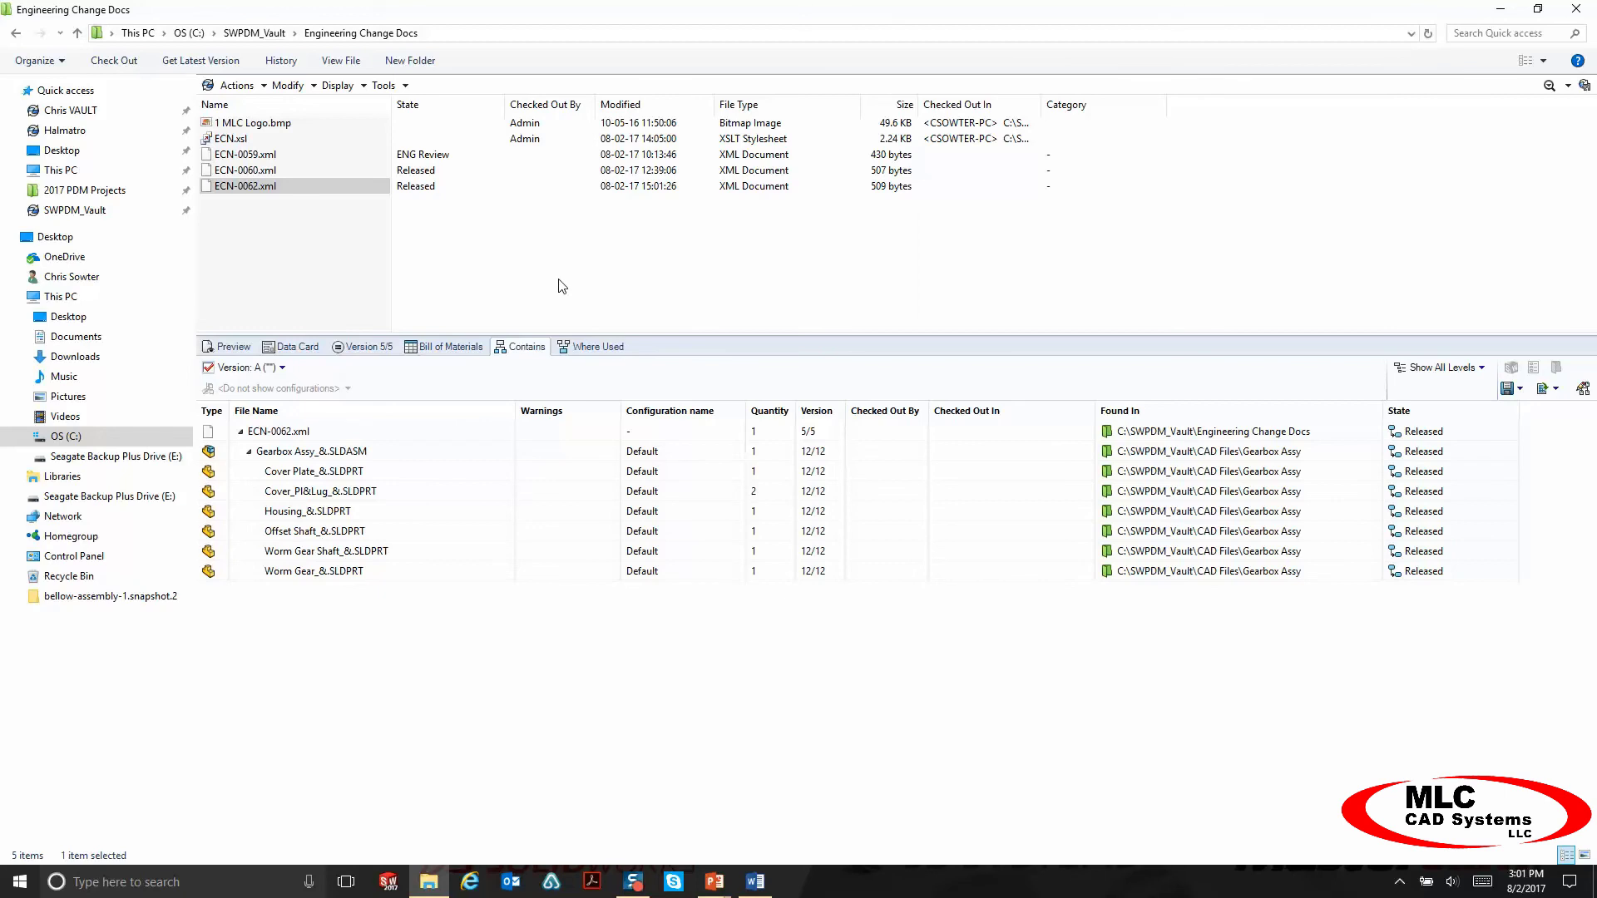
Review ECN-0062's data card sign-offs, then browse to the Gearbox Assy assembly's vault folder.
left_click(291, 346)
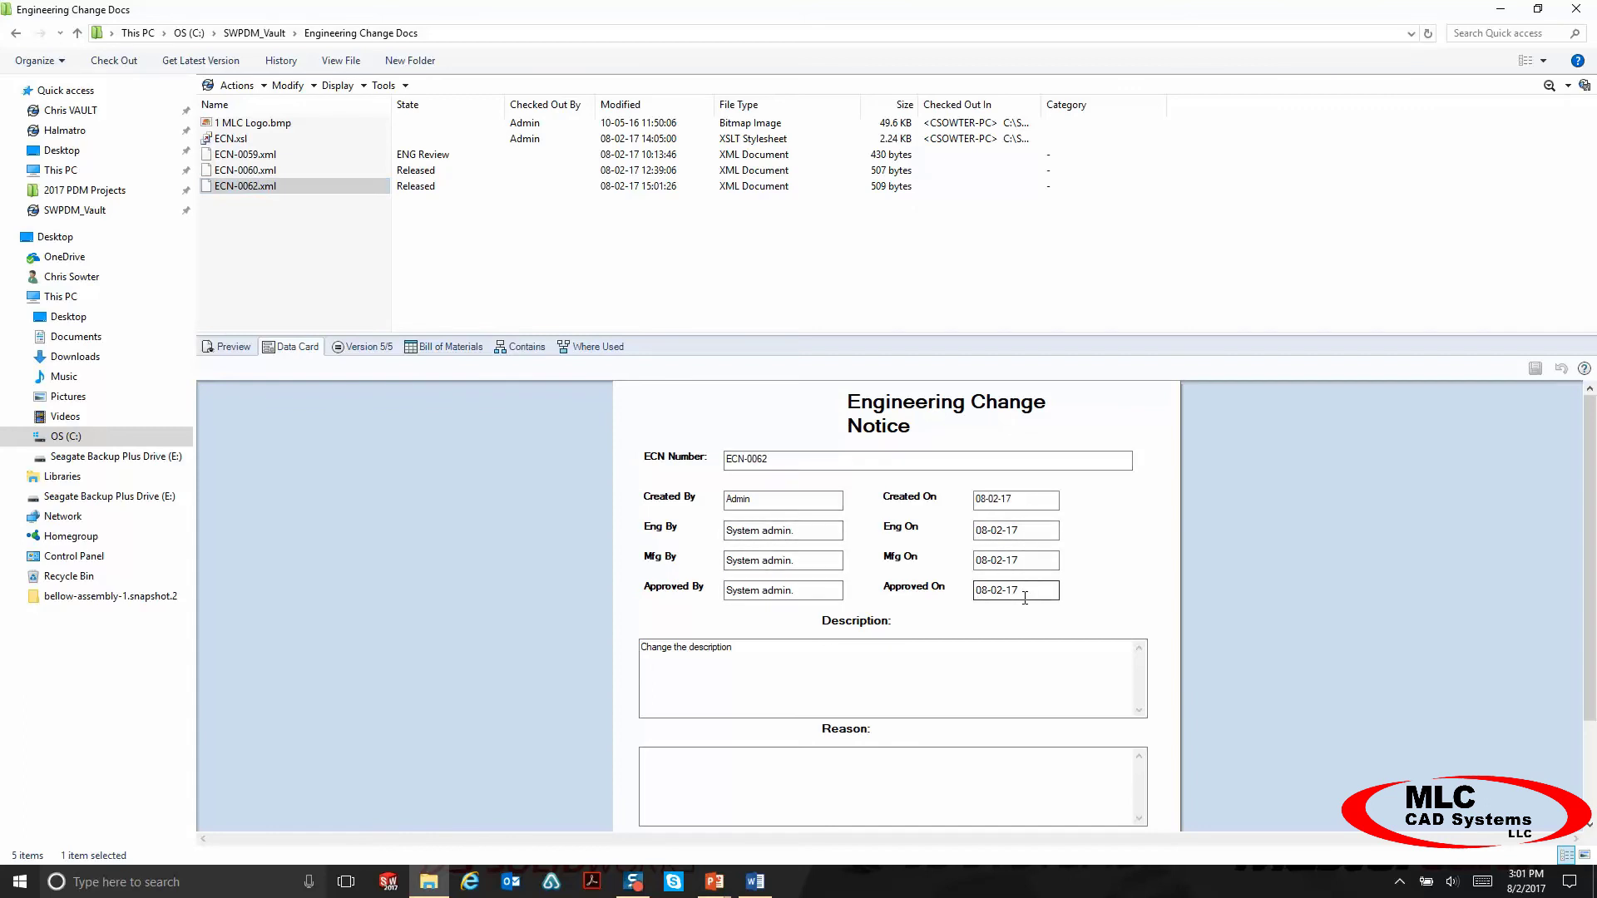
left_click(519, 346)
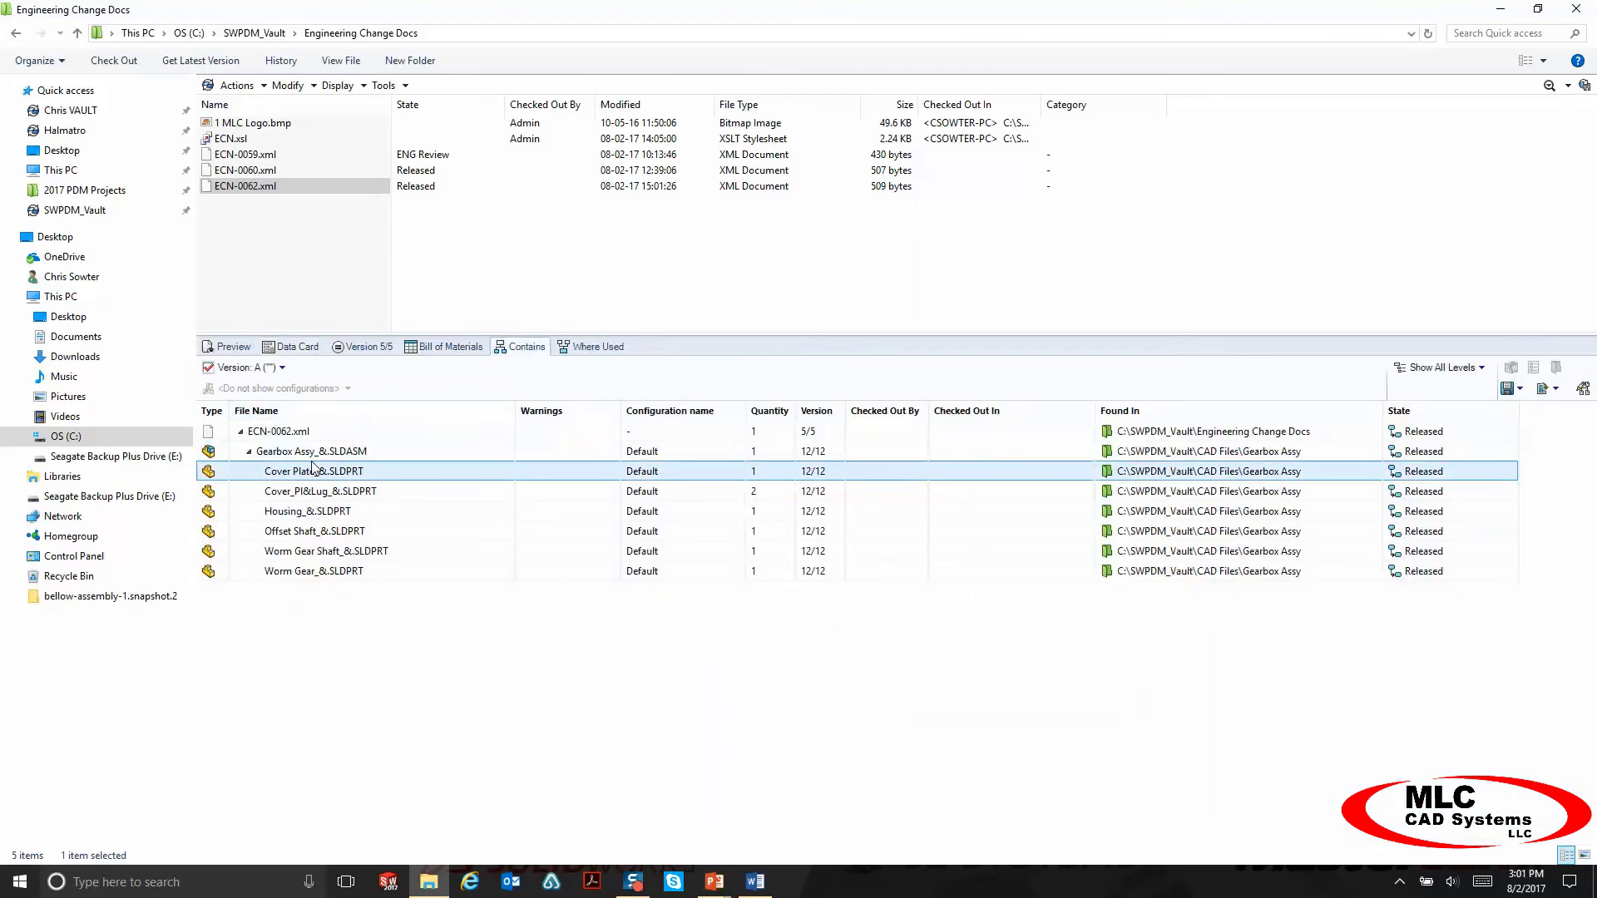
right_click(312, 455)
left_click(359, 491)
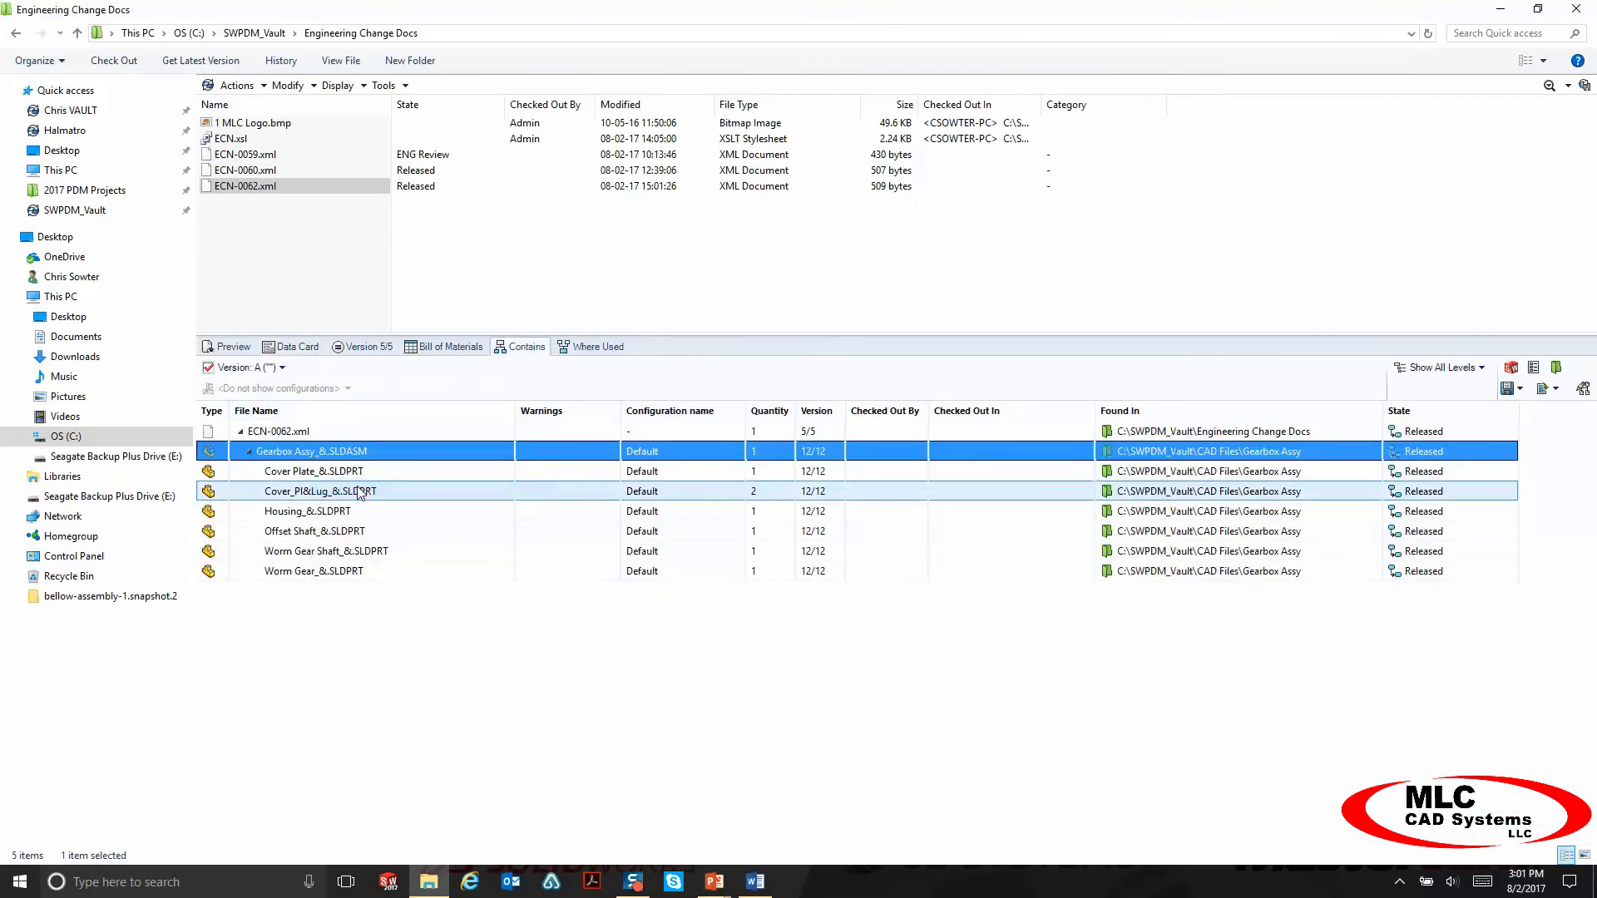
Check the Gearbox assembly's revision C Released card, then browse via Where Used to ECN-0062's folder.
left_click(292, 346)
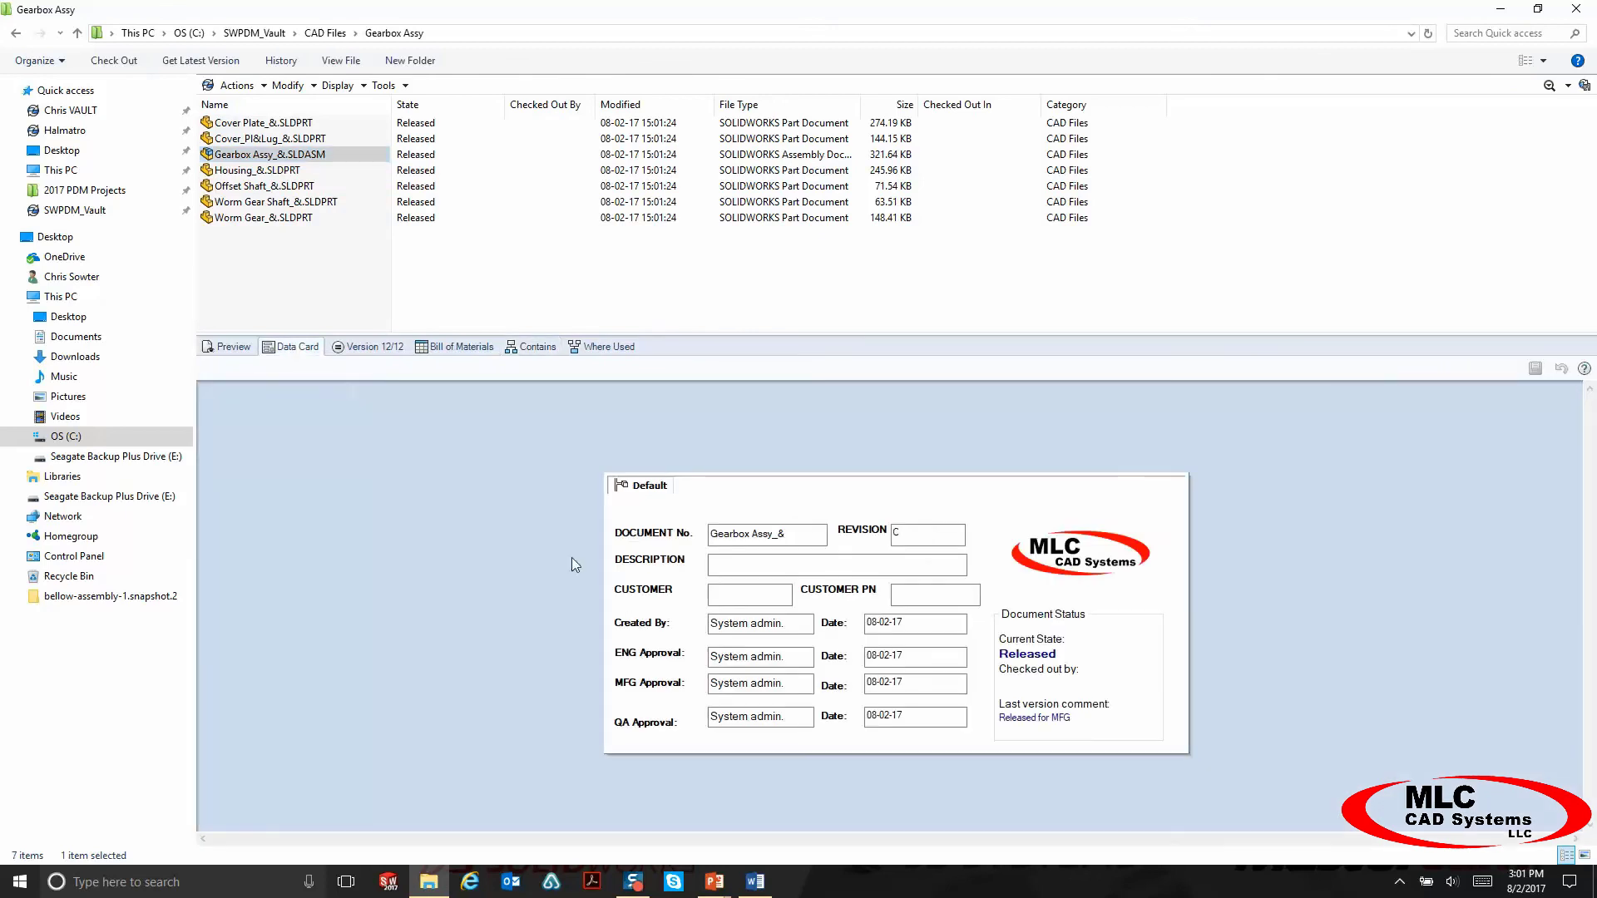
left_click(748, 624)
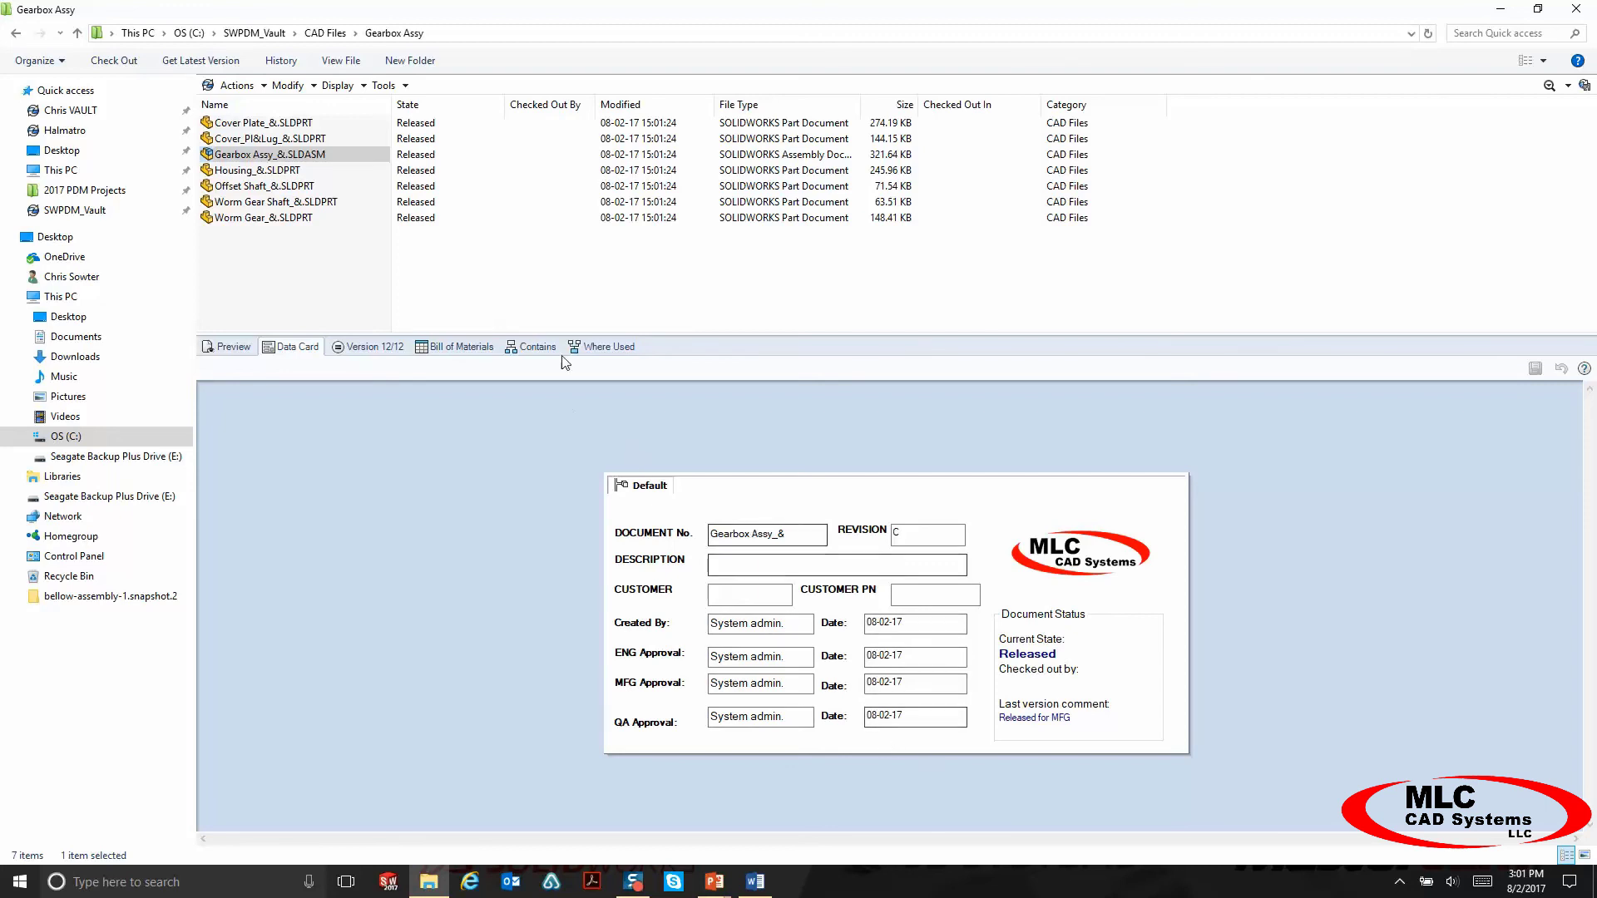
left_click(604, 347)
left_click(288, 453)
right_click(288, 454)
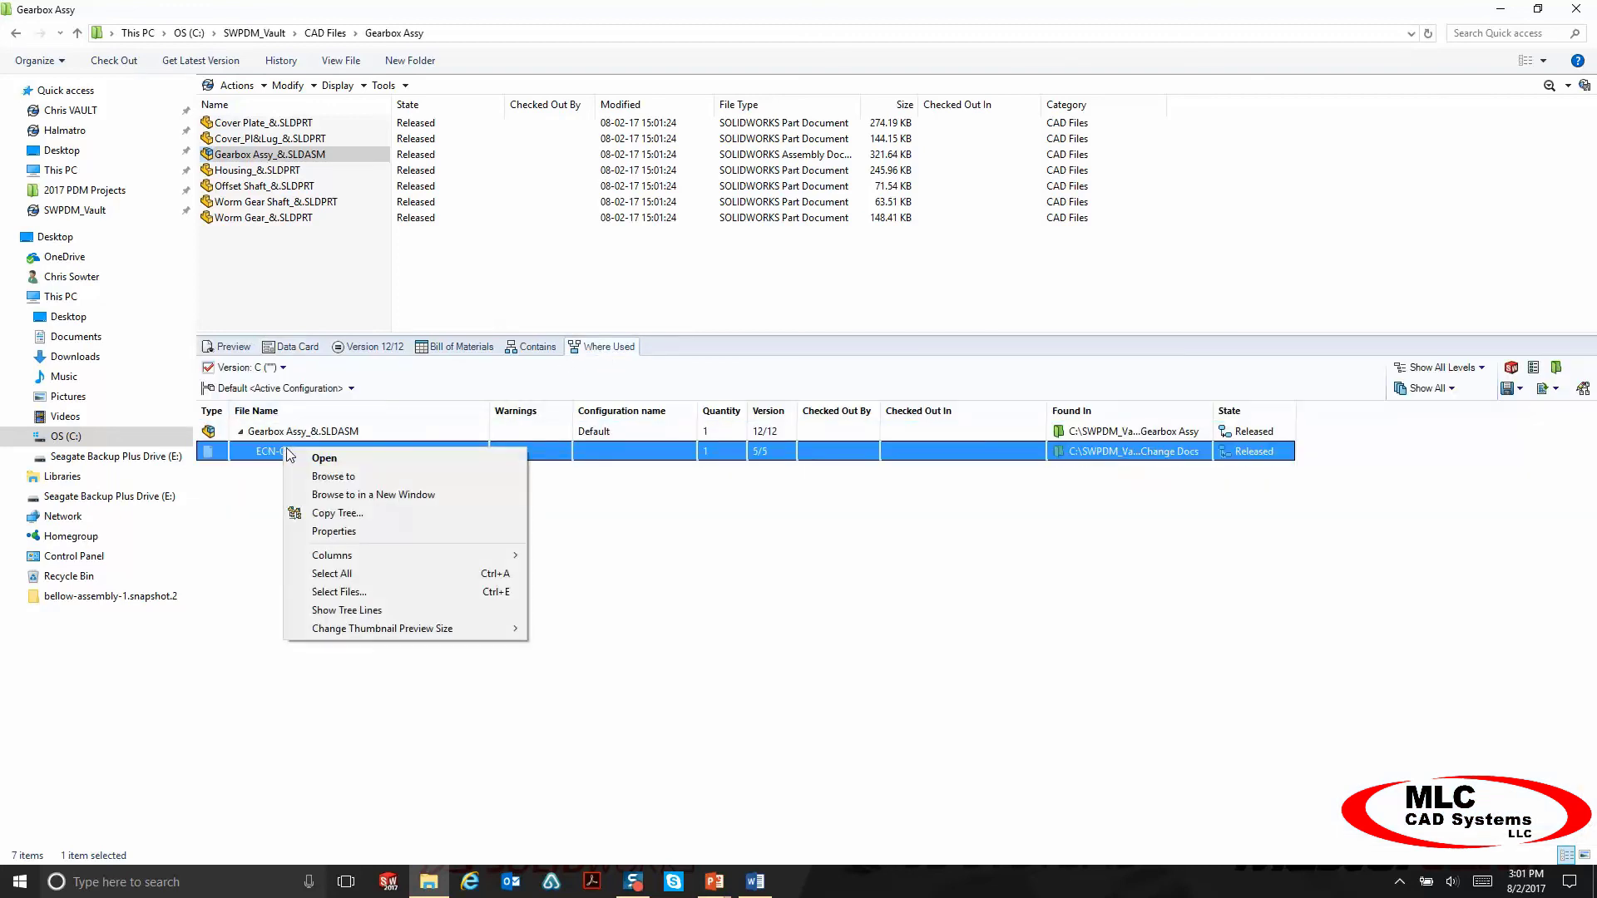
left_click(344, 478)
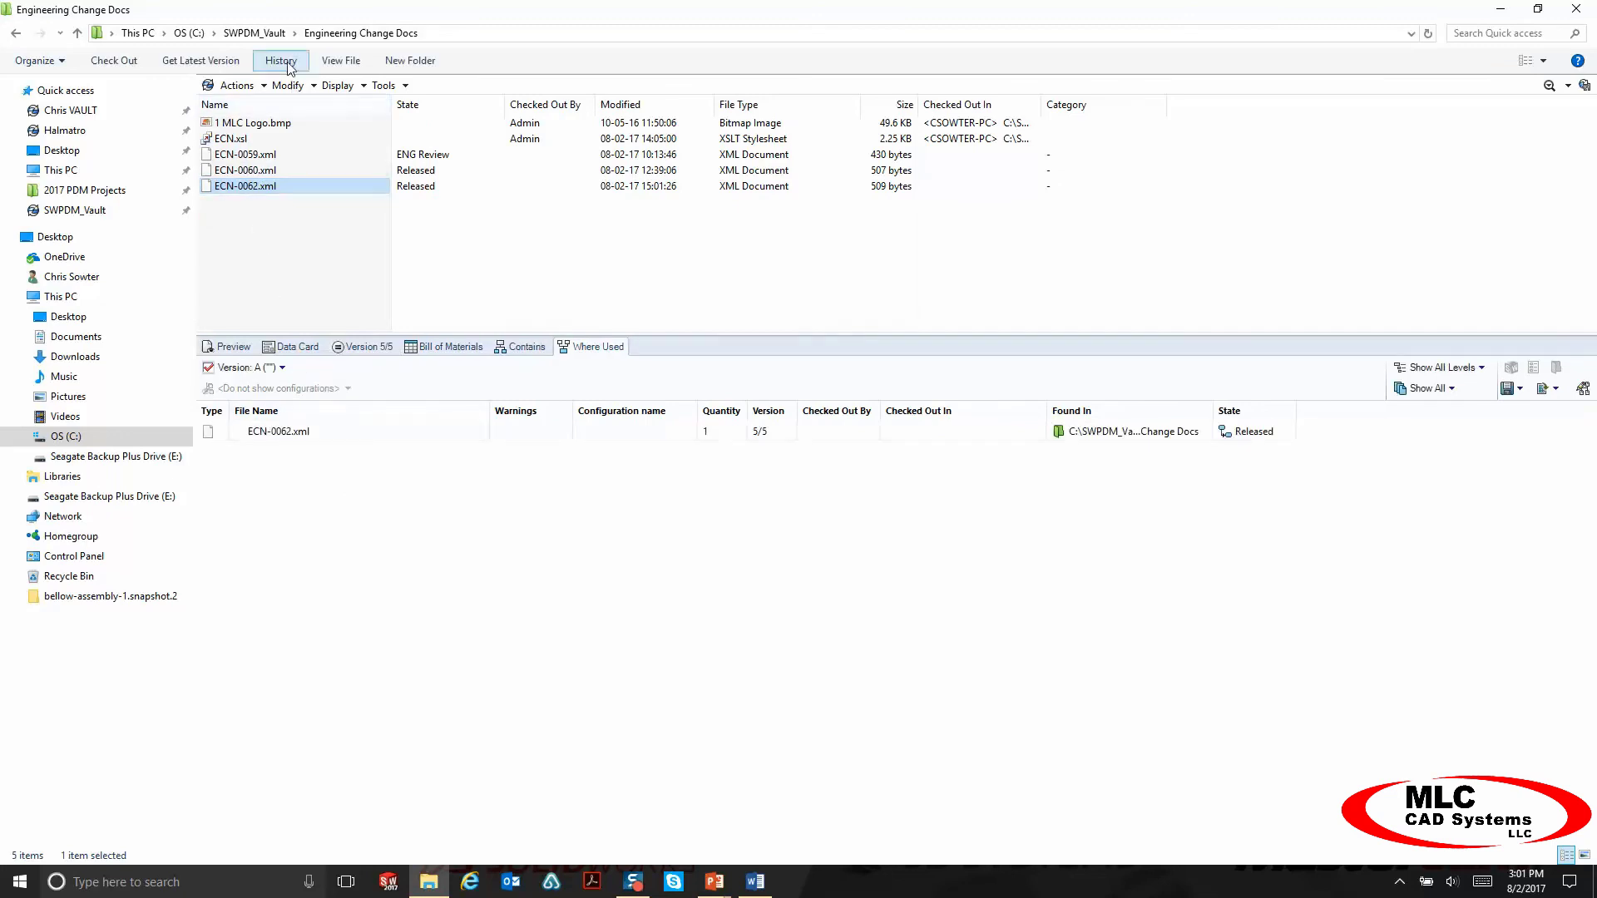
left_click(281, 61)
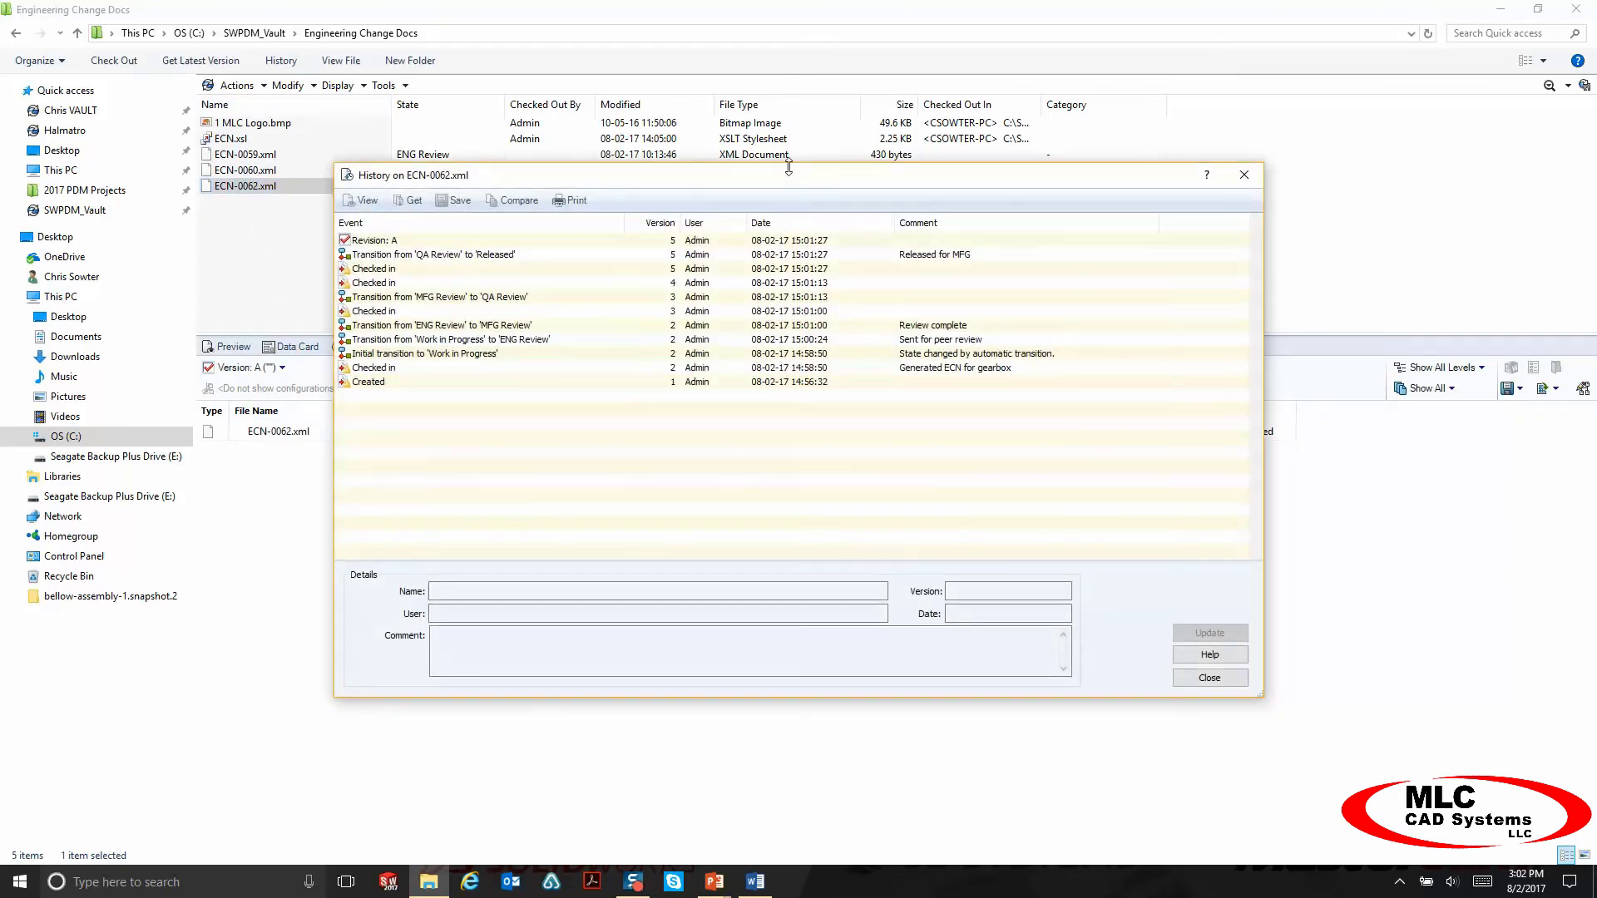
left_click_drag(791, 165, 800, 88)
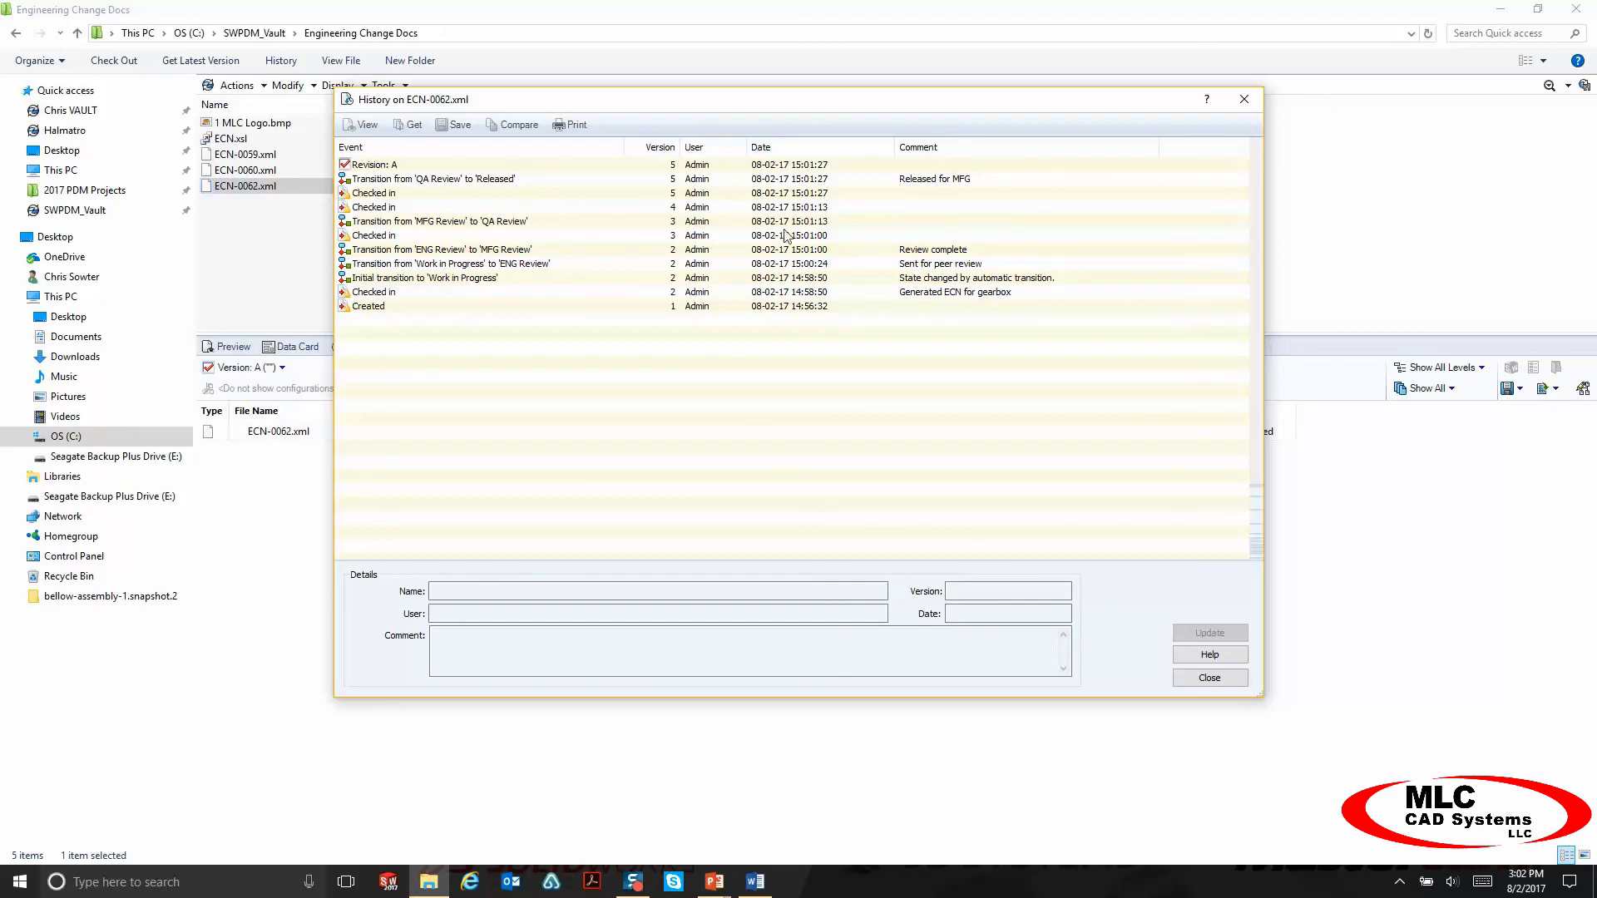
Close the history and show ECN-0062's data card with all sign-offs dated 08-02-17.
left_click(1242, 103)
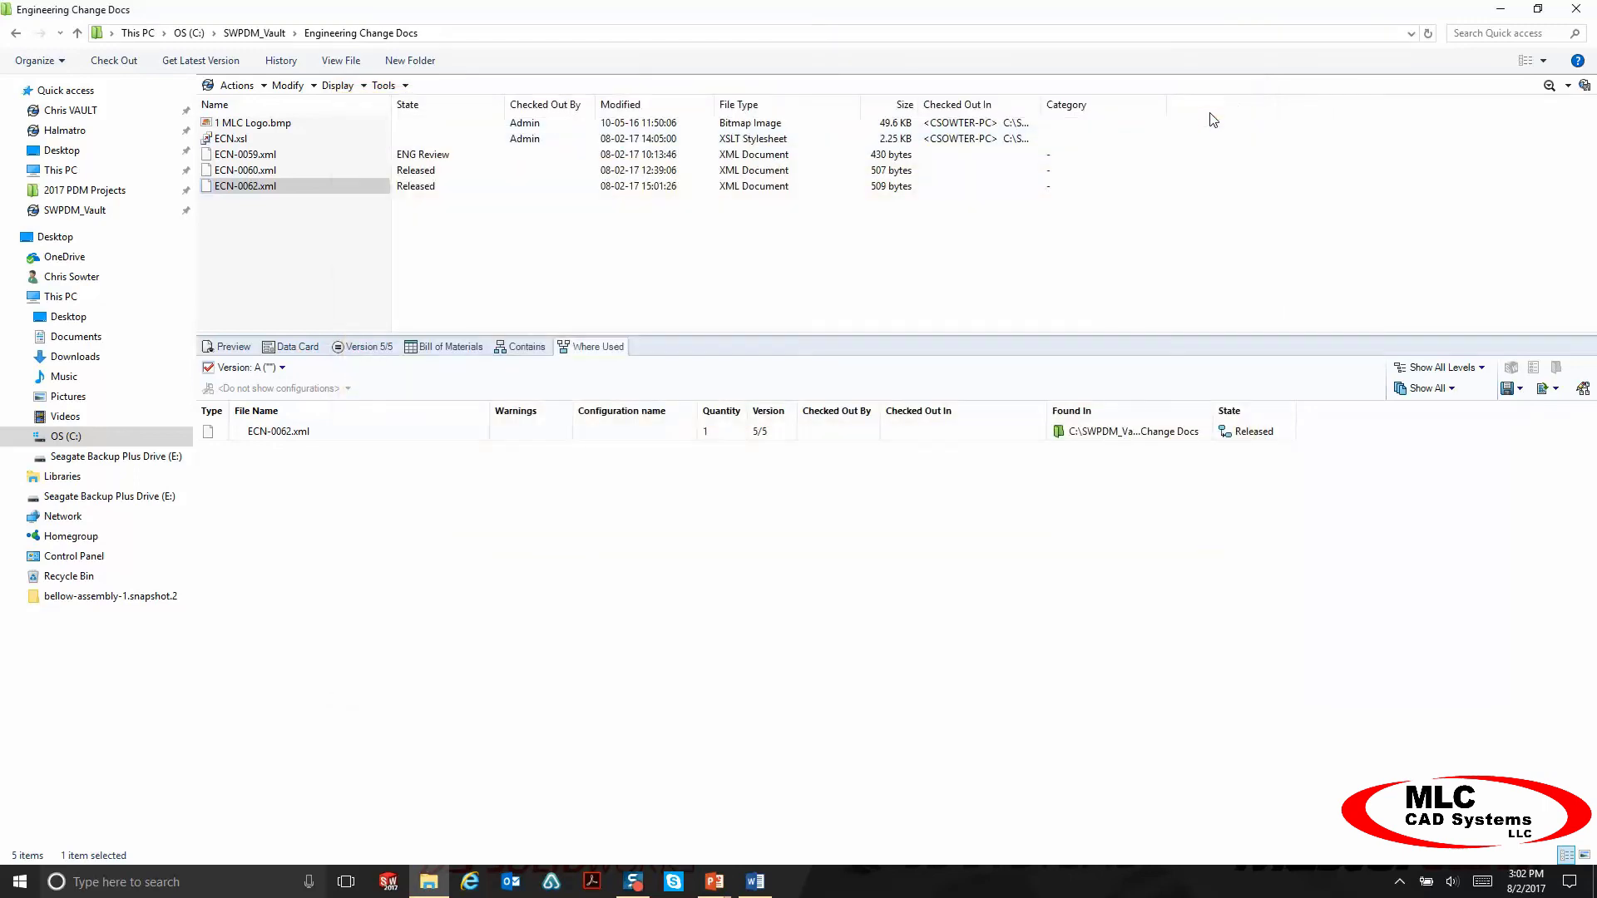
left_click(296, 347)
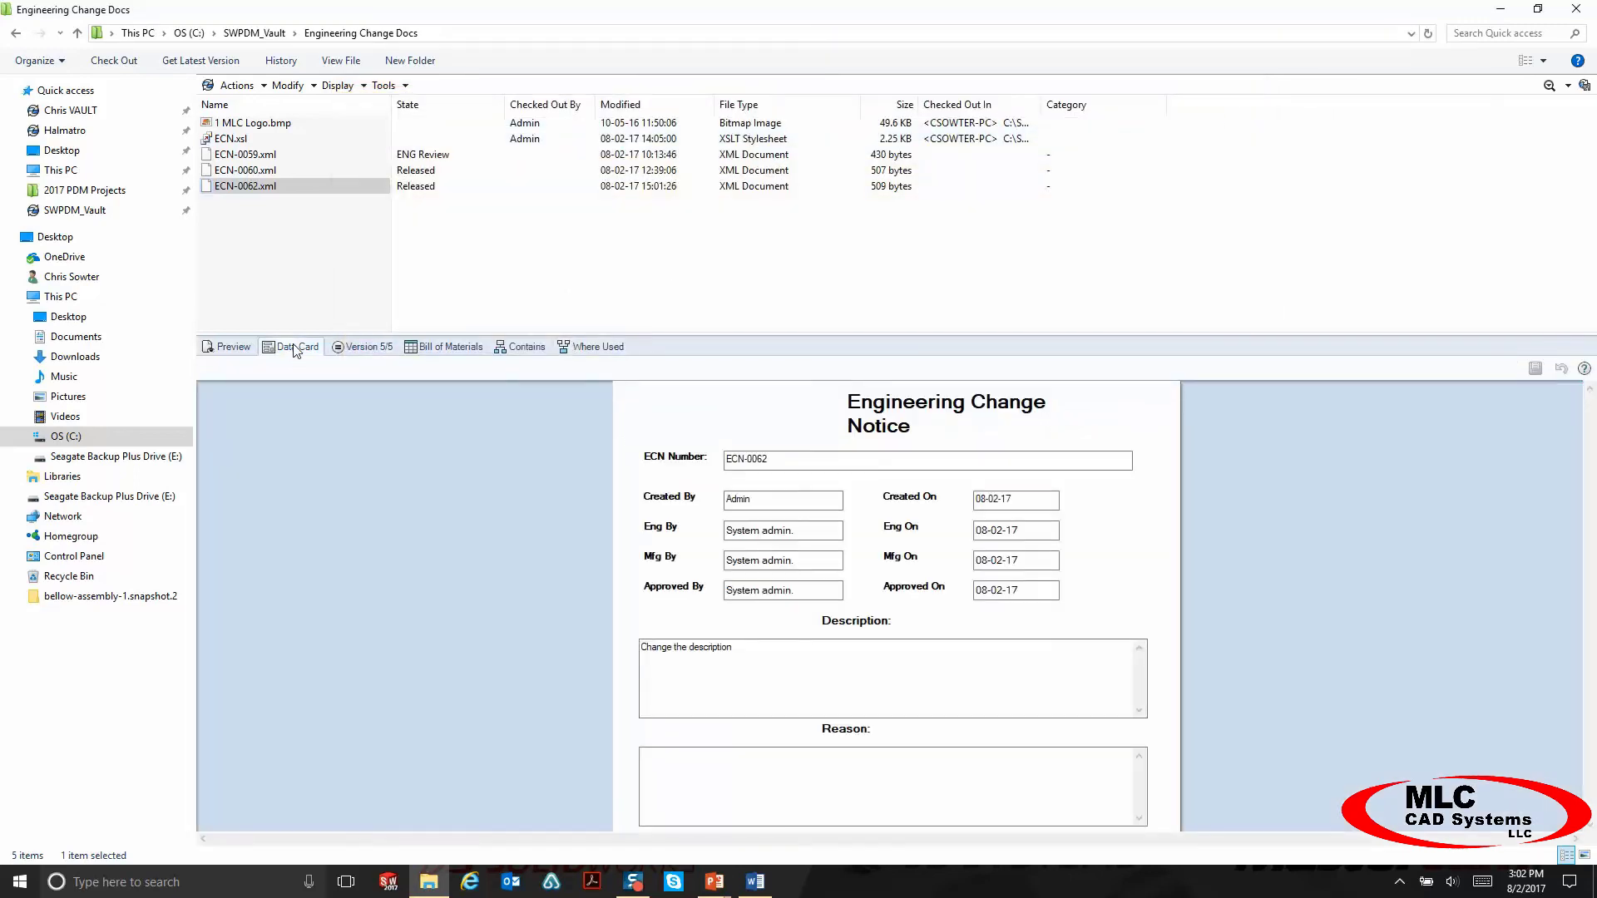
mouse_move(726, 886)
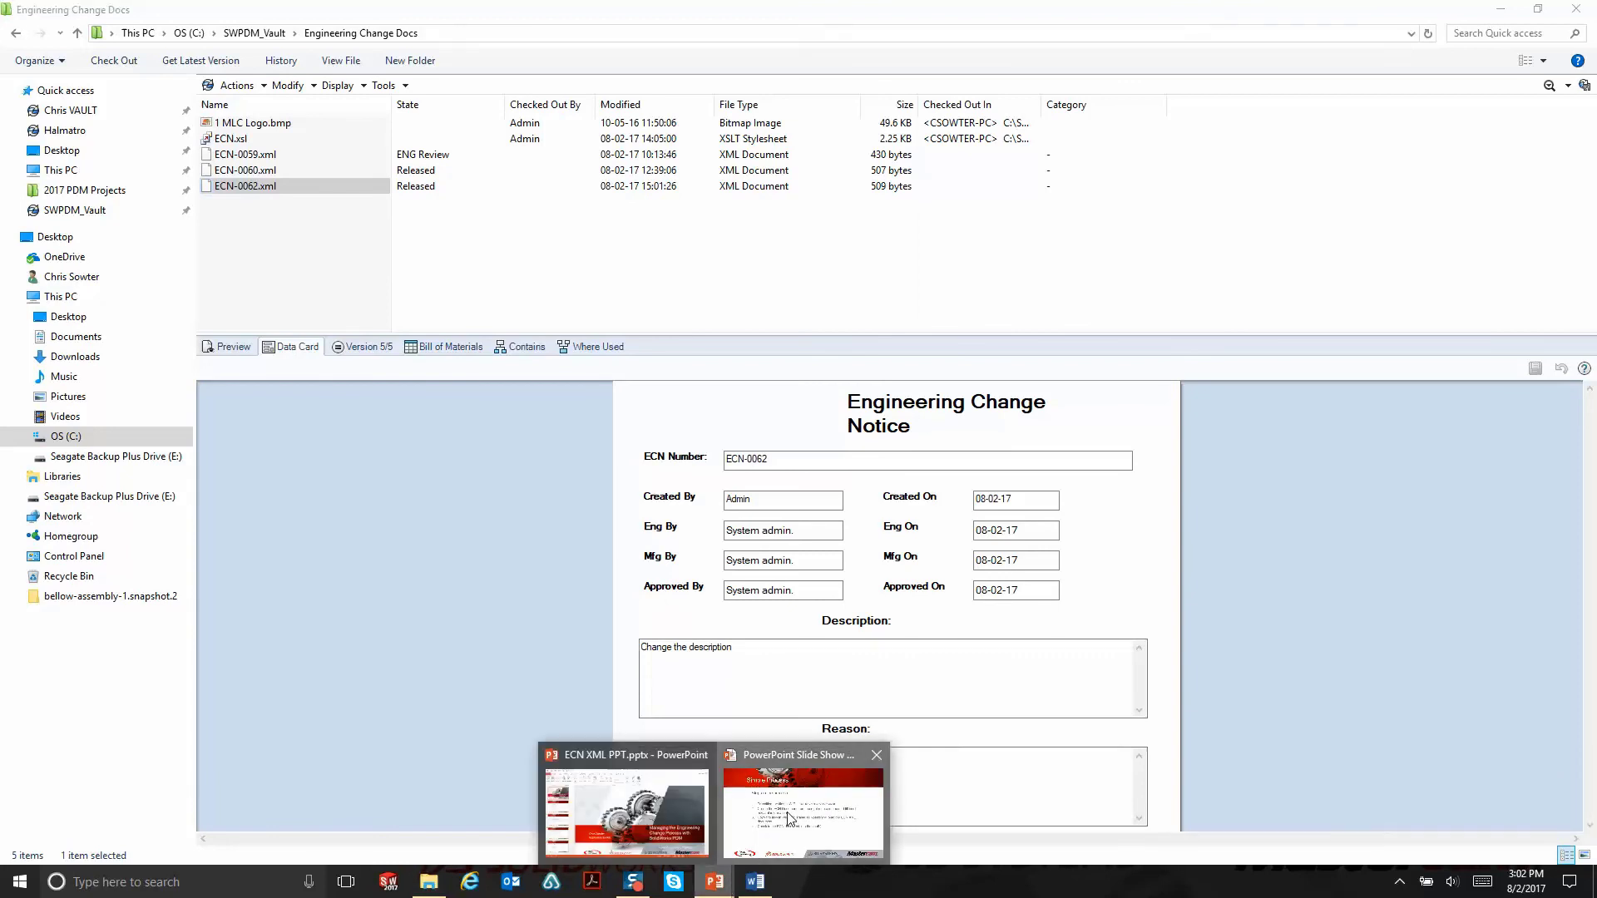